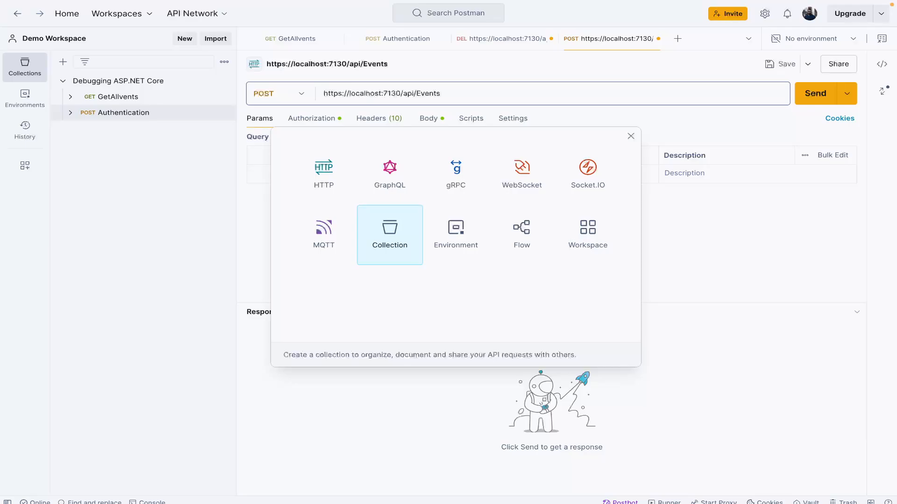
Step: Dismiss the new-item dialog, visit the Wiki Workspace by way of Home, and return to the Demo Workspace
{"action": "left_click", "coordinate": [629, 136]}
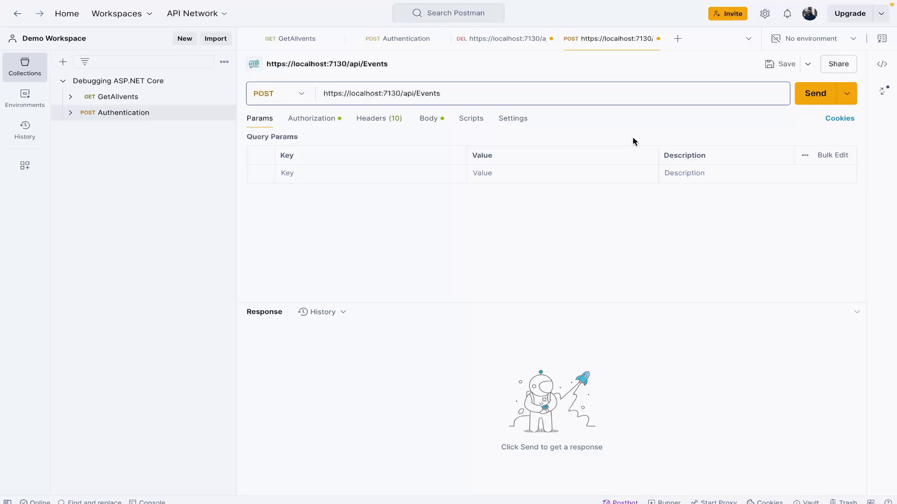
{"action": "left_click", "coordinate": [67, 16]}
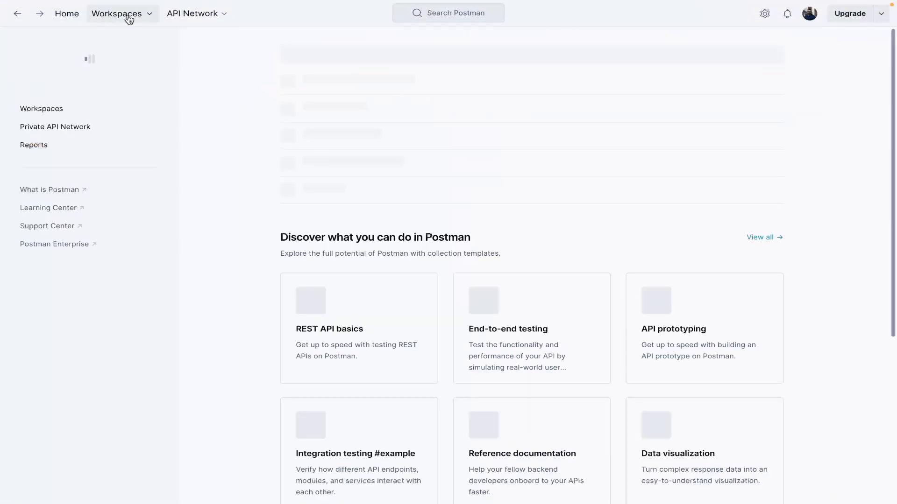
{"action": "left_click", "coordinate": [128, 18]}
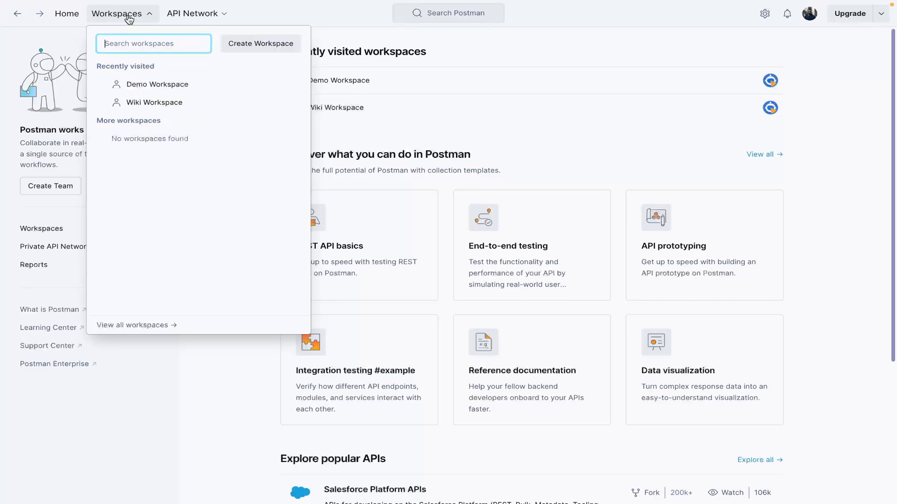
{"action": "left_click", "coordinate": [138, 104]}
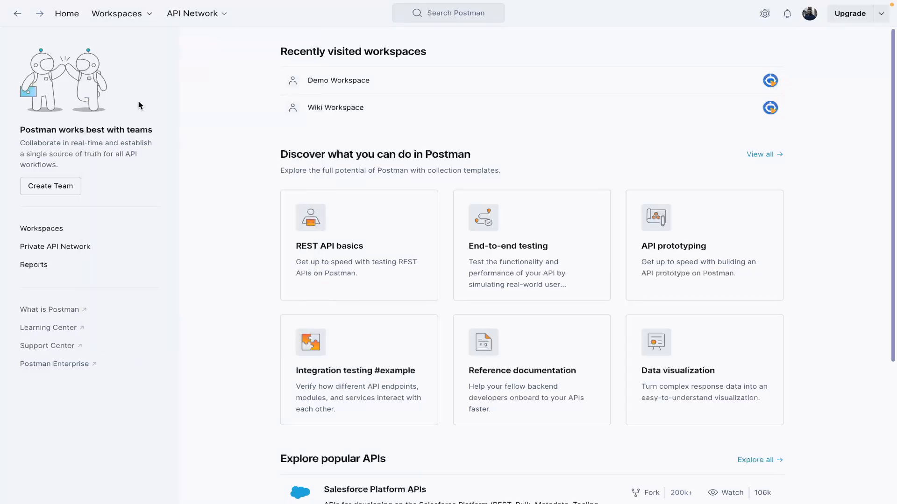
{"action": "left_click", "coordinate": [119, 19]}
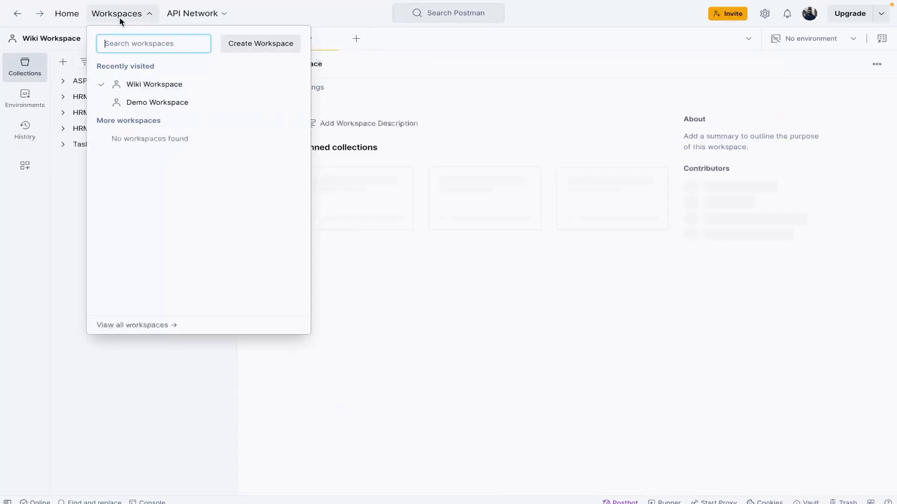
{"action": "left_click", "coordinate": [137, 104]}
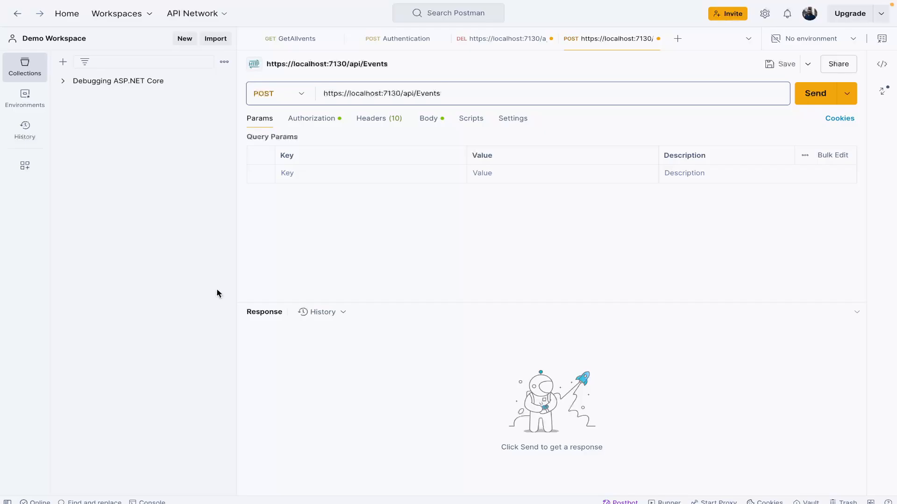
{"action": "left_click", "coordinate": [142, 14]}
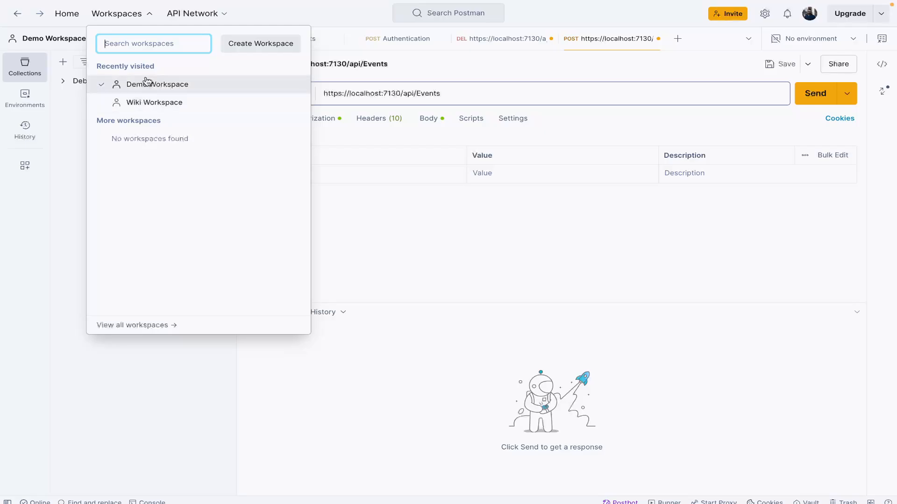
{"action": "left_click", "coordinate": [352, 230]}
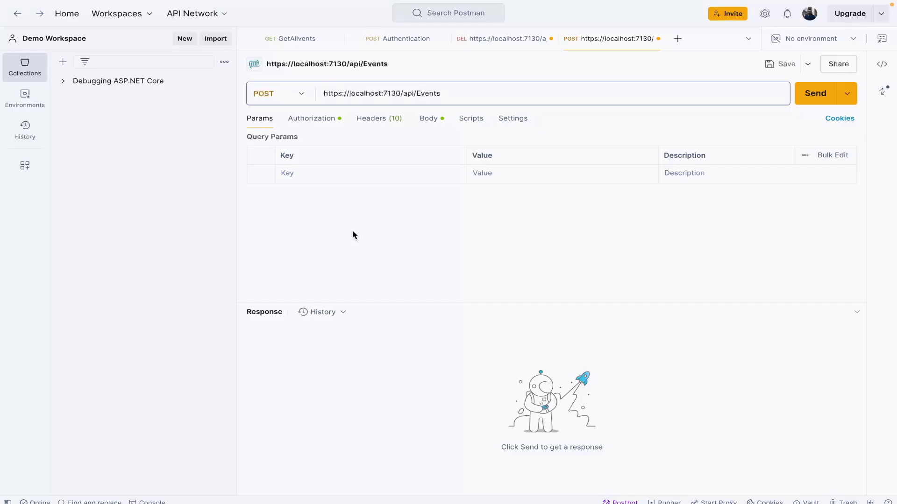
{"action": "left_click", "coordinate": [120, 13]}
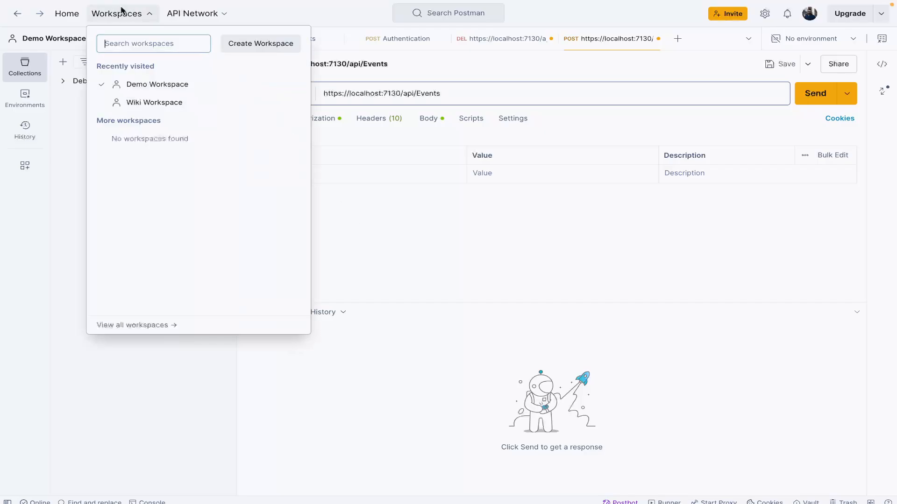
{"action": "left_click", "coordinate": [274, 47]}
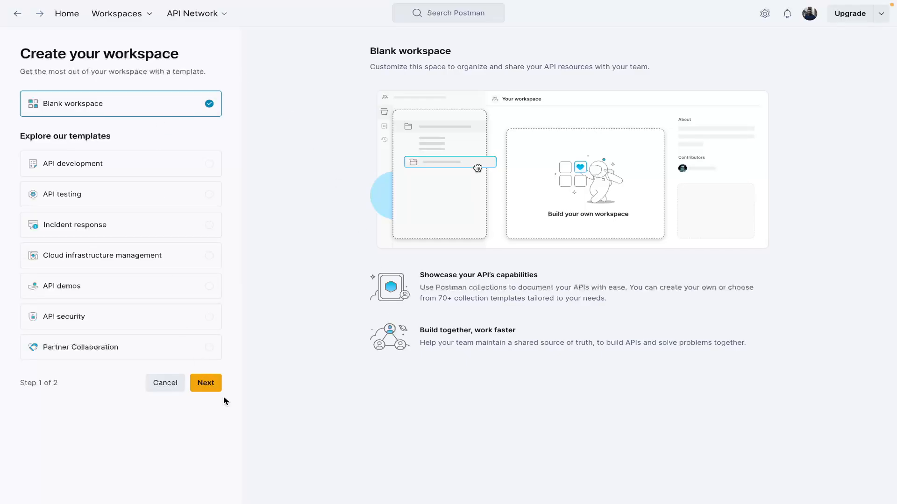
{"action": "left_click", "coordinate": [209, 384]}
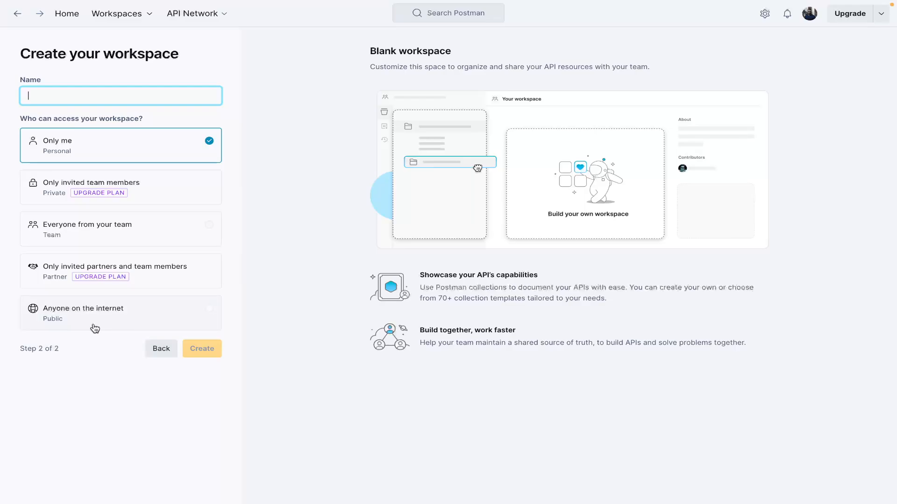
{"action": "left_click", "coordinate": [150, 354]}
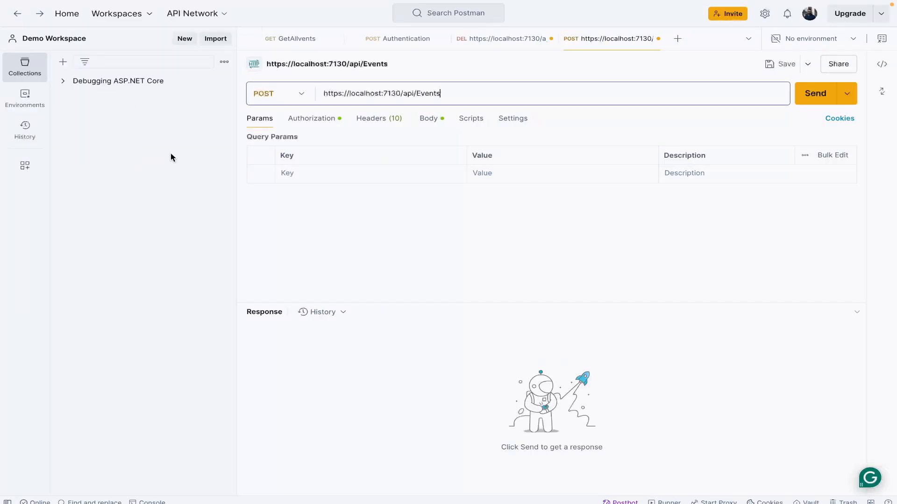
{"action": "left_click", "coordinate": [226, 14]}
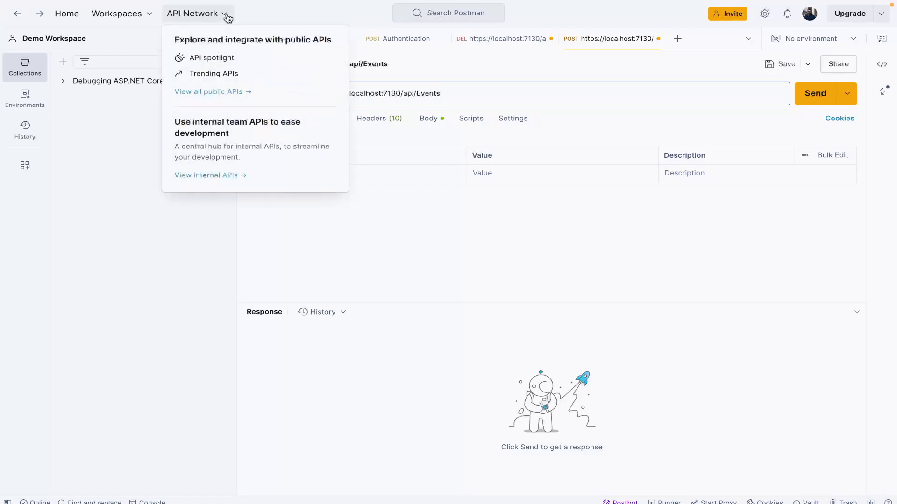
{"action": "left_click", "coordinate": [287, 260]}
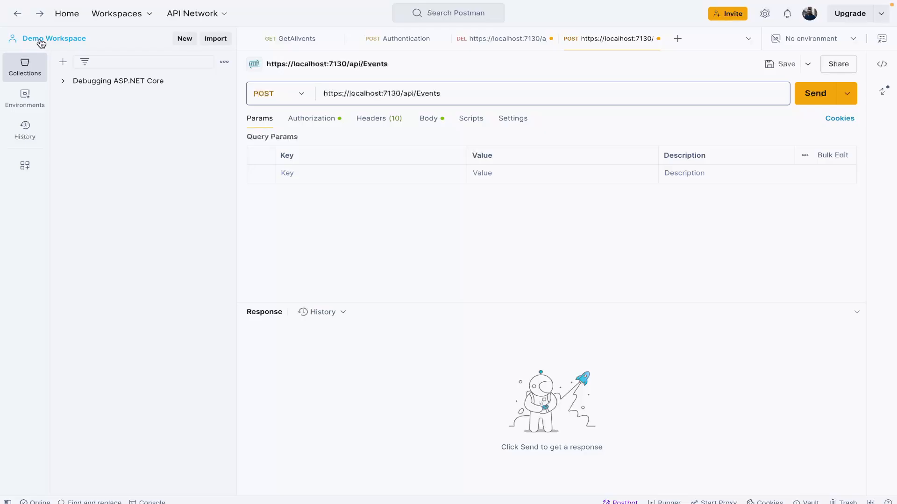
{"action": "left_click", "coordinate": [184, 39]}
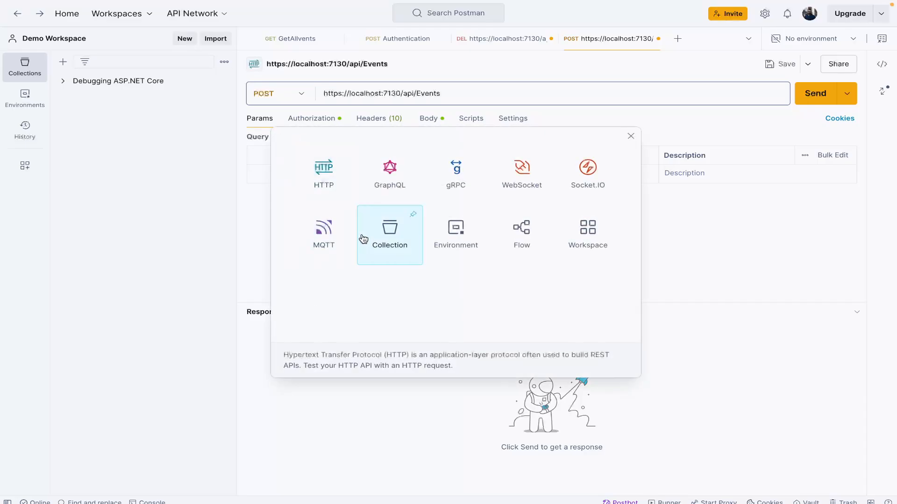
{"action": "left_click", "coordinate": [631, 136]}
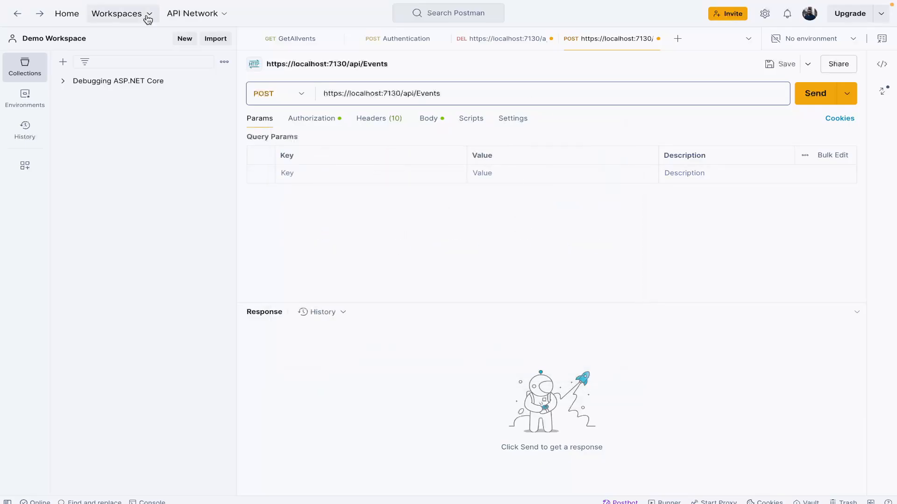
Step: Create a new collection in the Demo Workspace and name it EventsAPICollection
{"action": "left_click", "coordinate": [195, 42]}
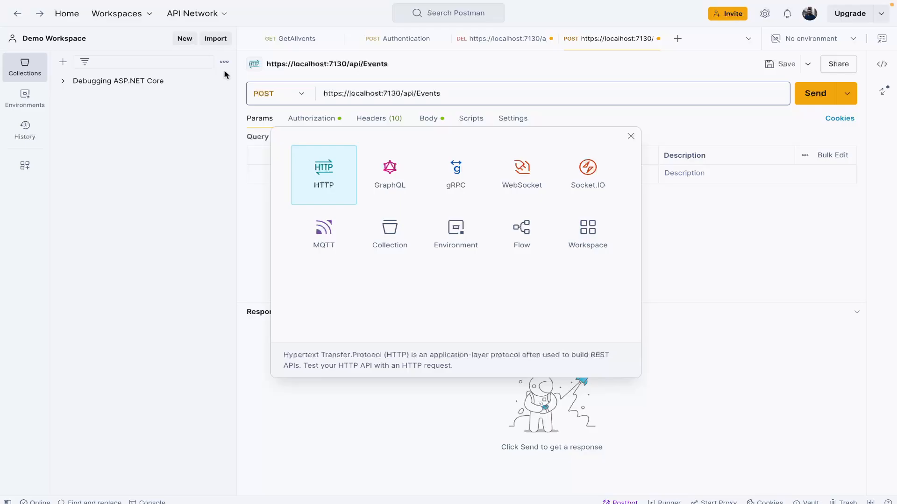
{"action": "left_click", "coordinate": [395, 236]}
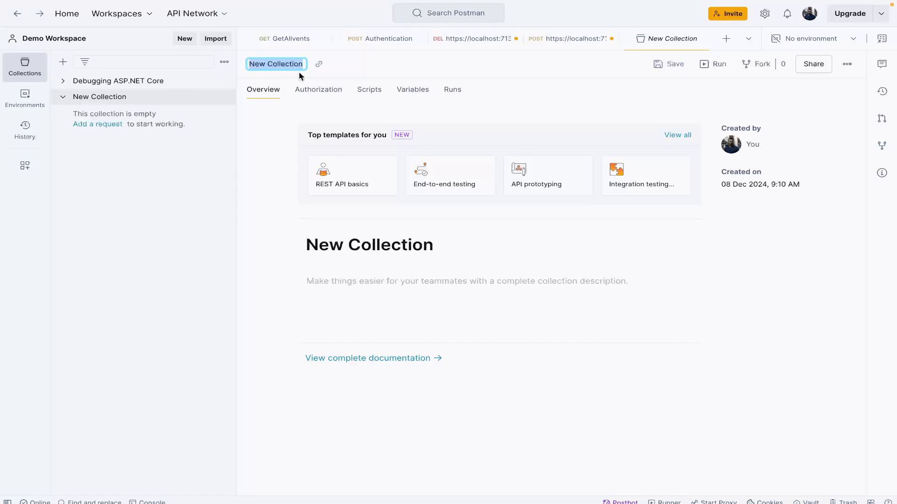
{"action": "type", "text": "Event"}
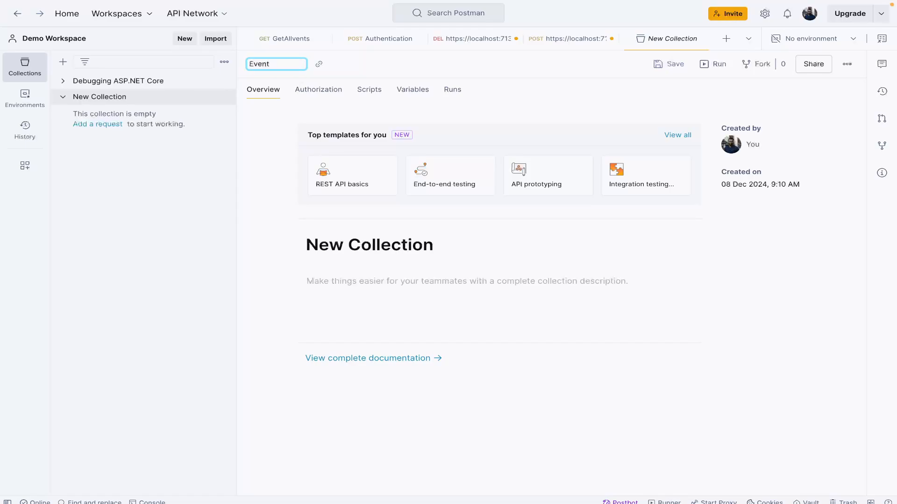
{"action": "type", "text": "A"}
{"action": "key", "text": "BackSpace"}
{"action": "type", "text": "sAPI Collection"}
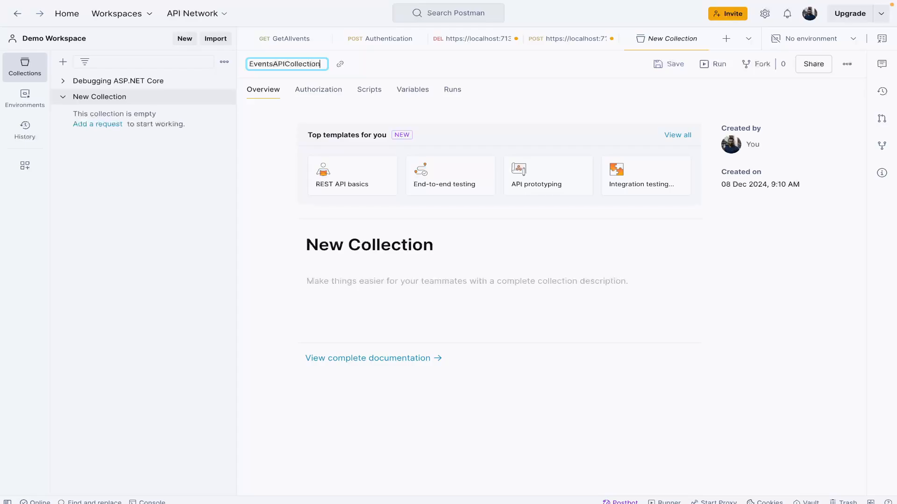
{"action": "key", "text": "Return"}
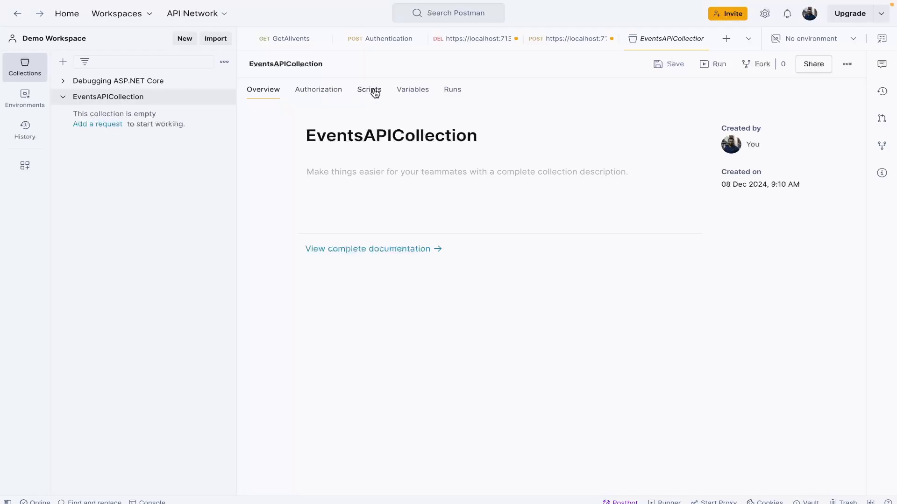
Step: Examine the runs and authorization settings of EventsAPICollection, the POST Events request's authorization and the DELETE Events request
{"action": "left_click", "coordinate": [453, 89]}
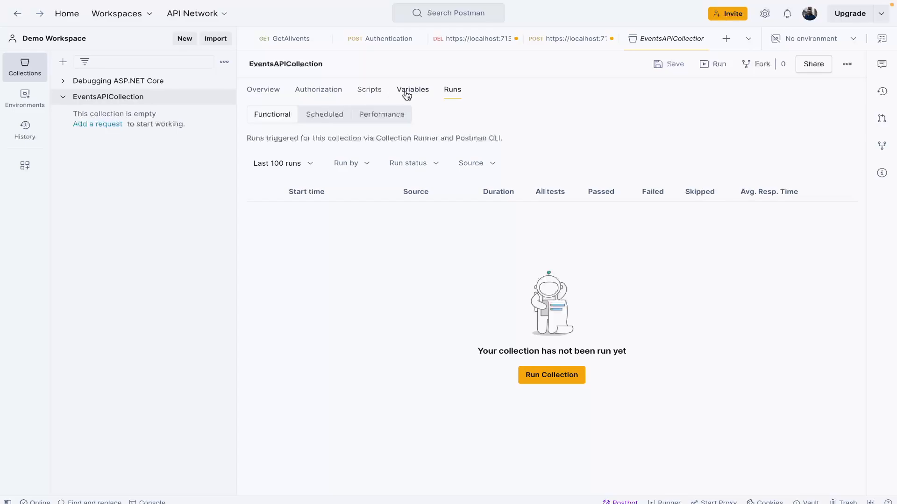
{"action": "left_click", "coordinate": [331, 94]}
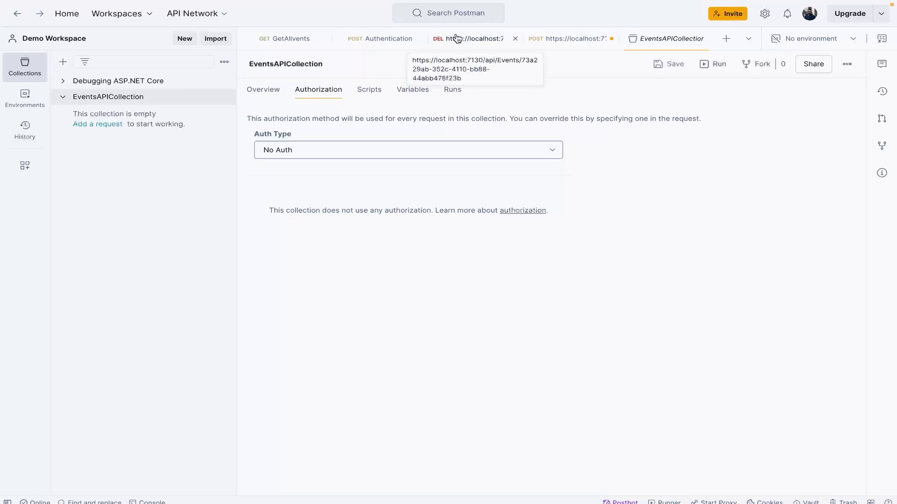
{"action": "left_click", "coordinate": [541, 41]}
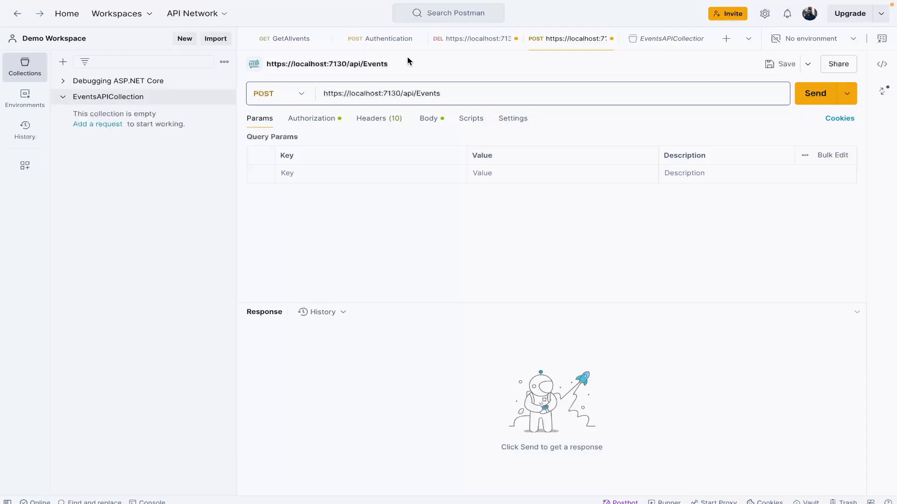
{"action": "left_click", "coordinate": [300, 121]}
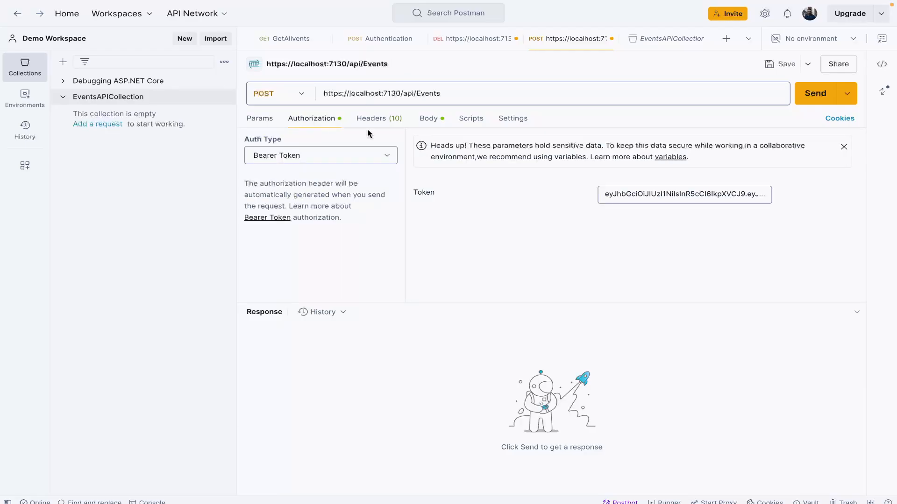
{"action": "left_click", "coordinate": [471, 40]}
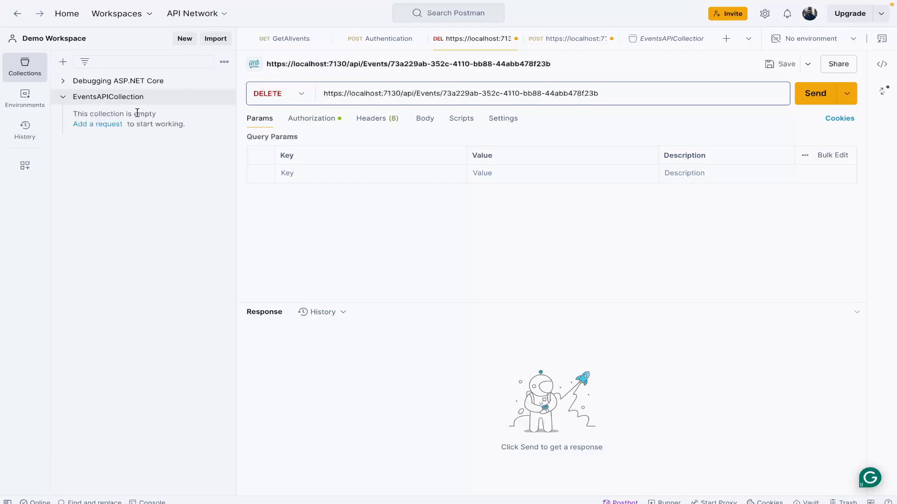
{"action": "left_click_drag", "start_coordinate": [137, 114], "coordinate": [135, 95]}
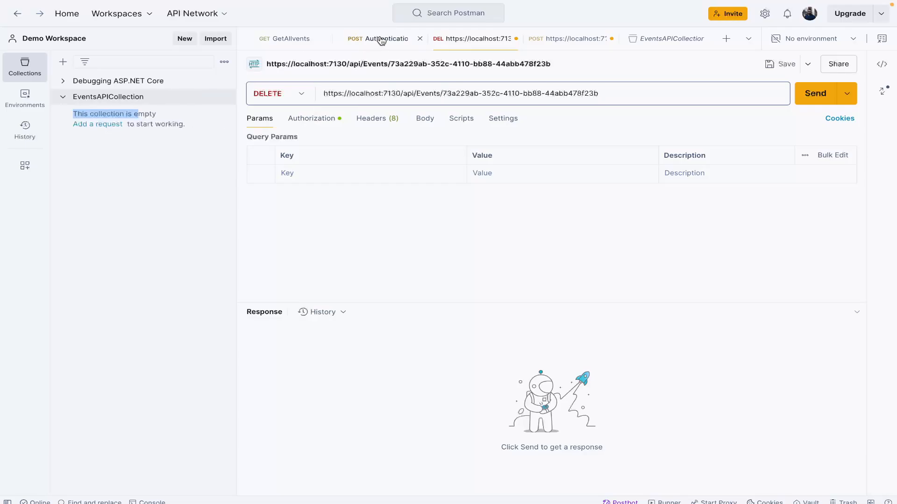
{"action": "left_click", "coordinate": [120, 96]}
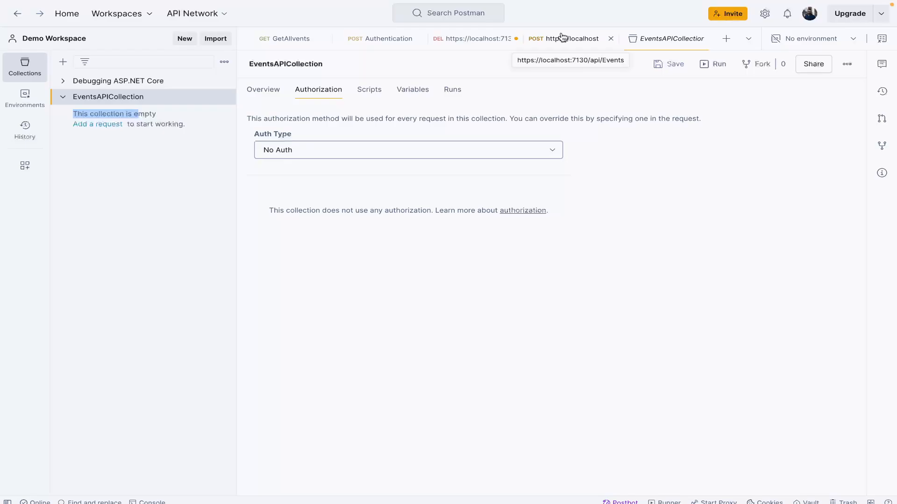
{"action": "left_click", "coordinate": [480, 39]}
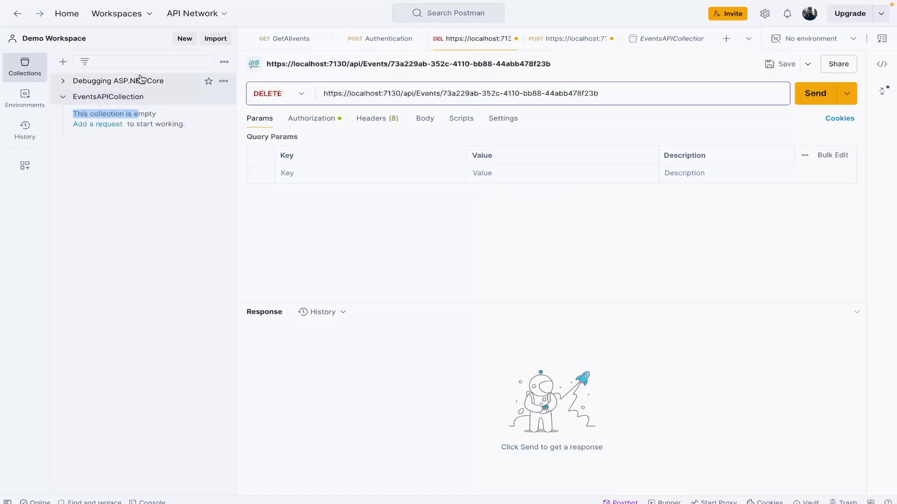
Step: View the Authentication request's body and its raw format options, choosing JSON
{"action": "left_click", "coordinate": [387, 49]}
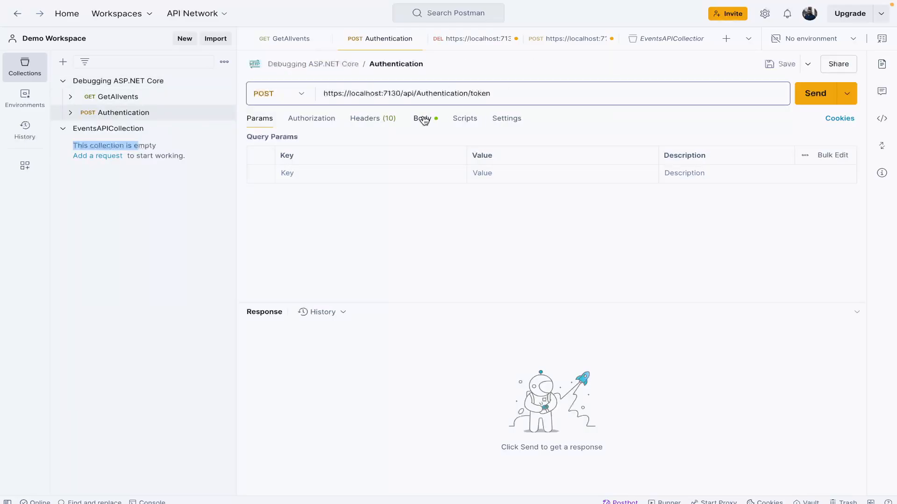
{"action": "left_click", "coordinate": [421, 119]}
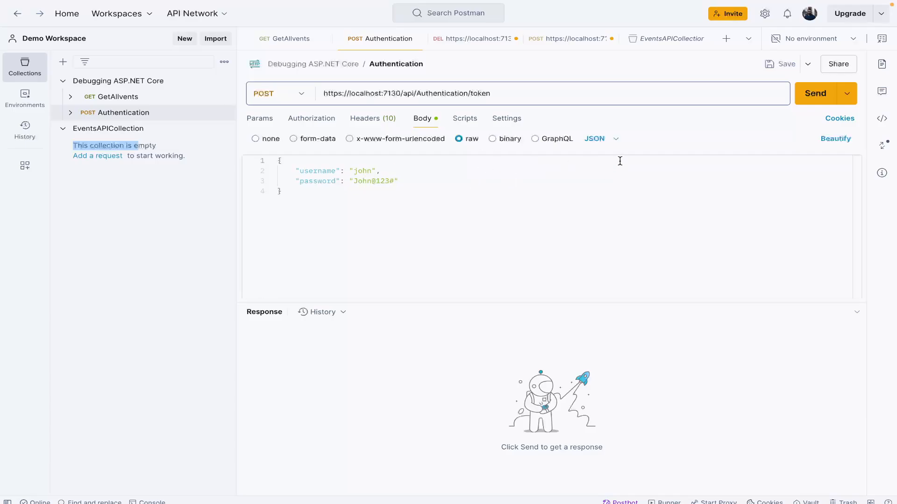
{"action": "left_click", "coordinate": [594, 139]}
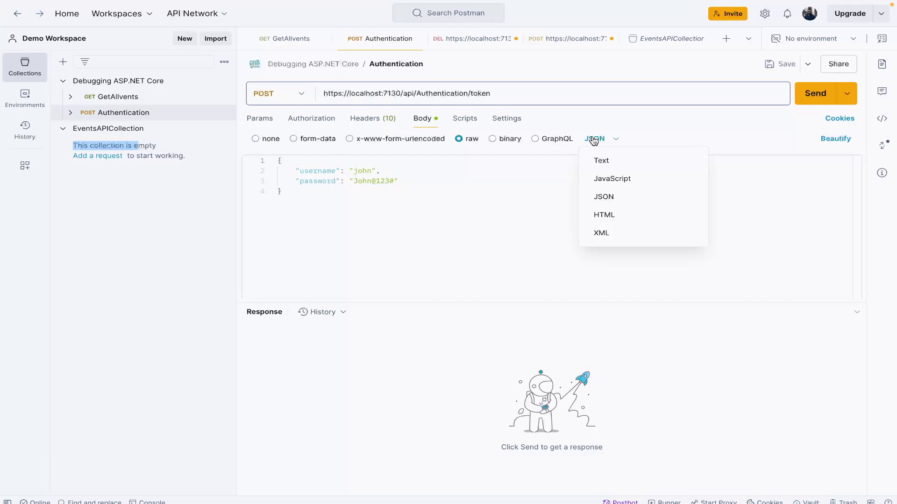
{"action": "left_click", "coordinate": [594, 139]}
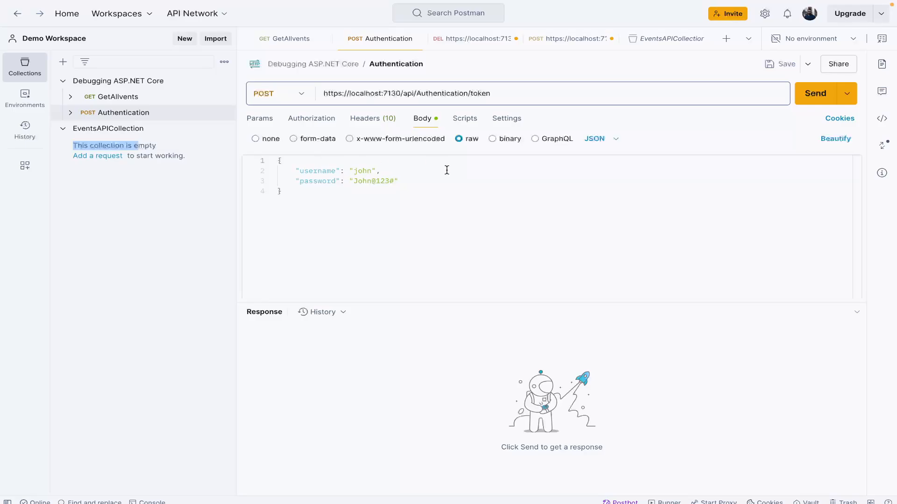
{"action": "left_click", "coordinate": [595, 139]}
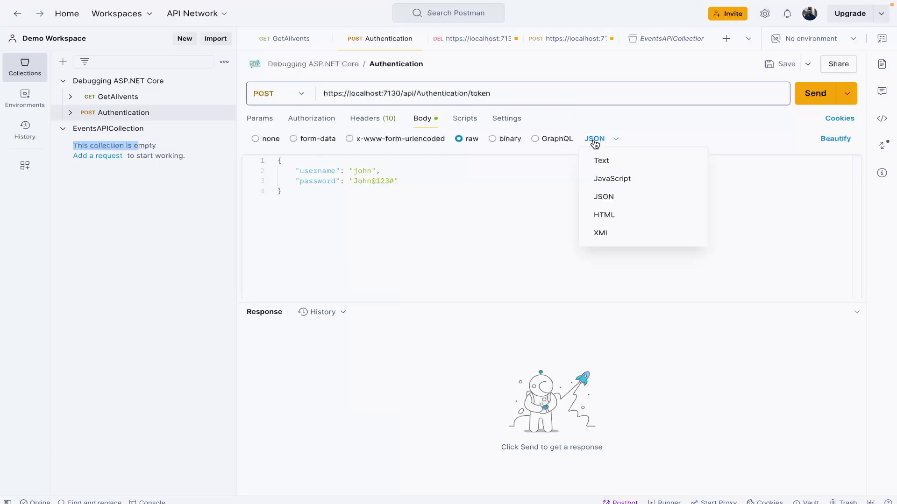
{"action": "left_click", "coordinate": [615, 193]}
{"action": "left_click", "coordinate": [614, 189]}
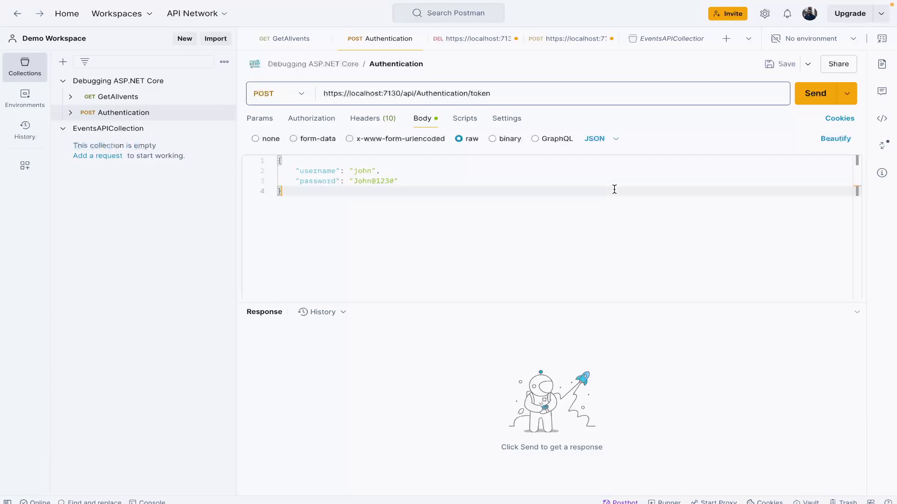
Step: Look over the EventsController code in the IDE, the Wiki container in Docker Desktop and the Swagger page, and return to Postman
{"action": "right_click", "coordinate": [614, 188]}
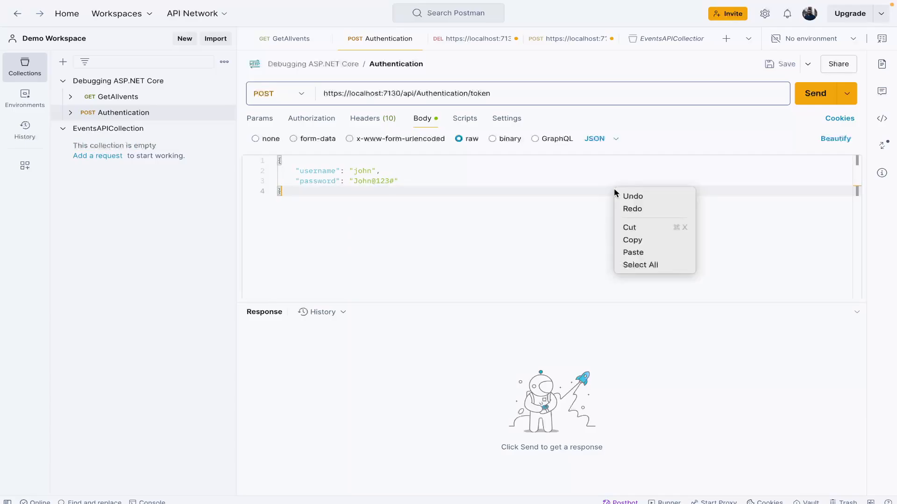
{"action": "left_click", "coordinate": [579, 191]}
{"action": "key", "text": "ctrl+Right"}
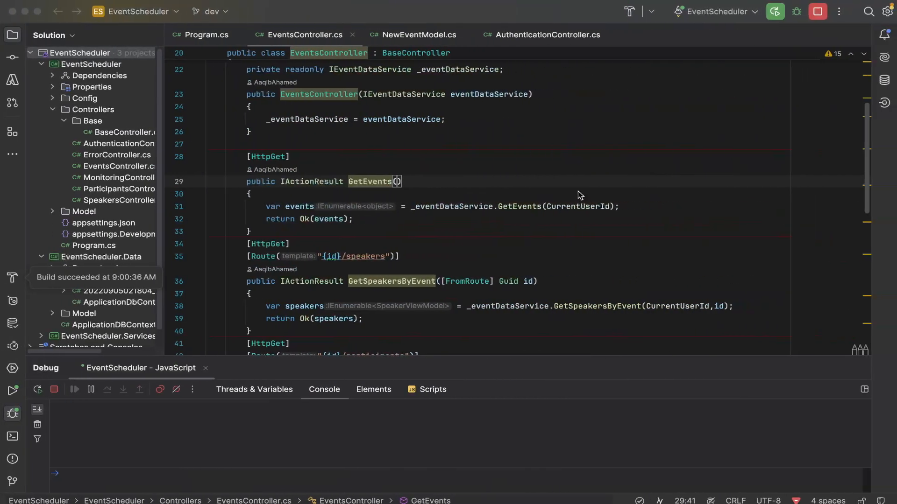
{"action": "key", "text": "ctrl+Right"}
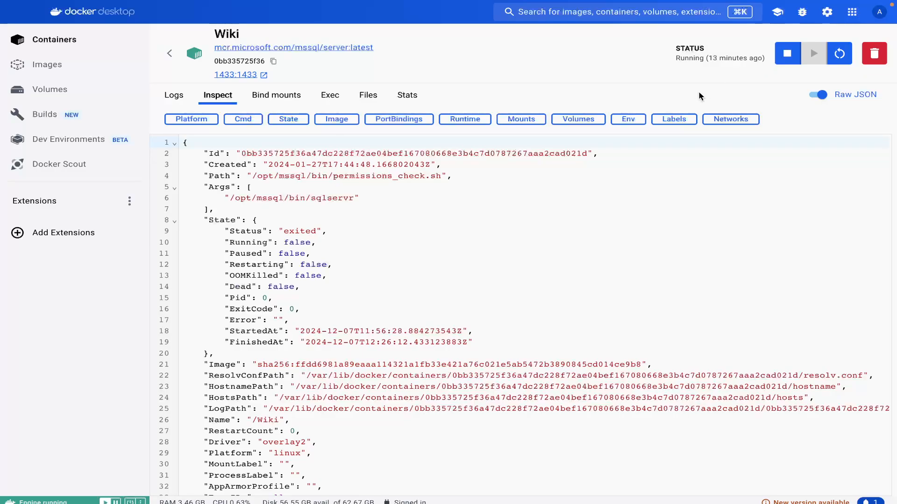
{"action": "key", "text": "ctrl+Left"}
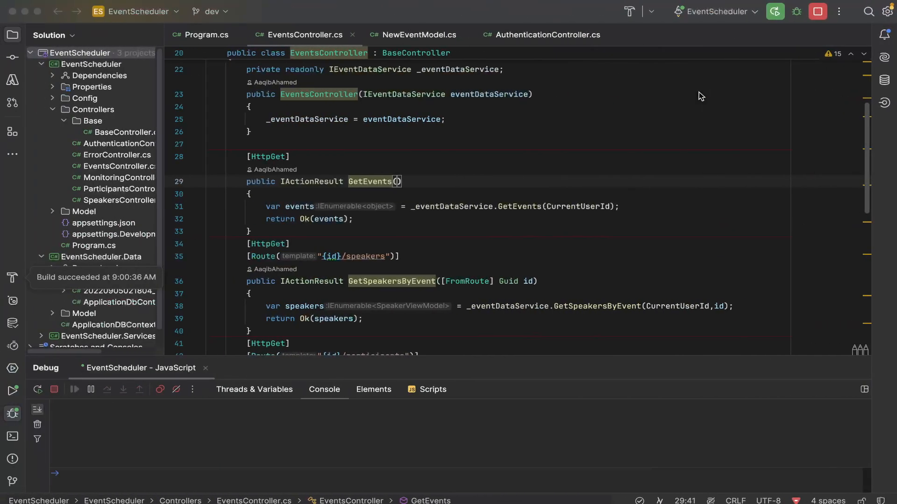
{"action": "key", "text": "ctrl+Left"}
{"action": "key", "text": "ctrl+Left"}
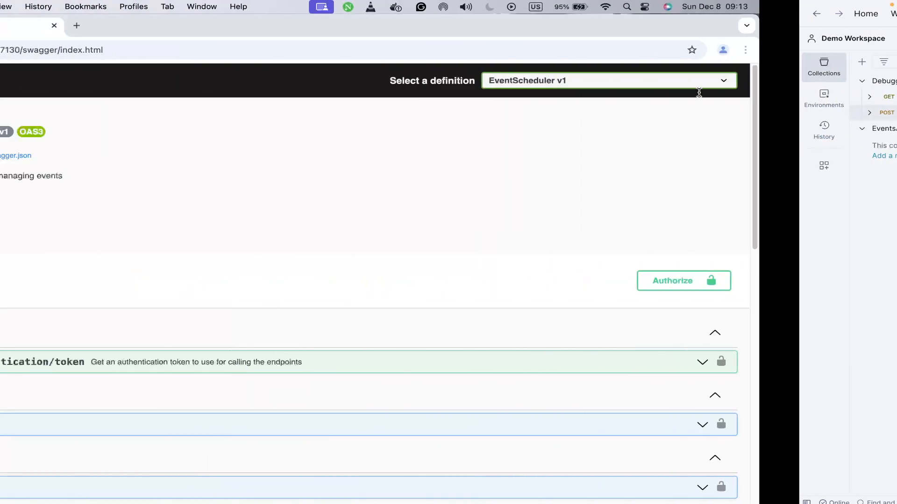
{"action": "key", "text": "ctrl+Right"}
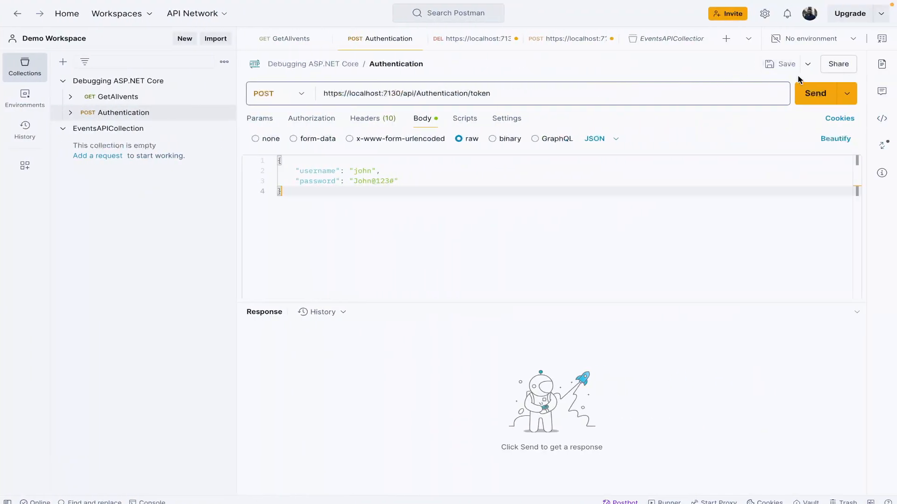
Step: Send the Authentication request and copy the token value from its response
{"action": "left_click", "coordinate": [808, 92]}
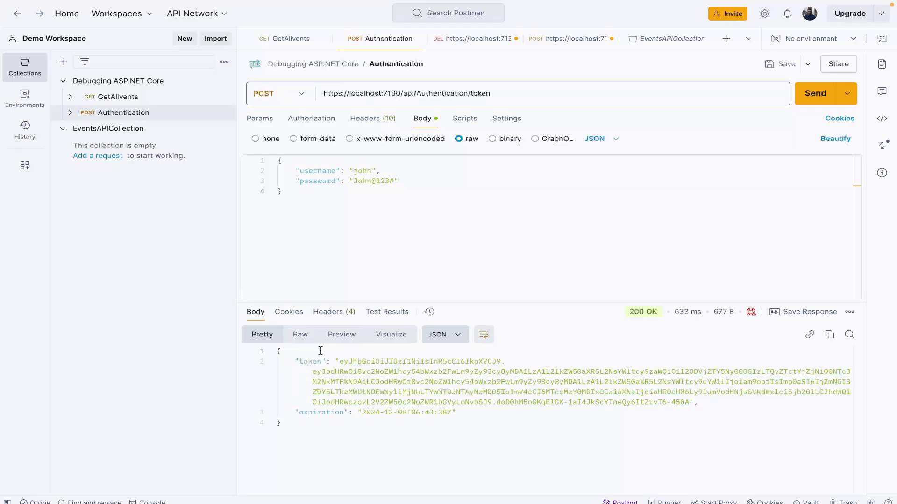
{"action": "left_click", "coordinate": [339, 362]}
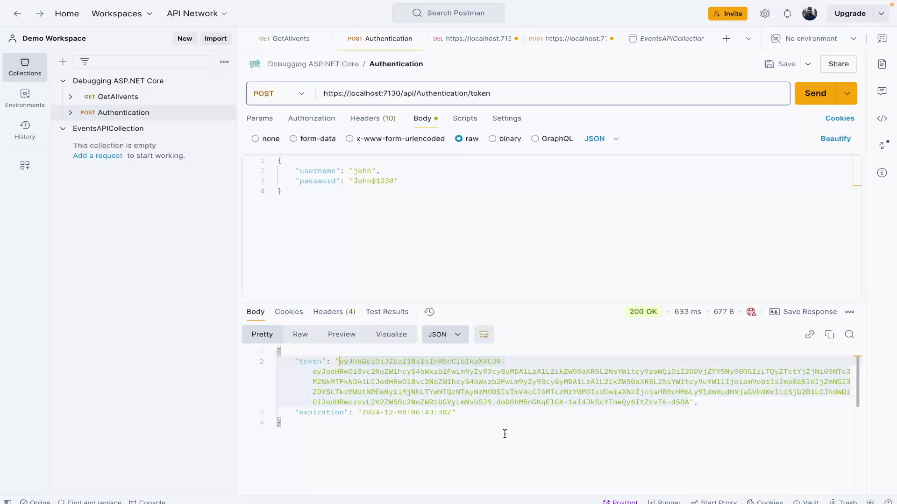
{"action": "left_click", "coordinate": [690, 403], "text": "shift"}
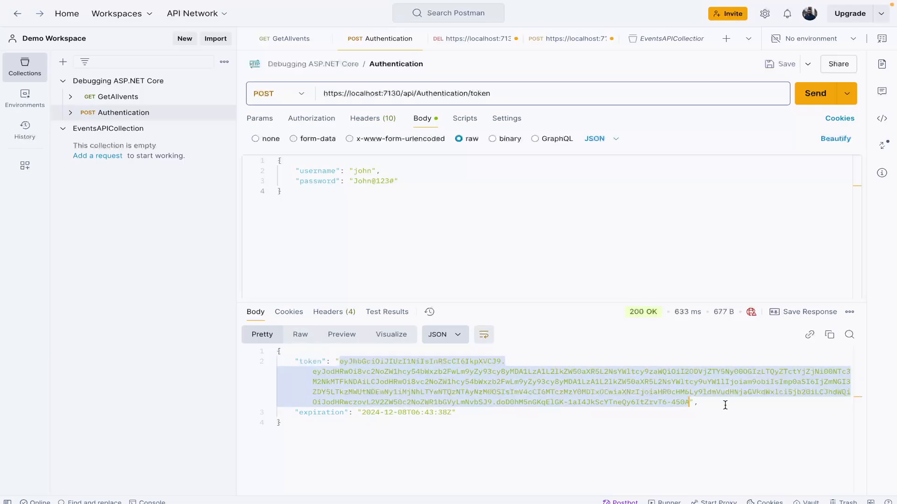
Step: Set EventsAPICollection's auth type to Bearer Token, paste the access token into its Token field and save the collection
{"action": "left_click", "coordinate": [117, 131]}
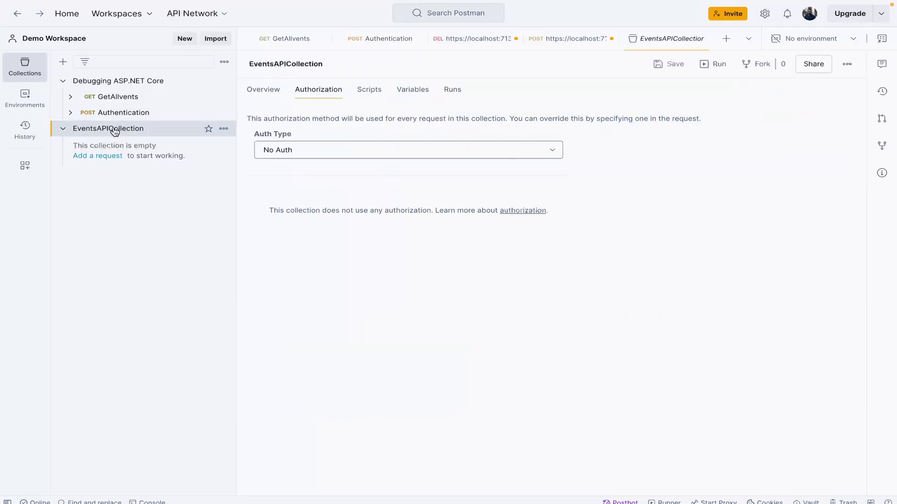
{"action": "left_click", "coordinate": [317, 148]}
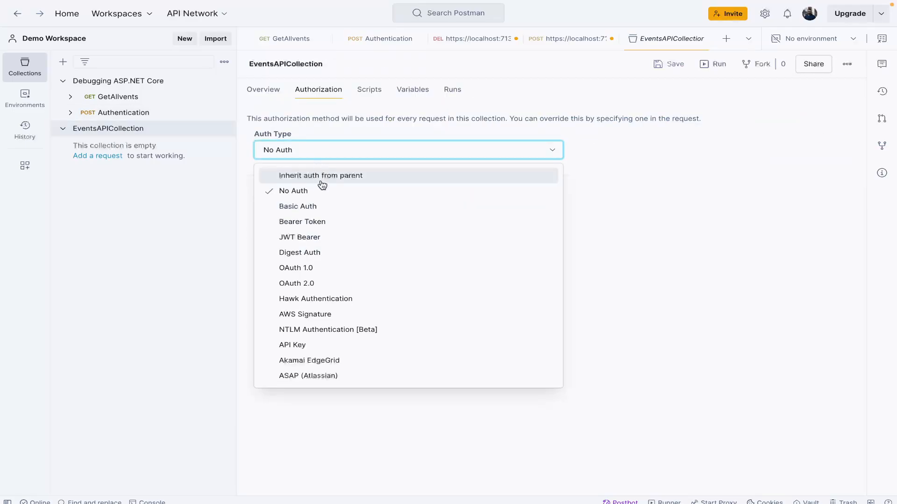
{"action": "left_click", "coordinate": [332, 226]}
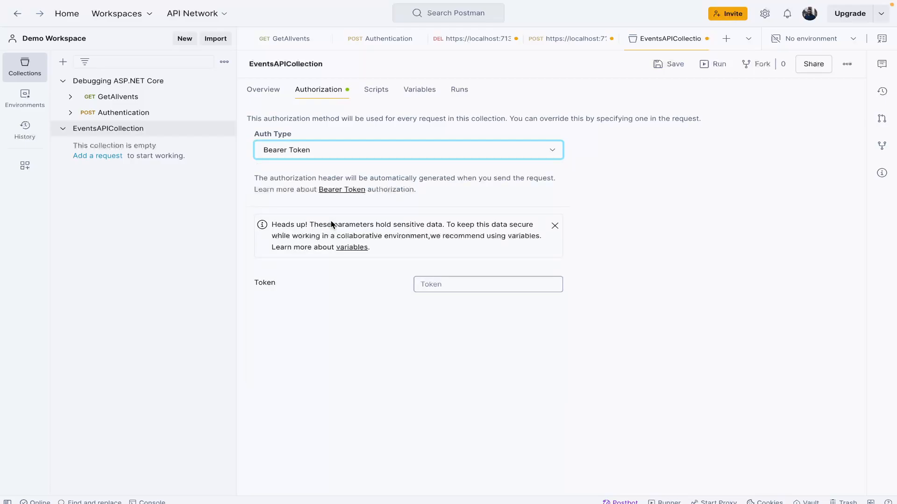
{"action": "left_click", "coordinate": [445, 291]}
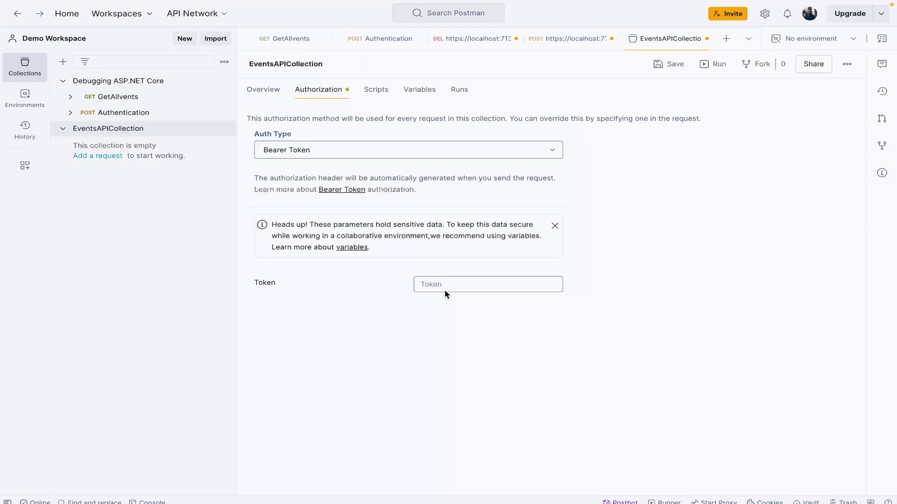
{"action": "key", "text": "ctrl+v"}
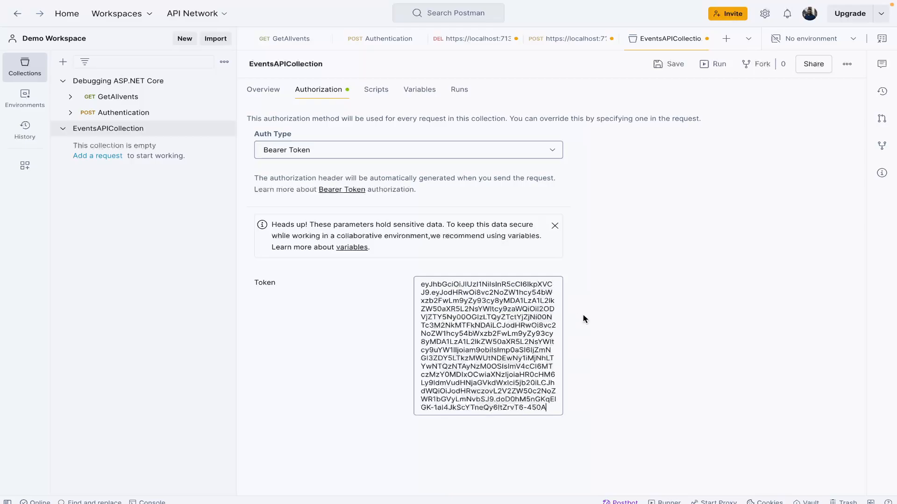
{"action": "left_click", "coordinate": [663, 66]}
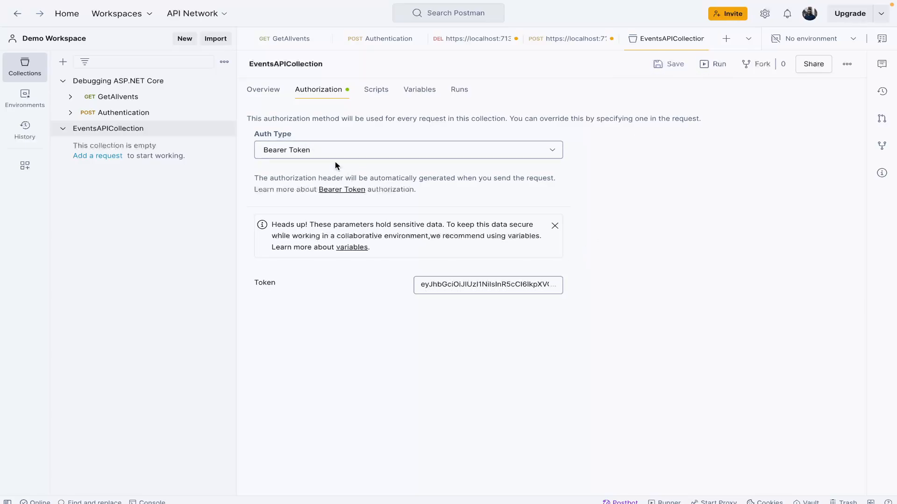
Step: View EventsAPICollection's variables and the actions available for the collection
{"action": "left_click", "coordinate": [423, 93]}
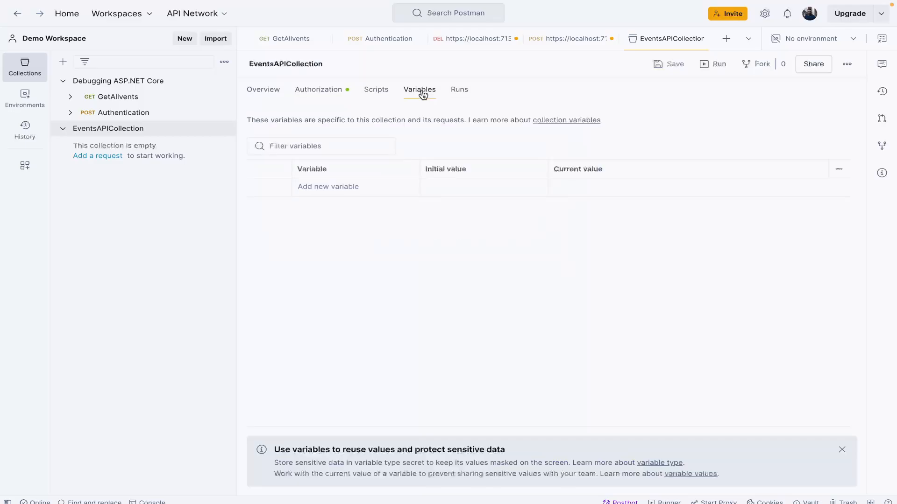
{"action": "left_click", "coordinate": [320, 187]}
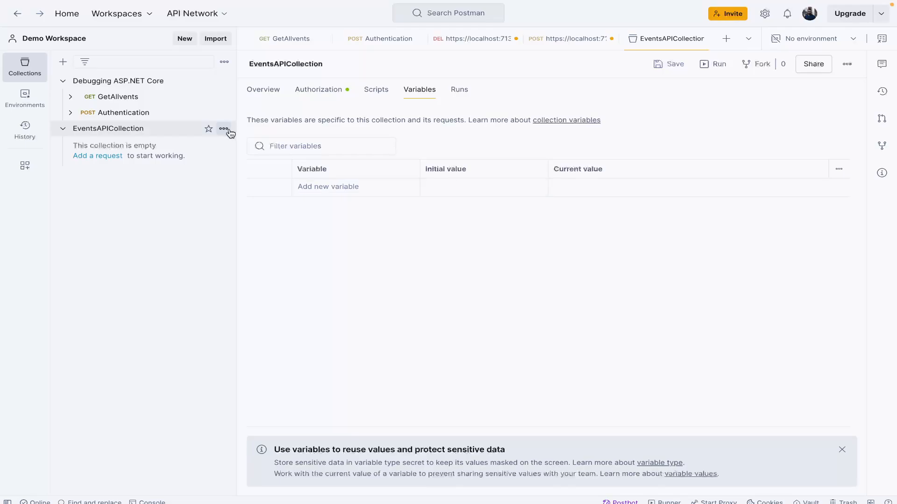
{"action": "left_click", "coordinate": [224, 130]}
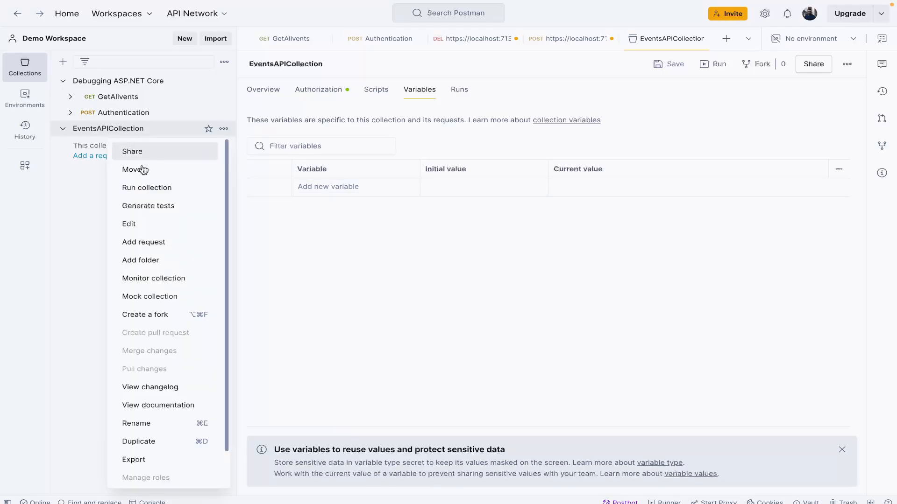
{"action": "left_click", "coordinate": [83, 221]}
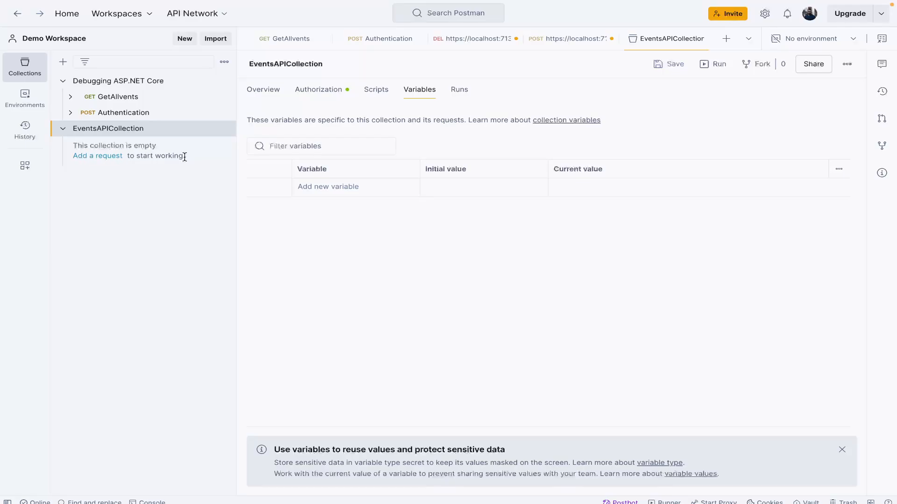
{"action": "left_click", "coordinate": [223, 129]}
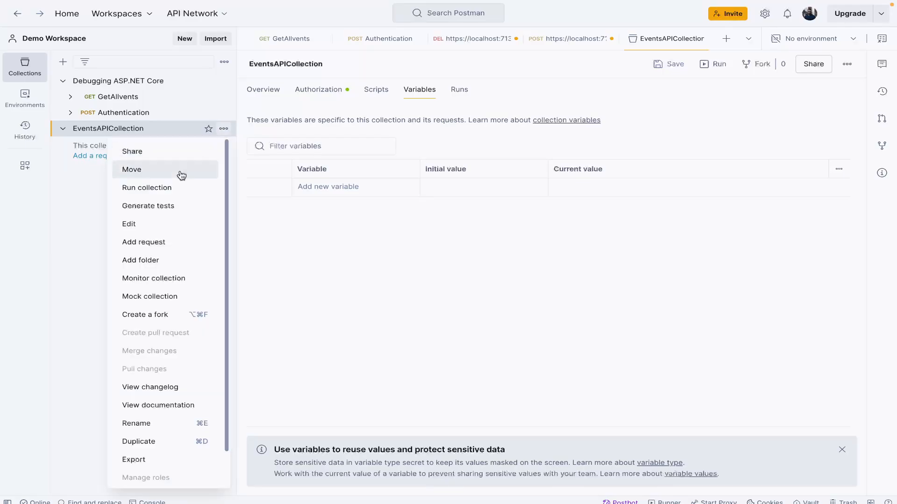
{"action": "left_click", "coordinate": [140, 246]}
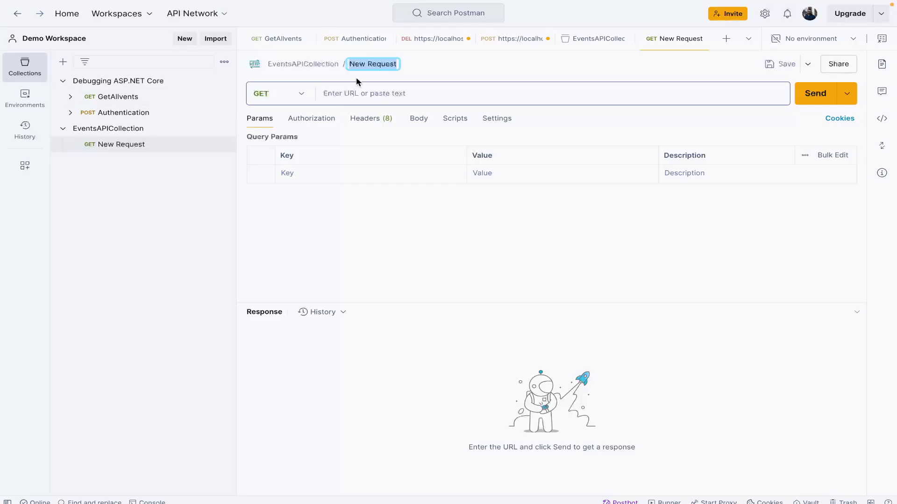
{"action": "left_click", "coordinate": [286, 47]}
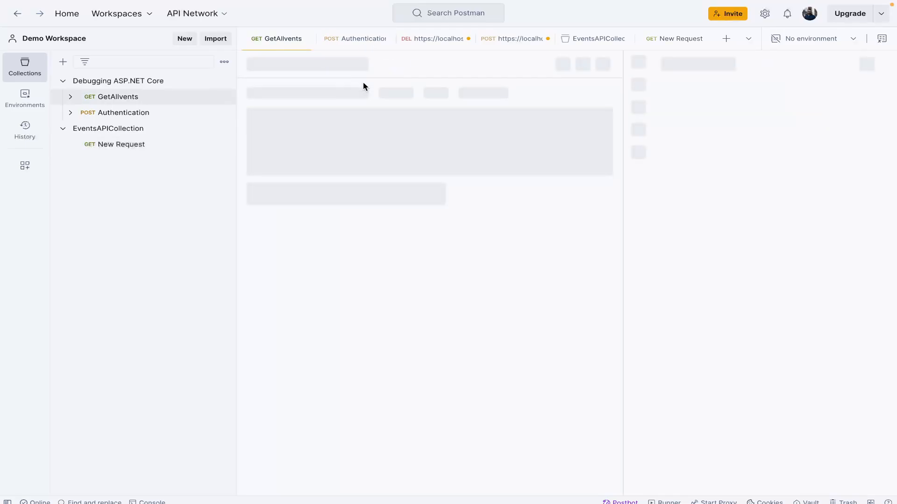
{"action": "left_click", "coordinate": [438, 93]}
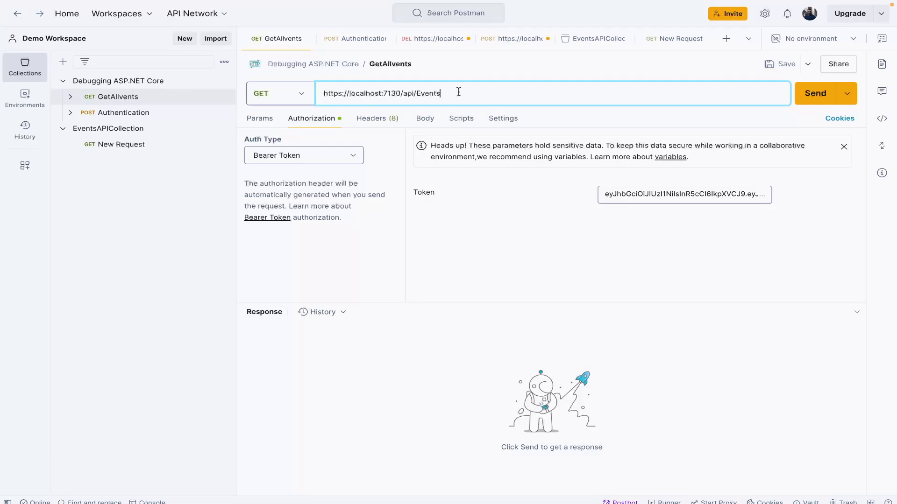
{"action": "key", "text": "ctrl+a"}
{"action": "key", "text": "ctrl+c"}
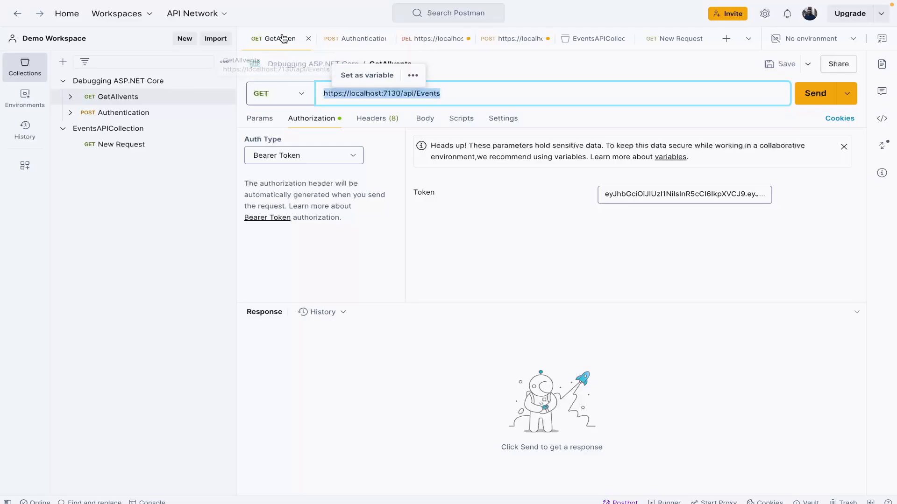
{"action": "left_click", "coordinate": [140, 145]}
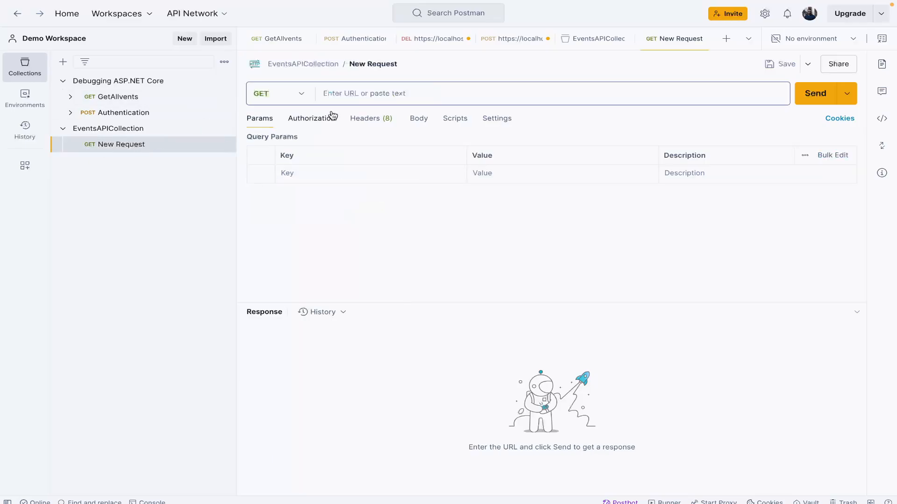
{"action": "left_click", "coordinate": [354, 93]}
{"action": "key", "text": "ctrl+v"}
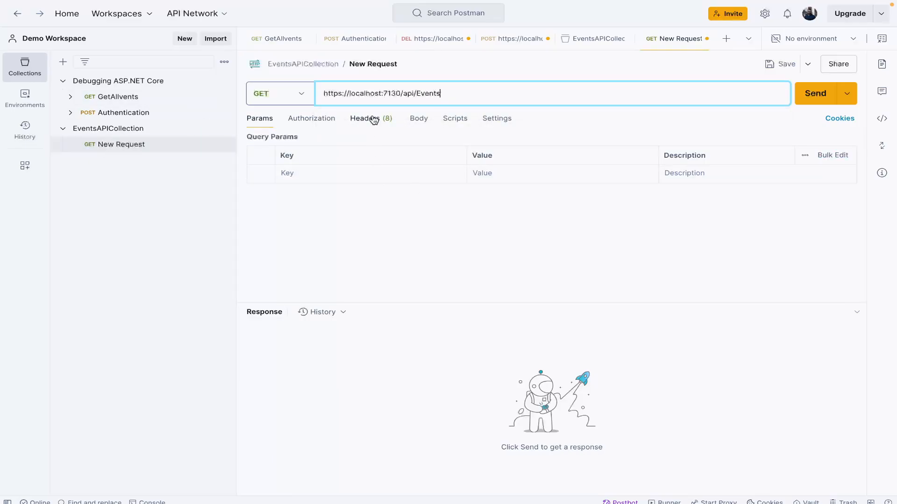
Step: Send the new request with authorization inherited from its parent and review the Bearer Token settings on EventsAPICollection
{"action": "left_click", "coordinate": [312, 118]}
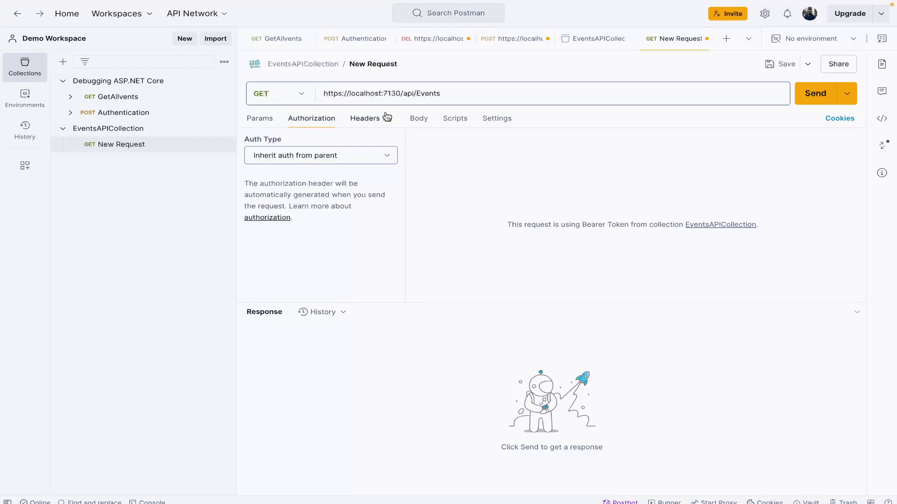
{"action": "left_click", "coordinate": [797, 97]}
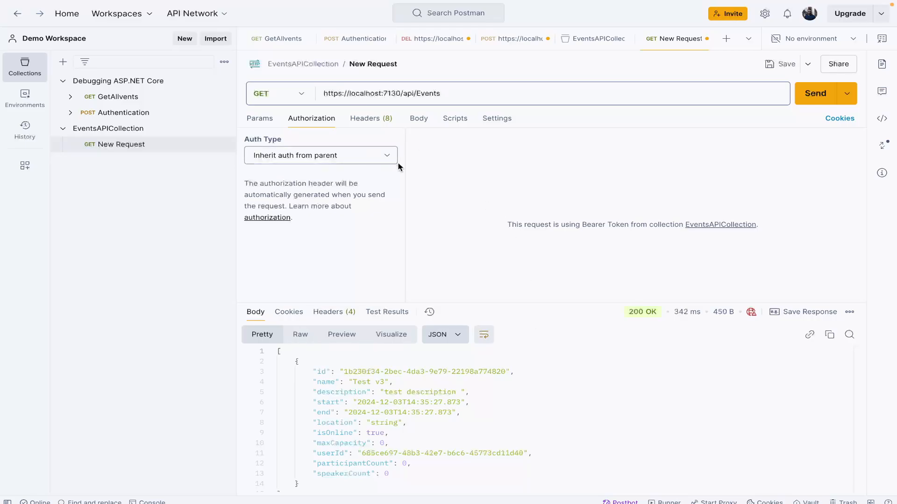
{"action": "left_click", "coordinate": [369, 160]}
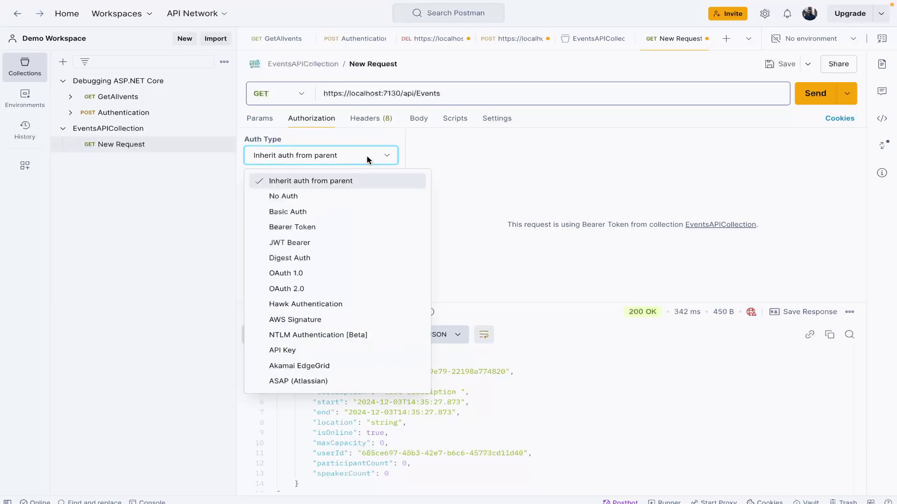
{"action": "left_click", "coordinate": [153, 130]}
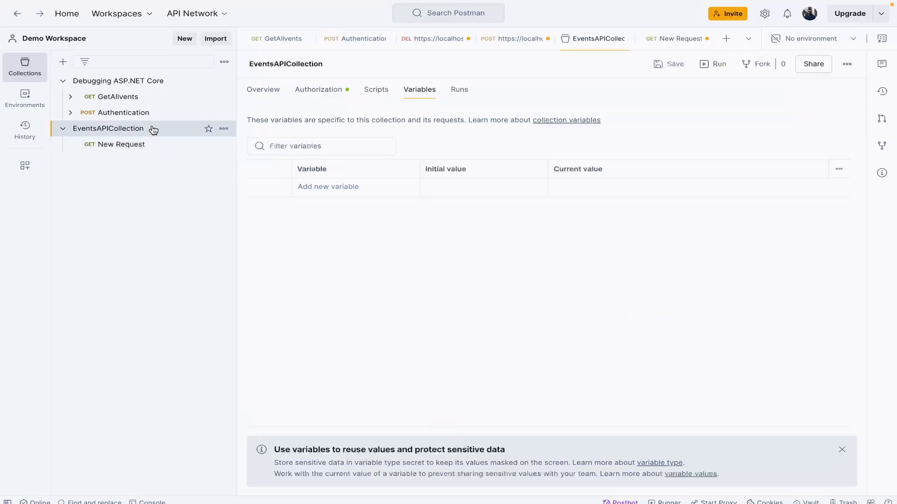
{"action": "left_click", "coordinate": [333, 90]}
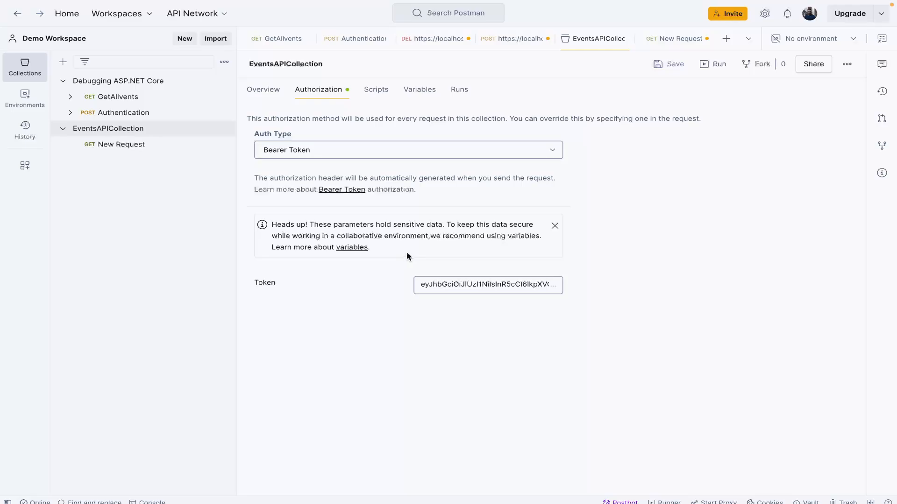
Step: Set the new request's auth type to No Auth and send it
{"action": "left_click", "coordinate": [136, 147]}
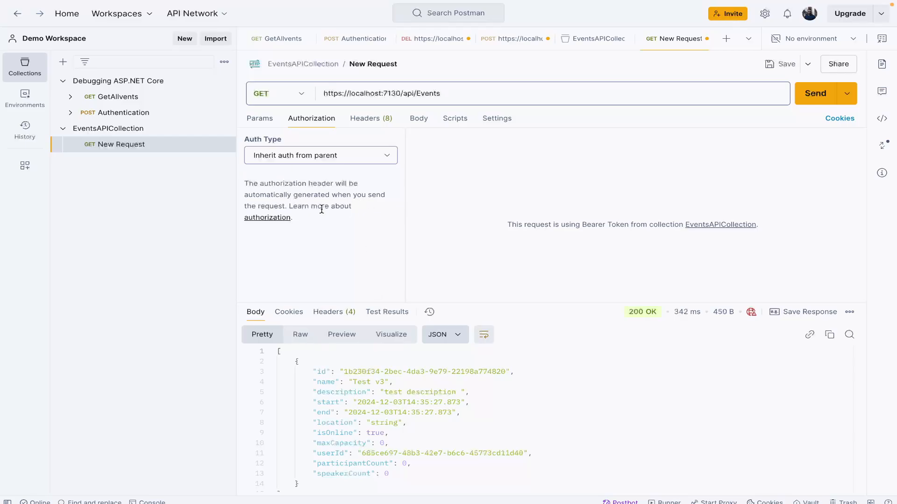
{"action": "left_click", "coordinate": [341, 155]}
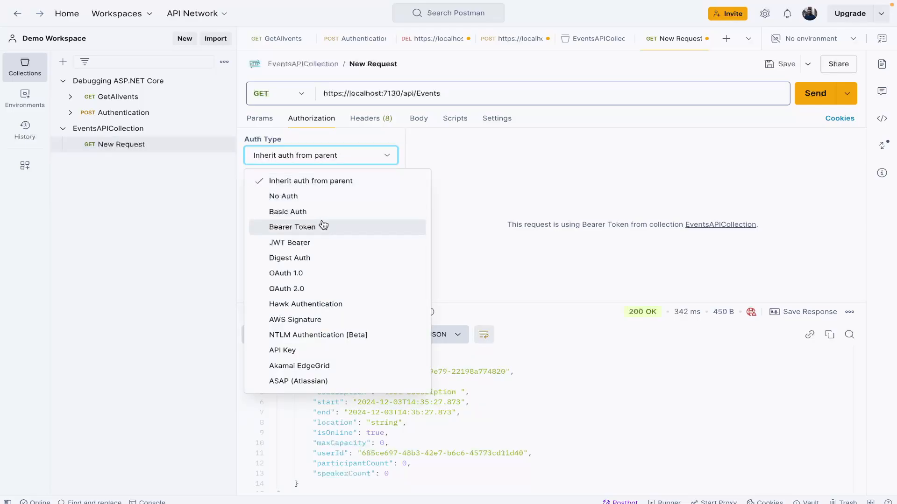
{"action": "left_click", "coordinate": [325, 197]}
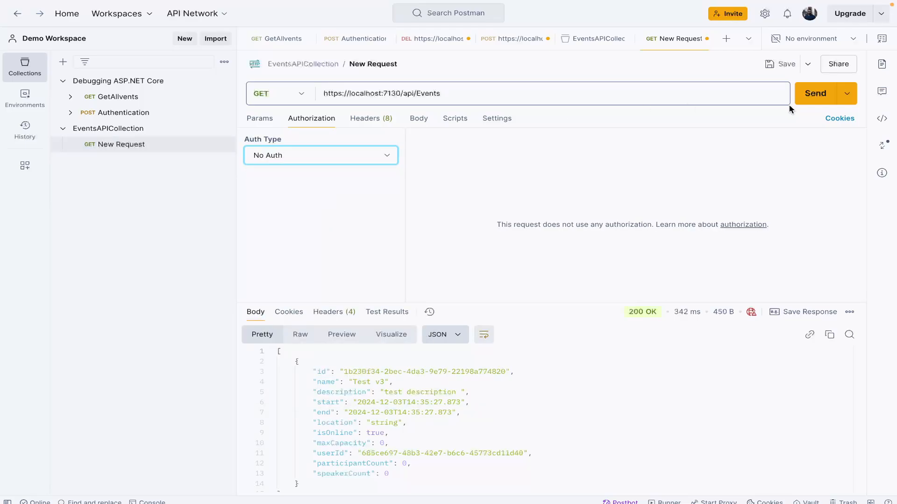
{"action": "left_click", "coordinate": [814, 95]}
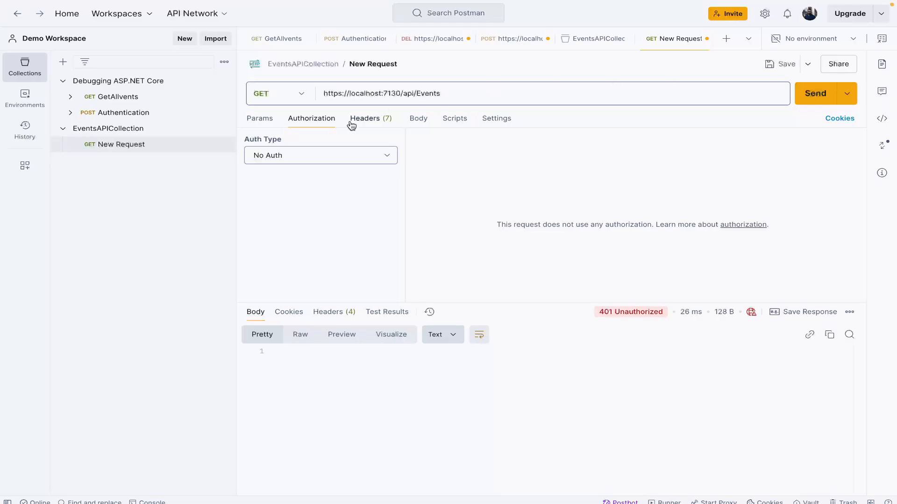
Step: Restore the new request's auth type to Inherit auth from parent and send it
{"action": "left_click", "coordinate": [333, 158]}
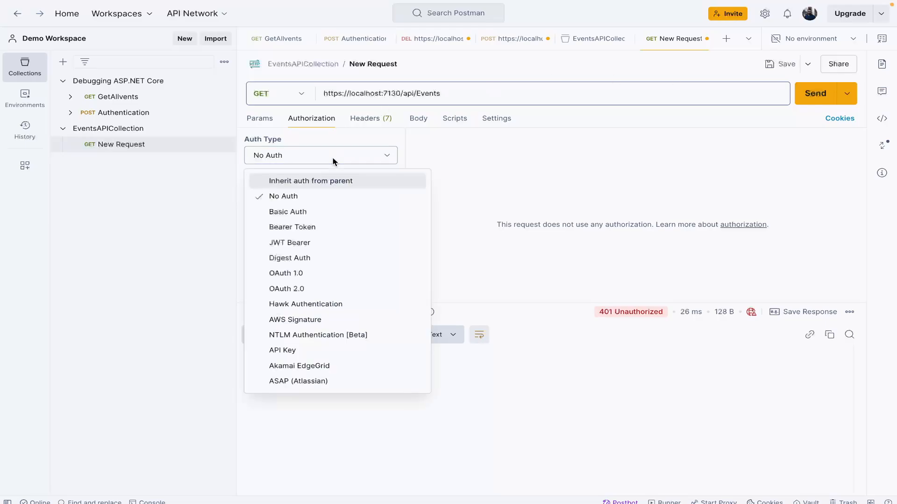
{"action": "left_click", "coordinate": [310, 232]}
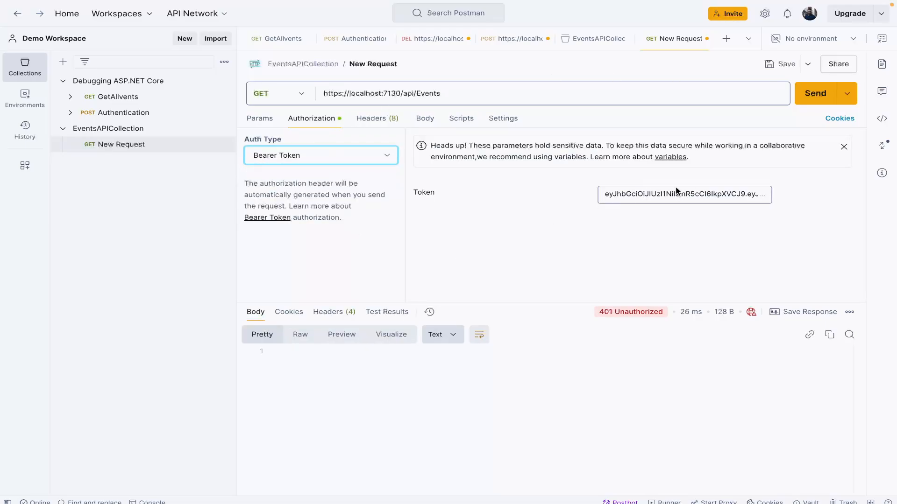
{"action": "left_click", "coordinate": [340, 155]}
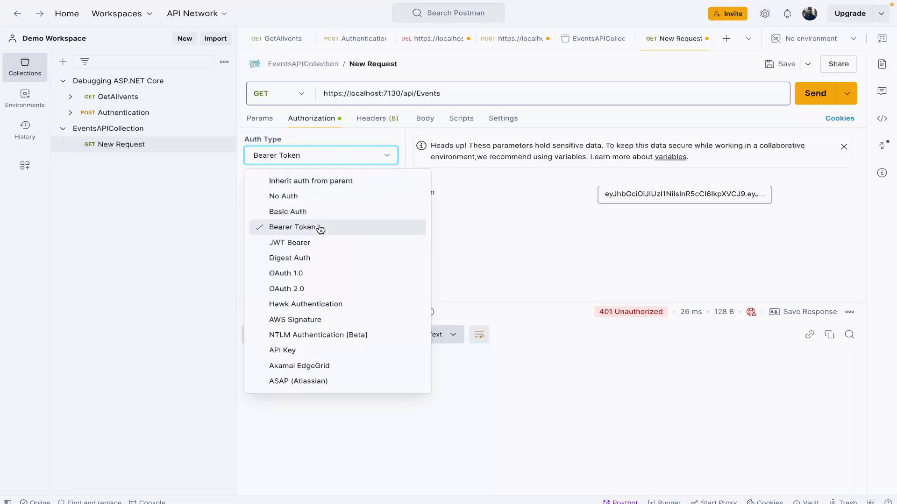
{"action": "left_click", "coordinate": [327, 182]}
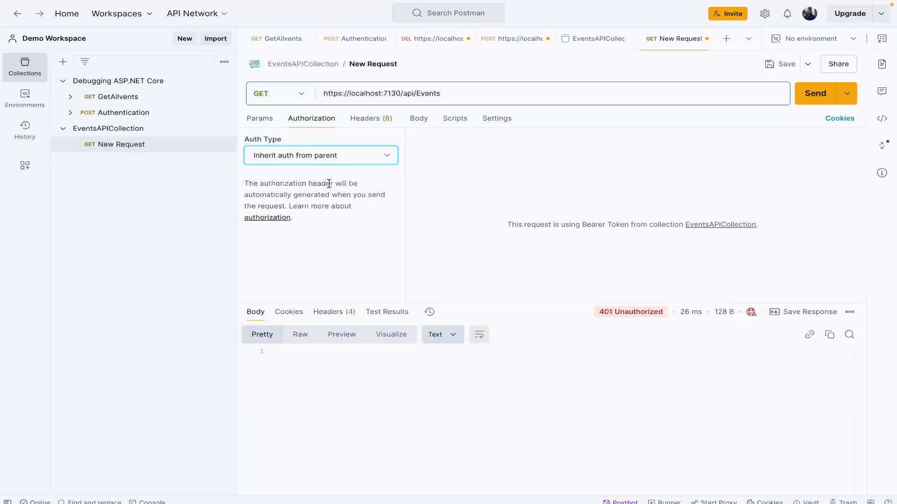
{"action": "left_click", "coordinate": [822, 94]}
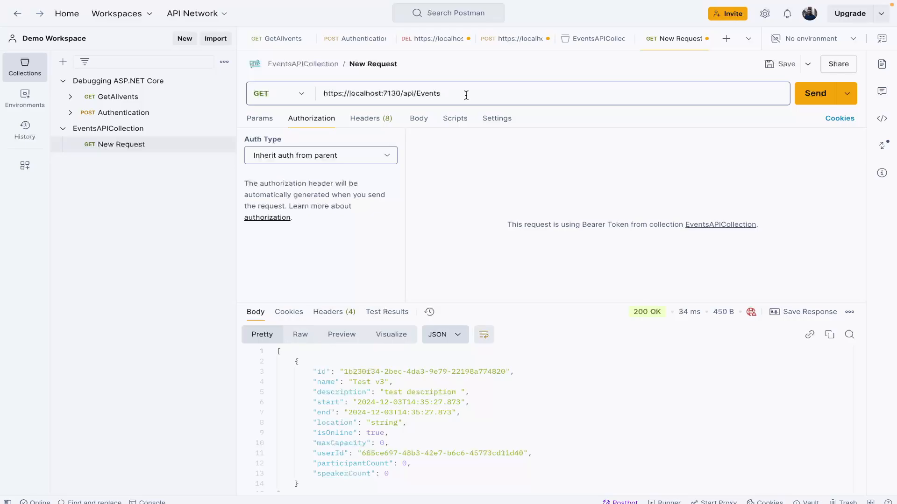
Step: Switch to the EventScheduler project in Rider and examine the application URLs and launch profiles in launchSettings.json under Properties
{"action": "key", "text": "ctrl+Right"}
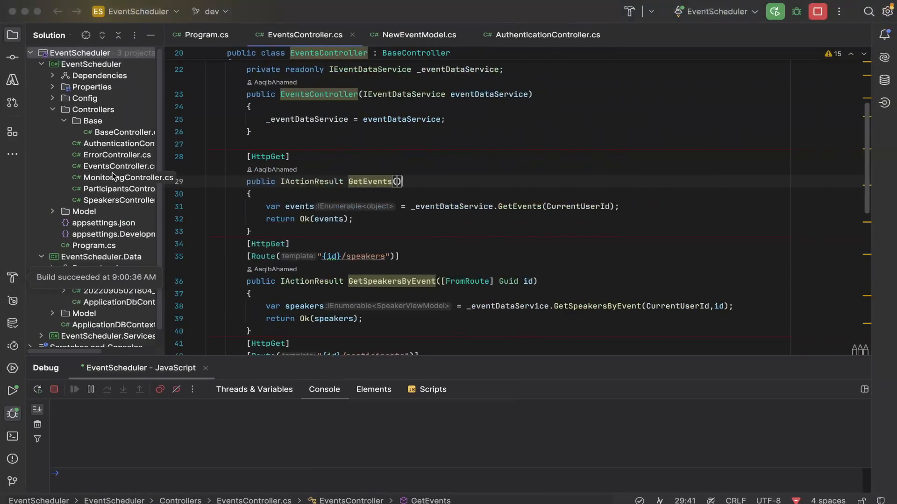
{"action": "scroll", "coordinate": [112, 172], "scroll_direction": "down", "scroll_amount": 2}
{"action": "scroll", "coordinate": [112, 173], "scroll_direction": "up", "scroll_amount": 2}
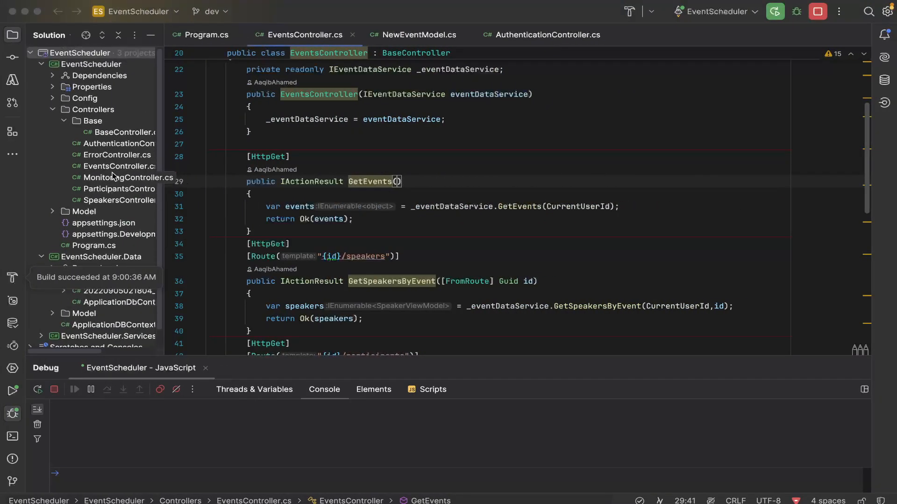
{"action": "left_click", "coordinate": [53, 87]}
{"action": "left_click", "coordinate": [136, 101]}
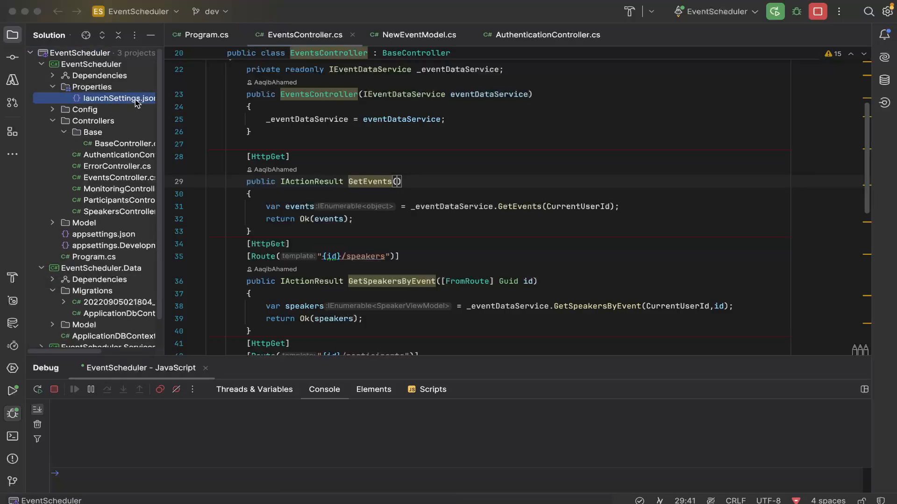
{"action": "double_click", "coordinate": [137, 101]}
{"action": "scroll", "coordinate": [321, 210], "scroll_direction": "down", "scroll_amount": 3}
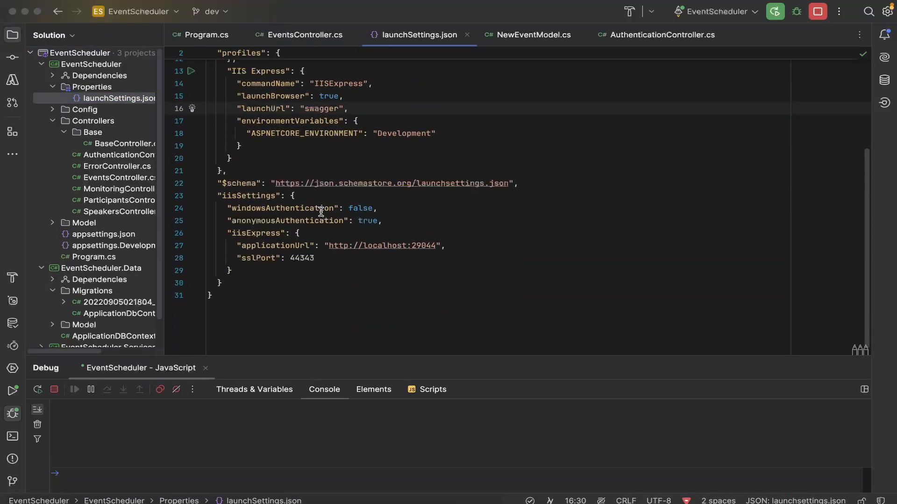
{"action": "scroll", "coordinate": [321, 211], "scroll_direction": "up", "scroll_amount": 4}
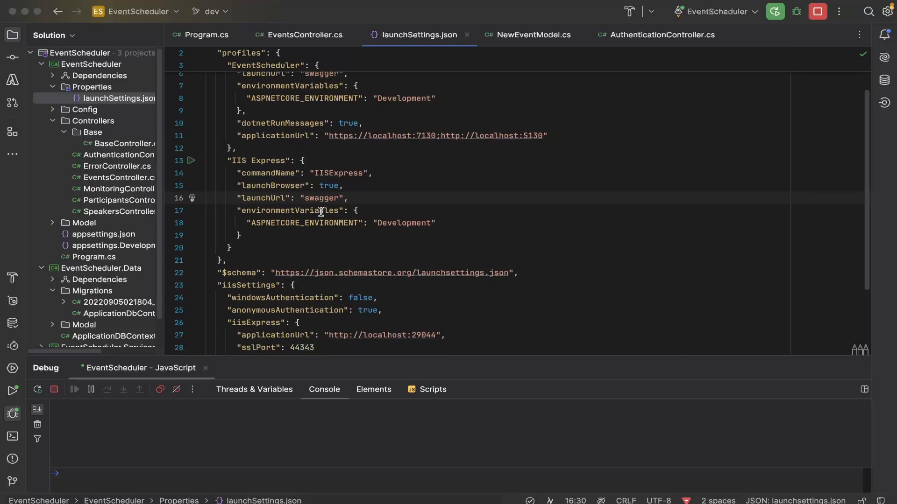
{"action": "scroll", "coordinate": [320, 211], "scroll_direction": "down", "scroll_amount": 2}
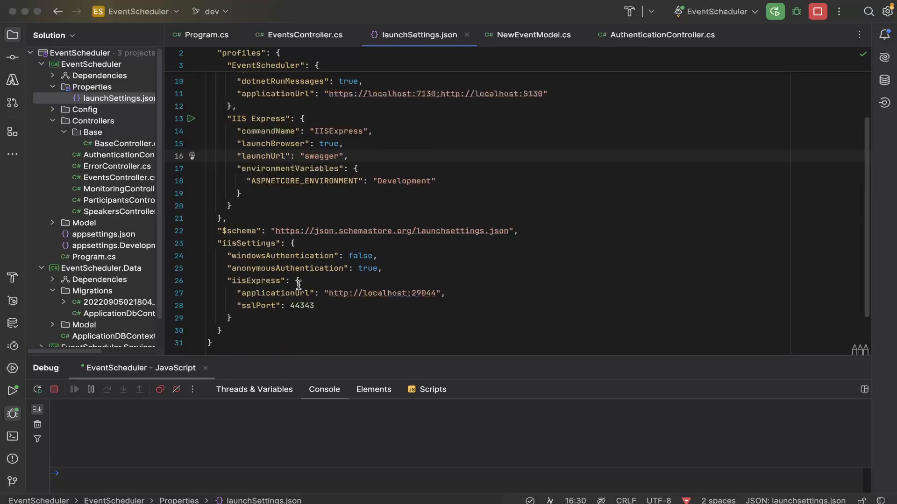
{"action": "scroll", "coordinate": [299, 285], "scroll_direction": "up", "scroll_amount": 5}
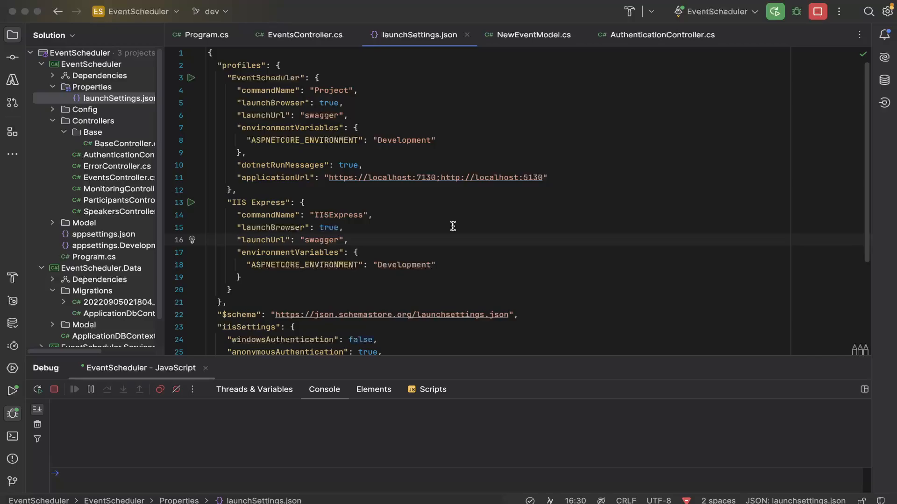
Step: Switch back to Postman and look at the new request's URL and body settings
{"action": "key", "text": "super+Tab"}
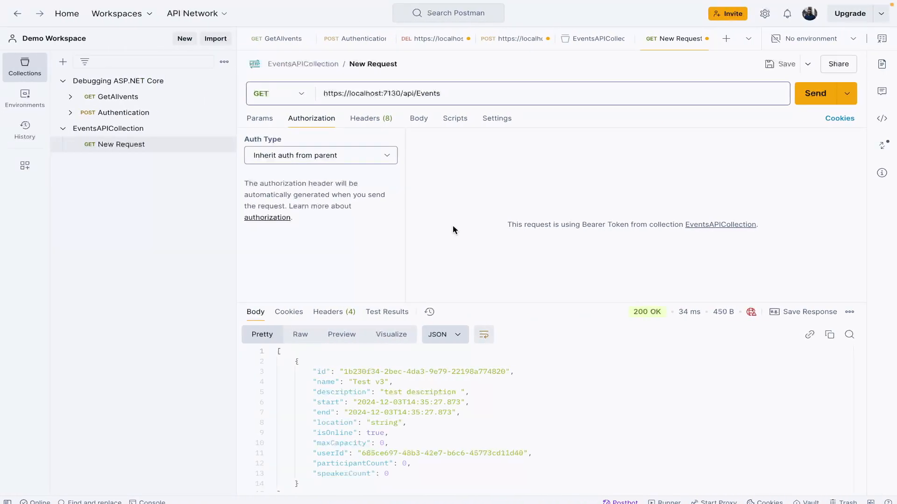
{"action": "left_click", "coordinate": [493, 89]}
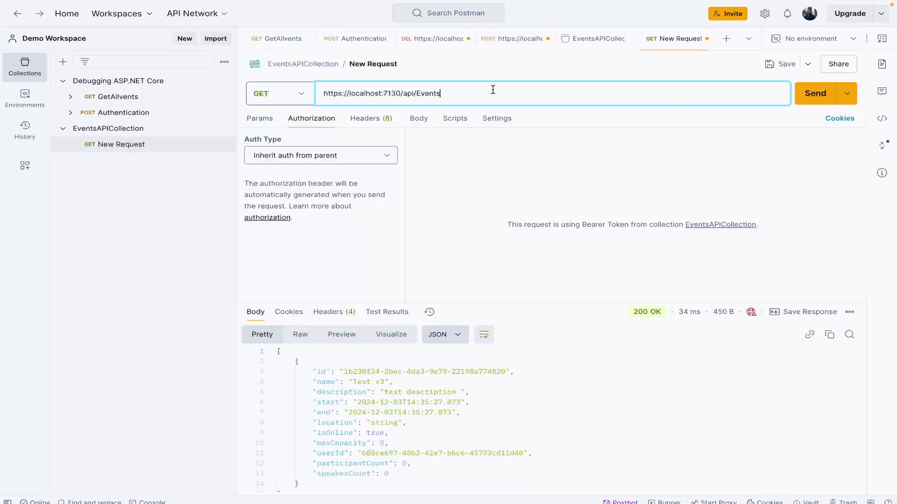
{"action": "left_click", "coordinate": [418, 122]}
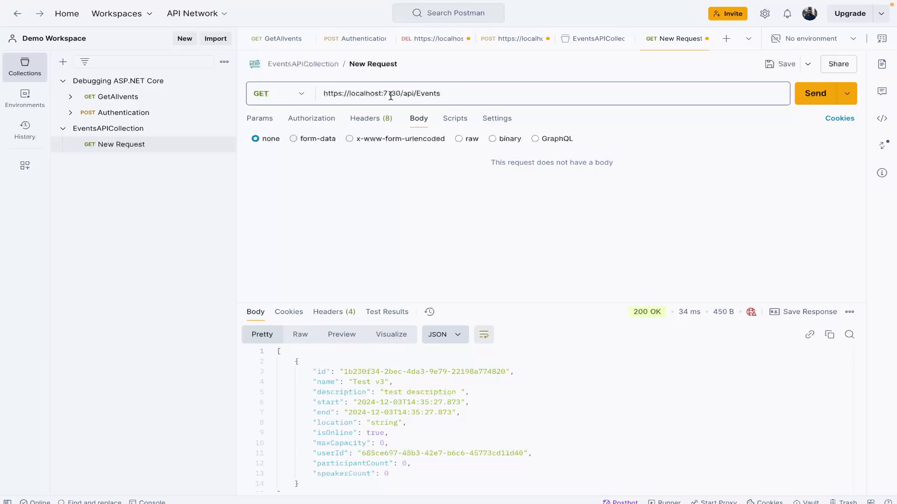
Step: Add a collection variable named base_url to EventsAPICollection
{"action": "left_click", "coordinate": [136, 134]}
{"action": "left_click", "coordinate": [431, 91]}
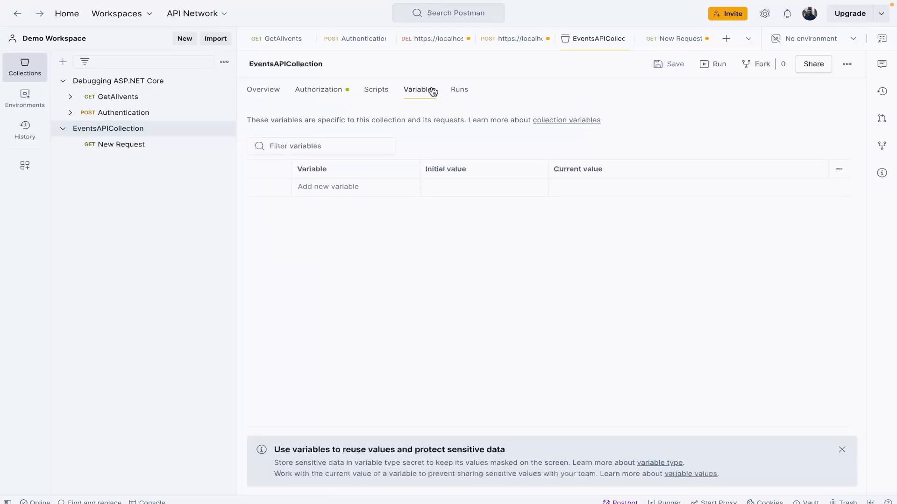
{"action": "left_click", "coordinate": [316, 189]}
{"action": "left_click", "coordinate": [327, 92]}
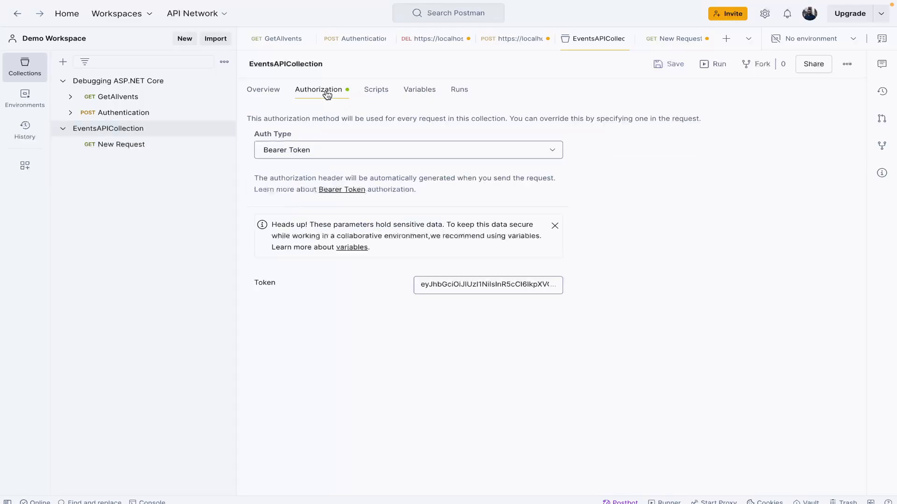
{"action": "left_click", "coordinate": [424, 92]}
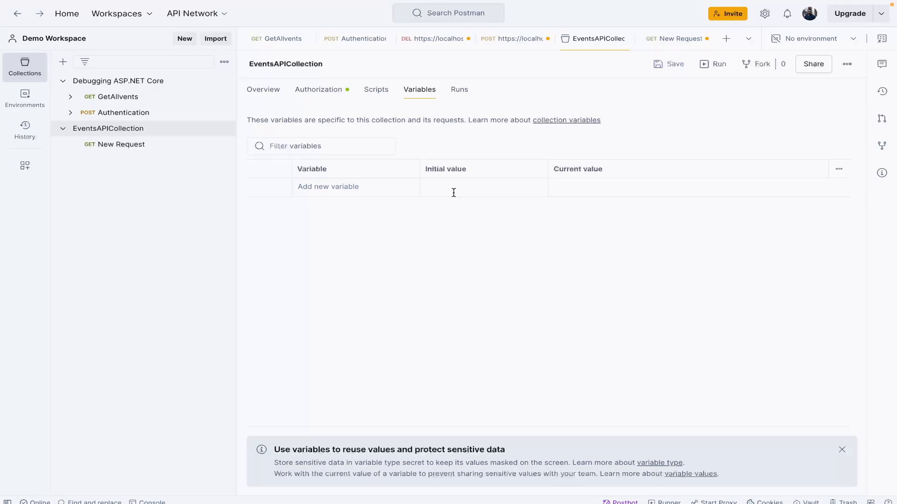
{"action": "left_click", "coordinate": [368, 186]}
{"action": "type", "text": "base_"}
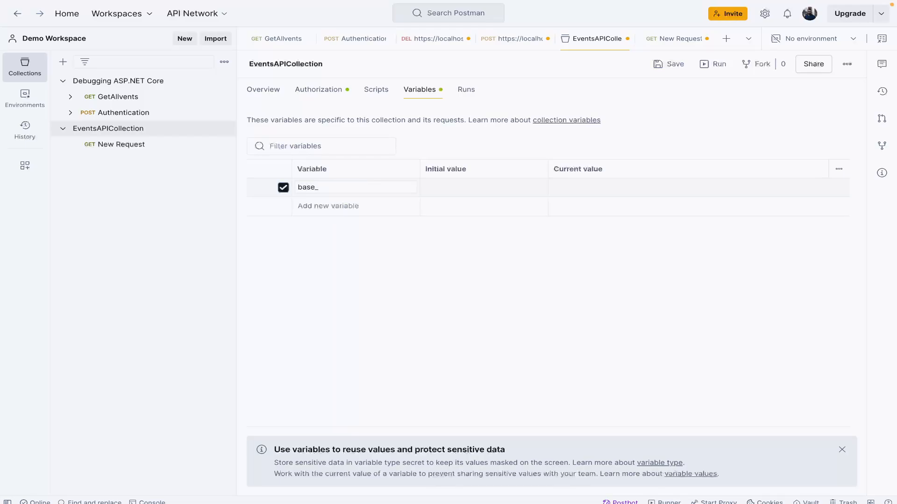
{"action": "type", "text": "url"}
{"action": "left_click", "coordinate": [482, 191]}
{"action": "left_click", "coordinate": [293, 43]}
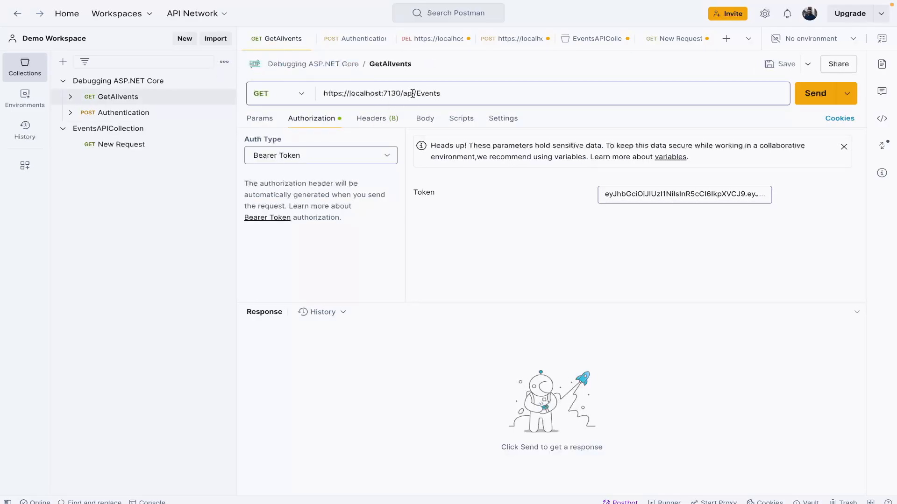
{"action": "left_click_drag", "start_coordinate": [414, 94], "coordinate": [296, 102]}
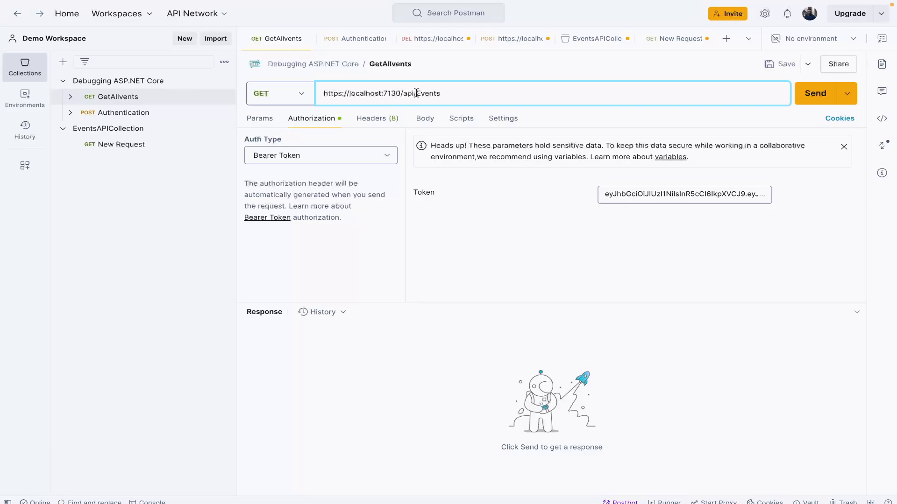
{"action": "left_click_drag", "start_coordinate": [416, 93], "coordinate": [322, 101]}
{"action": "key", "text": "ctrl+c"}
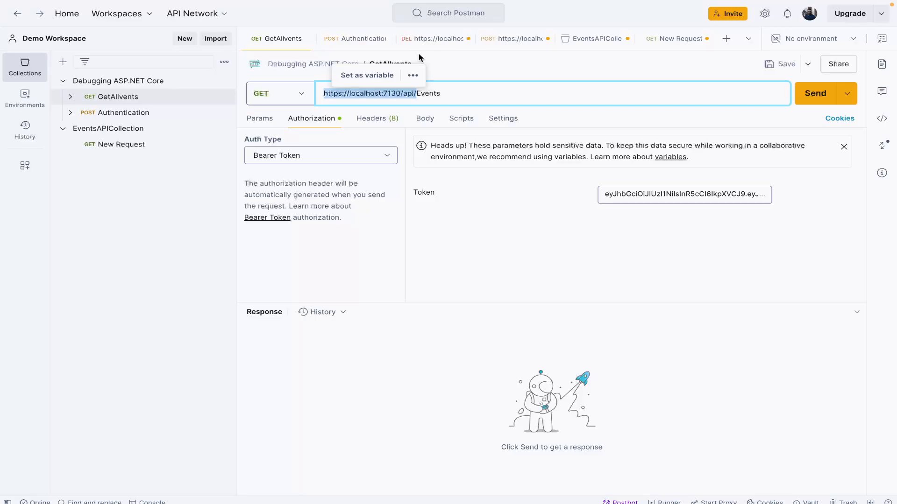
{"action": "left_click", "coordinate": [140, 149]}
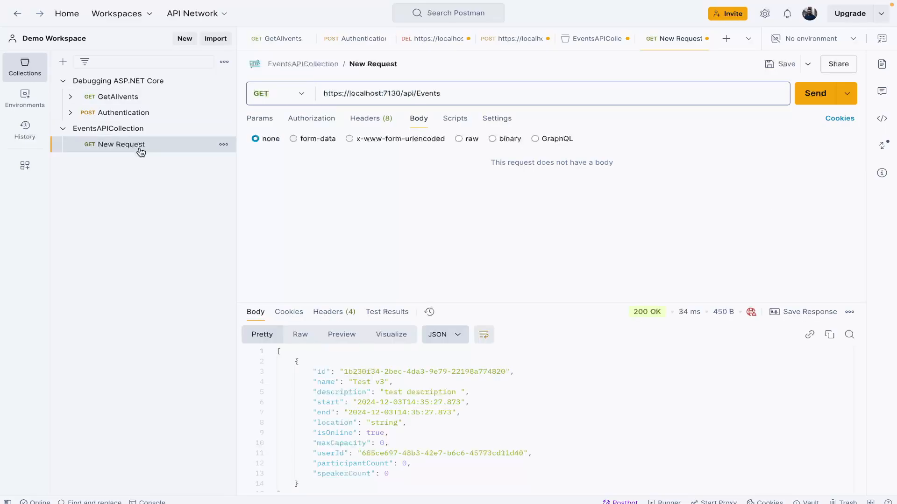
{"action": "left_click", "coordinate": [181, 126]}
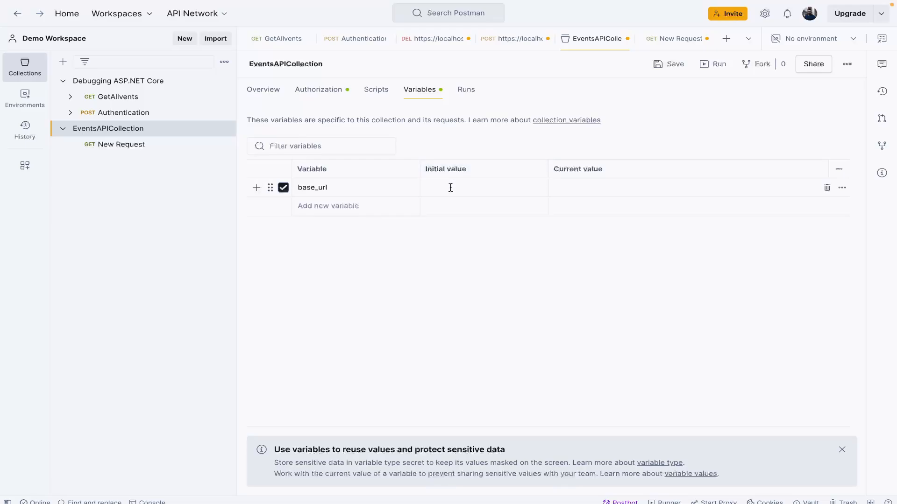
{"action": "left_click", "coordinate": [451, 188]}
{"action": "key", "text": "ctrl+v"}
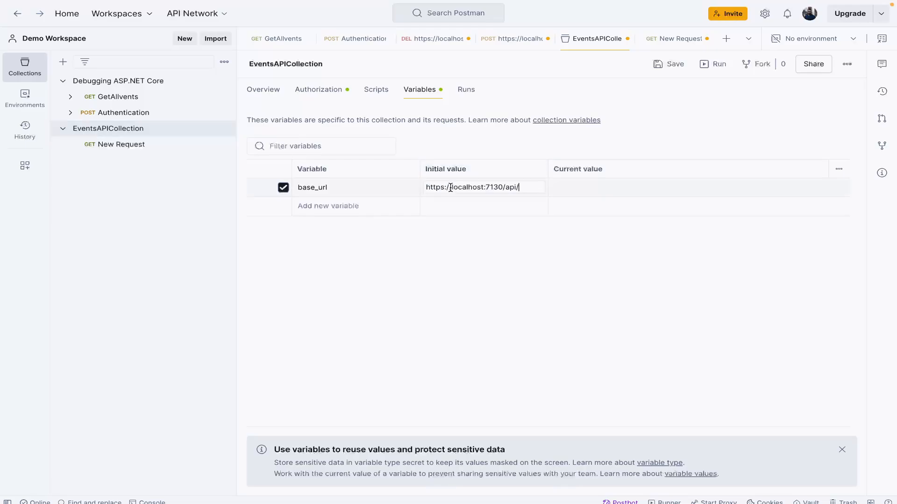
{"action": "left_click", "coordinate": [619, 186]}
{"action": "key", "text": "ctrl+v"}
{"action": "left_click", "coordinate": [605, 260]}
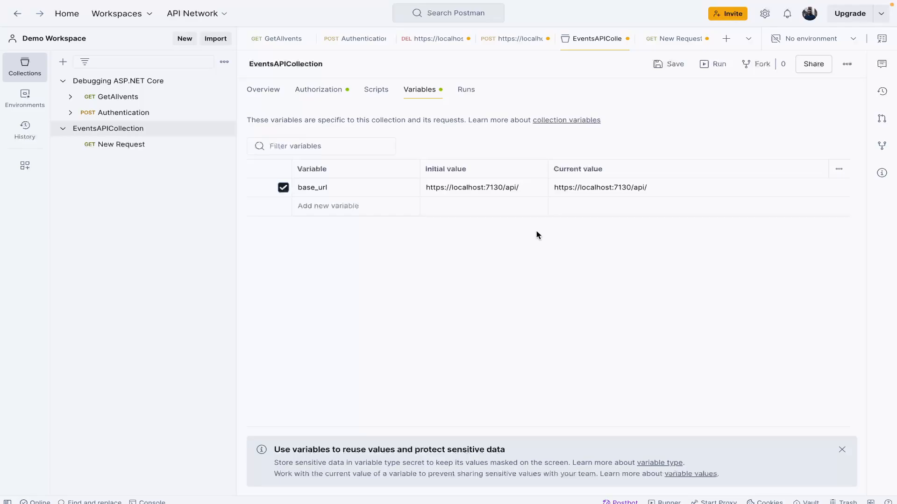
{"action": "left_click", "coordinate": [663, 65]}
{"action": "left_click", "coordinate": [521, 189]}
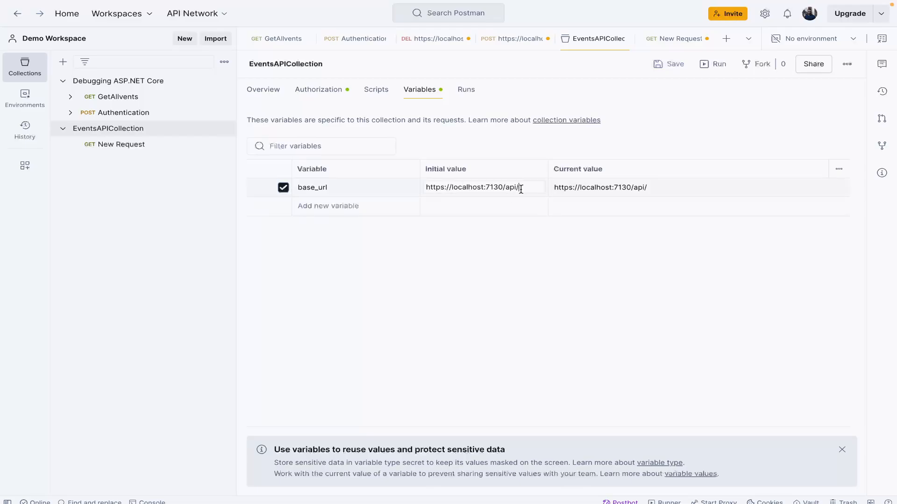
{"action": "left_click", "coordinate": [671, 188]}
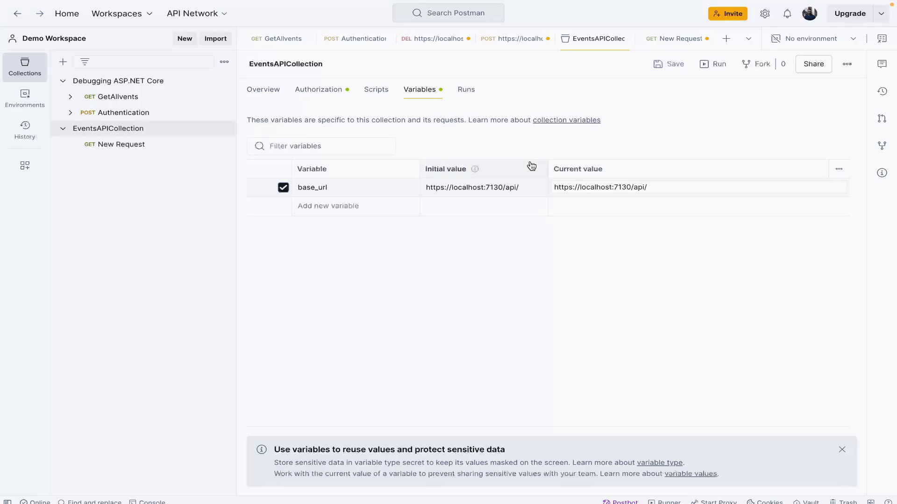
{"action": "left_click", "coordinate": [544, 191]}
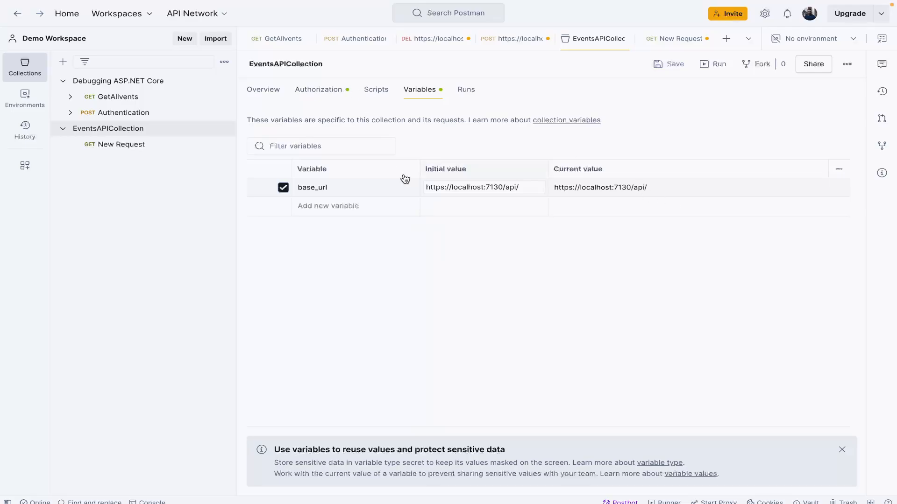
{"action": "left_click", "coordinate": [319, 187]}
{"action": "double_click", "coordinate": [319, 187]}
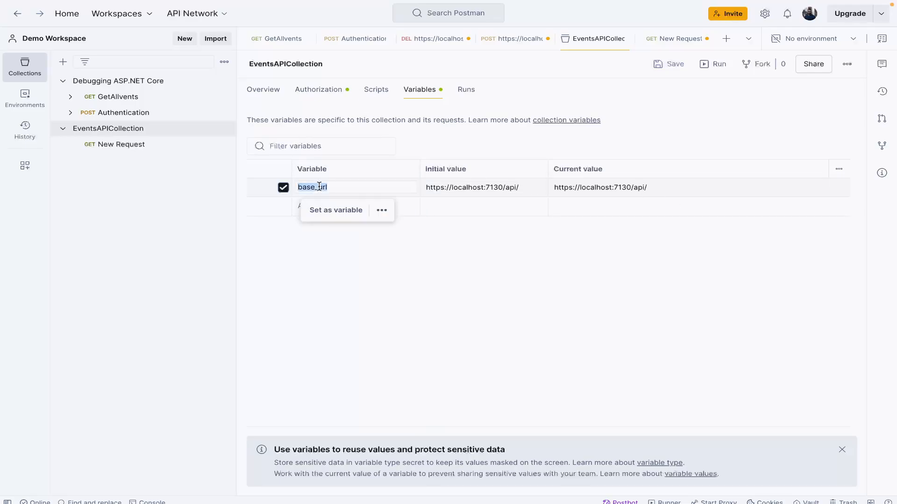
{"action": "left_click", "coordinate": [345, 214]}
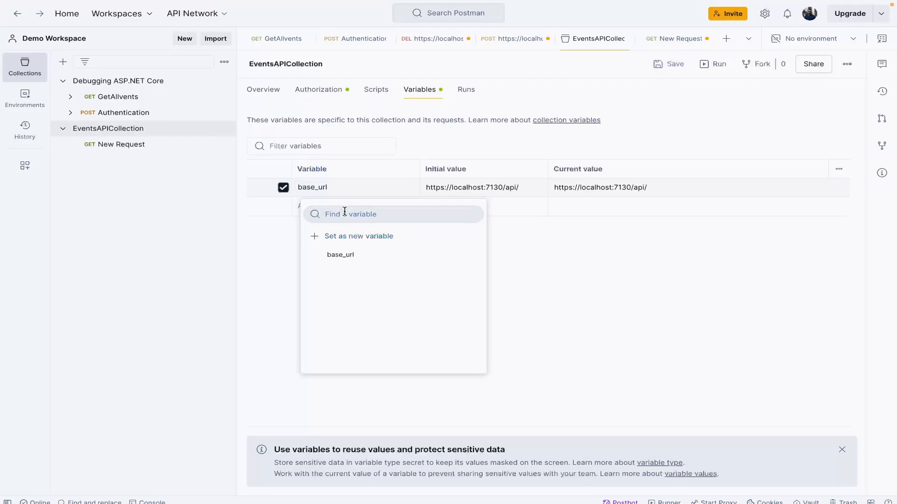
{"action": "left_click", "coordinate": [358, 255]}
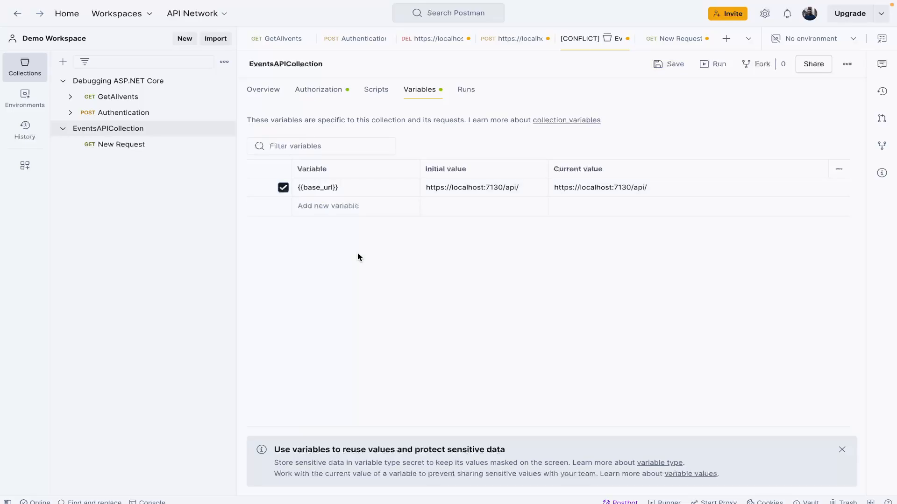
{"action": "left_click", "coordinate": [353, 189]}
{"action": "left_click", "coordinate": [368, 254]}
{"action": "key", "text": "ctrl+s"}
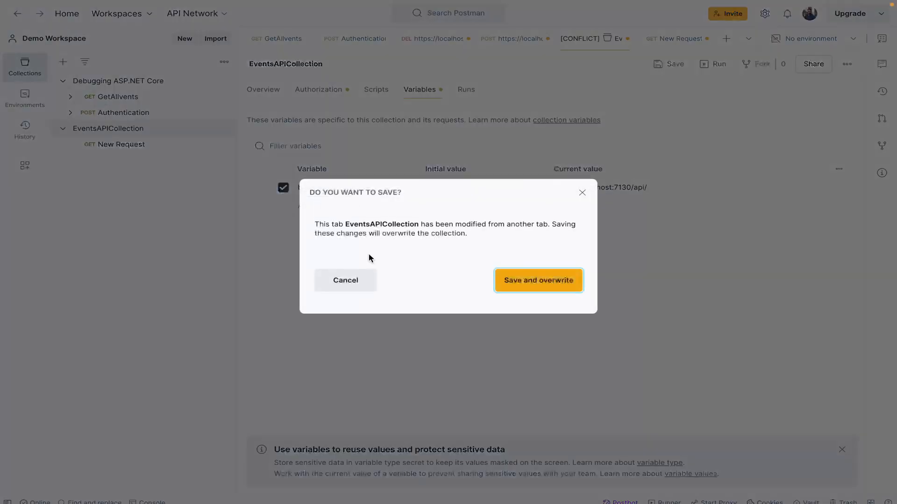
{"action": "left_click", "coordinate": [510, 286]}
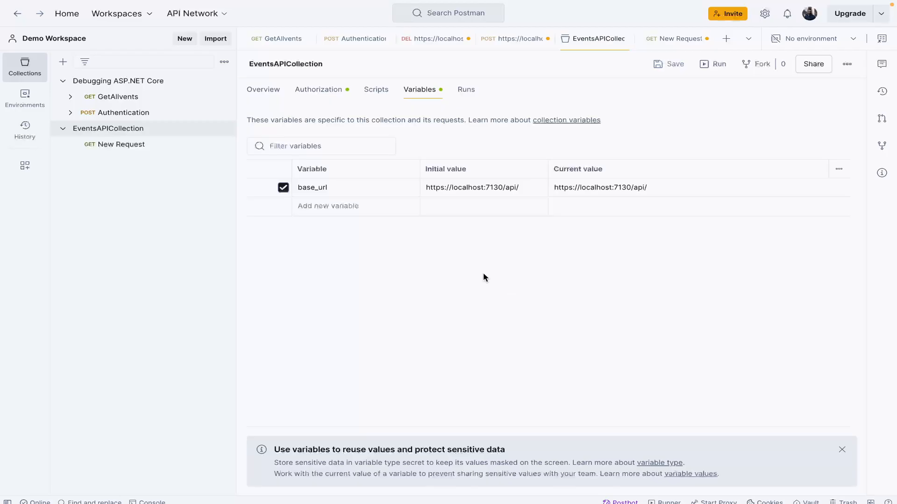
Step: Replace the base part of the new request's URL with the base_url variable, giving {{base_url}}/Events, and send it
{"action": "left_click", "coordinate": [135, 150]}
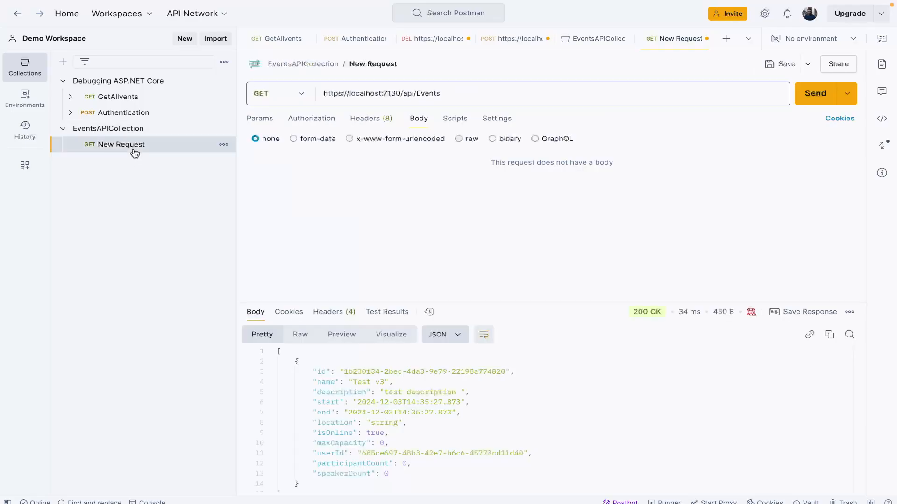
{"action": "left_click", "coordinate": [406, 93]}
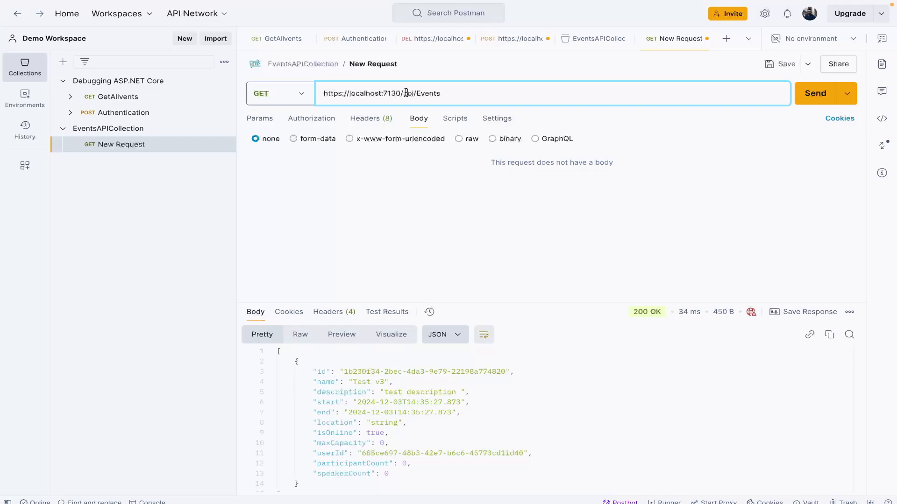
{"action": "double_click", "coordinate": [406, 93]}
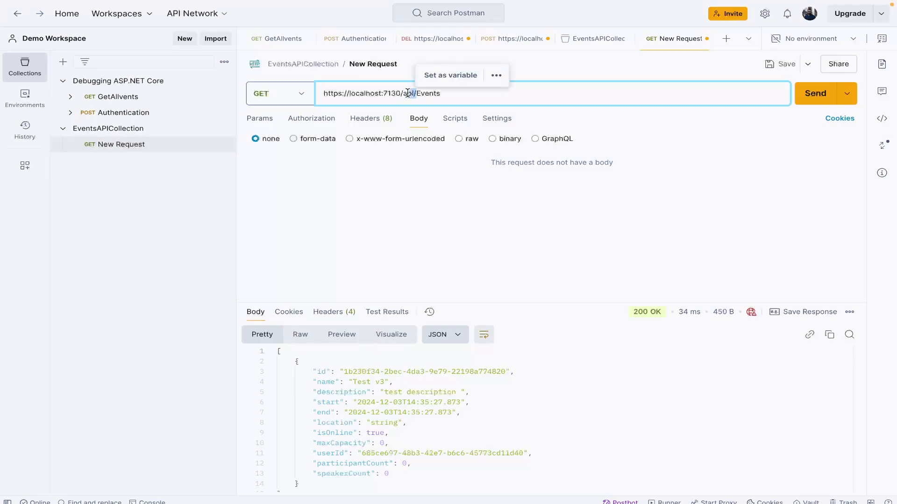
{"action": "left_click", "coordinate": [415, 93]}
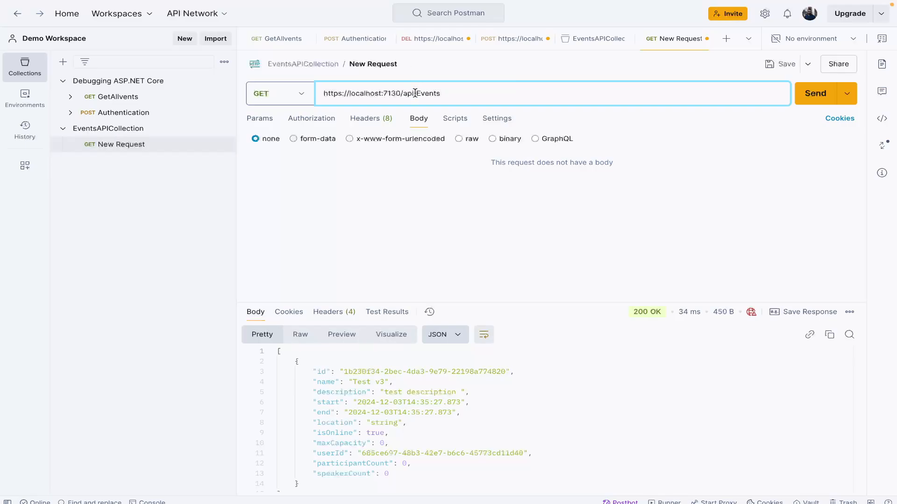
{"action": "key", "text": "shift+Home"}
{"action": "key", "text": "BackSpace"}
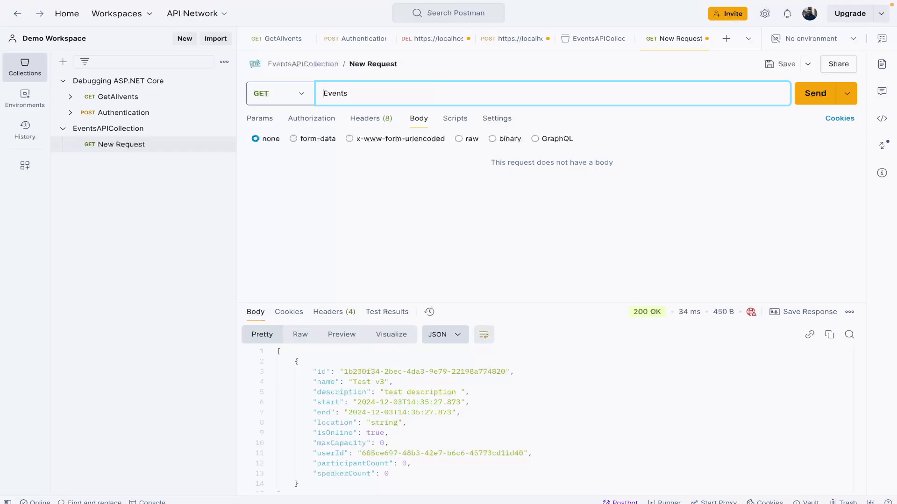
{"action": "type", "text": "{{"}
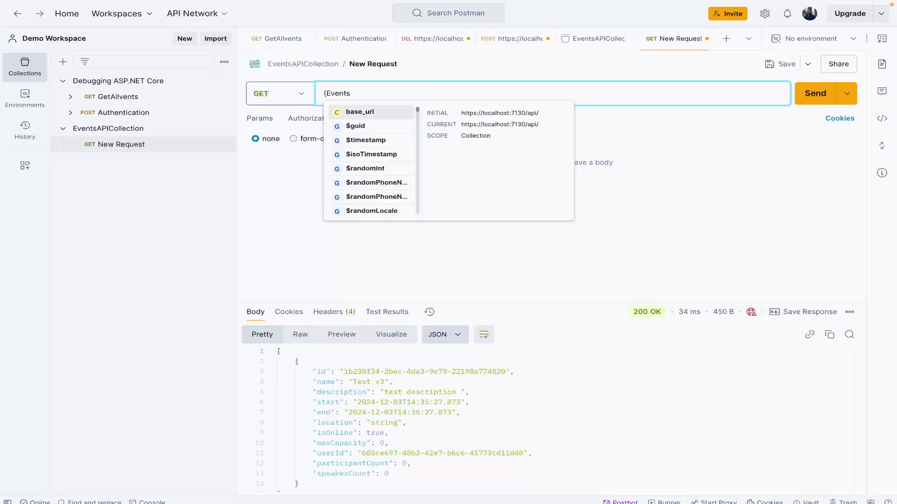
{"action": "key", "text": "Return"}
{"action": "type", "text": "/"}
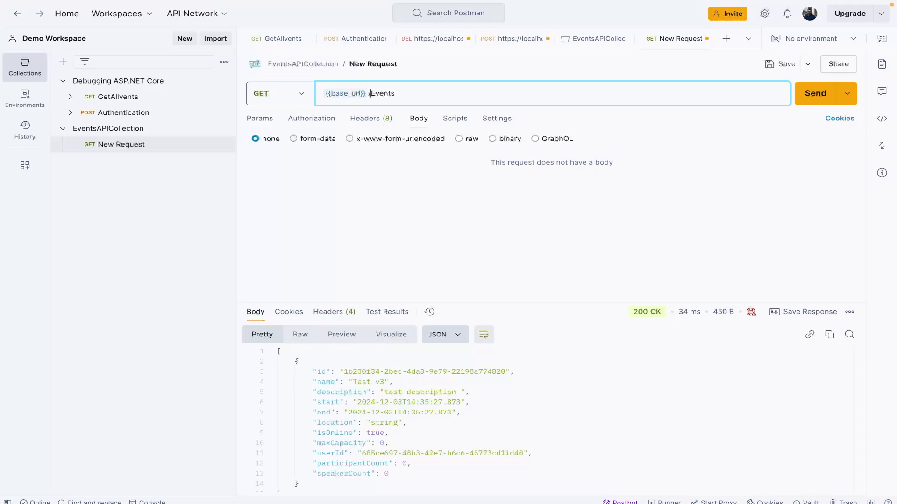
{"action": "left_click", "coordinate": [797, 99]}
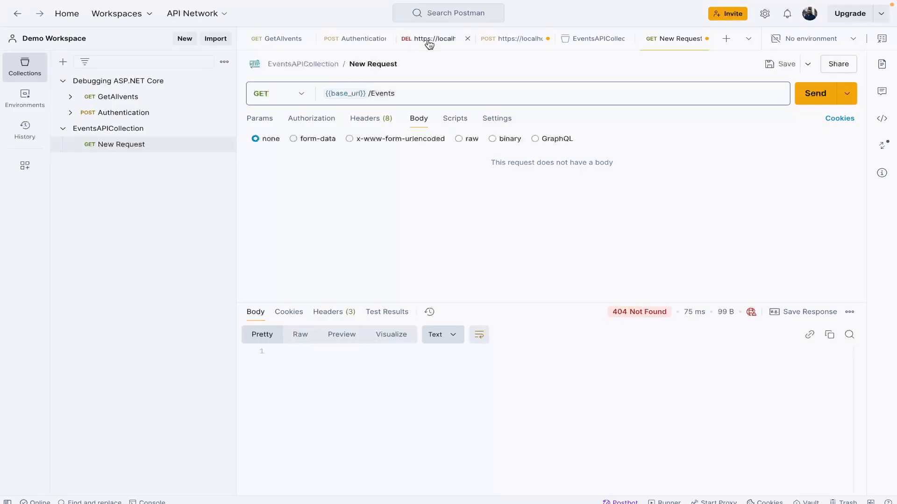
Step: Change Events to lowercase events in the request URL and resend the request
{"action": "mouse_move", "coordinate": [350, 95]}
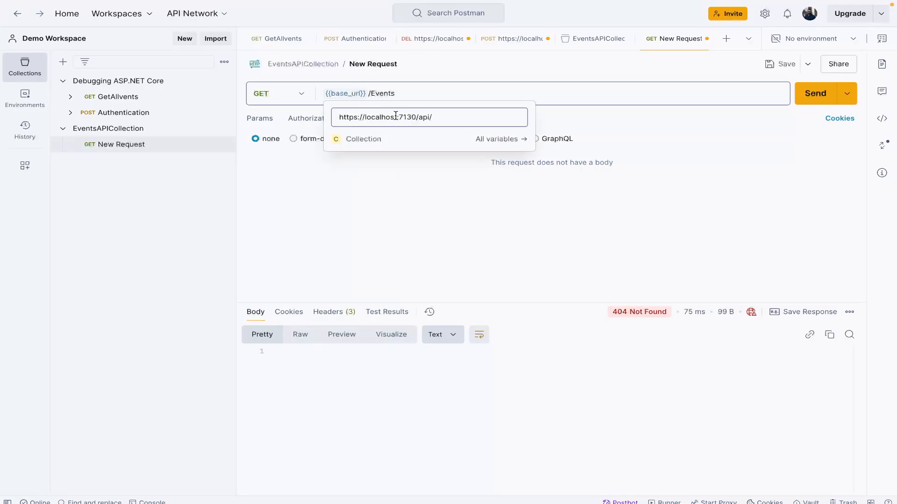
{"action": "left_click", "coordinate": [374, 93]}
{"action": "key", "text": "Delete"}
{"action": "type", "text": "e"}
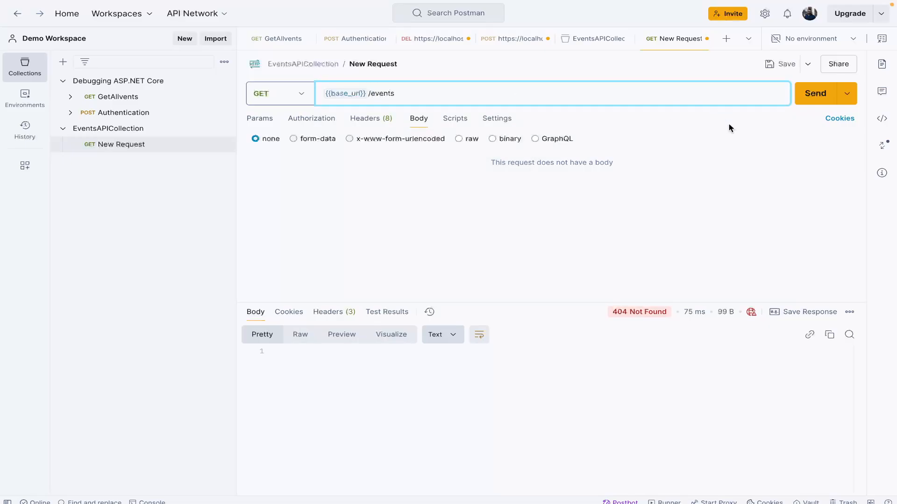
{"action": "left_click", "coordinate": [818, 93]}
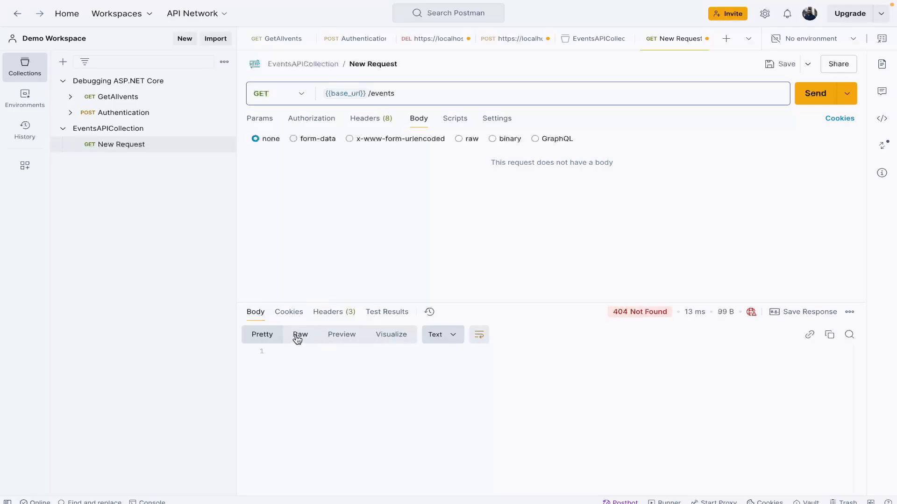
Step: Inspect the response's headers, cookies and test results, and check the value base_url resolves to in the URL
{"action": "left_click", "coordinate": [335, 314]}
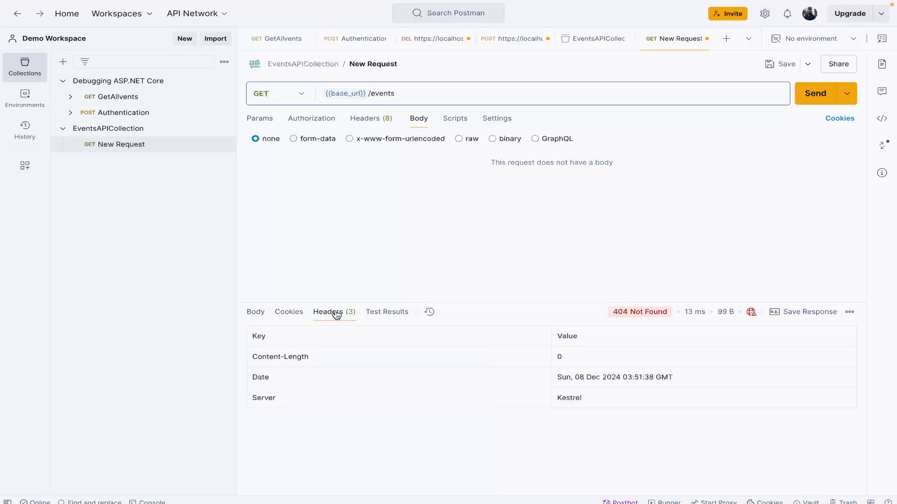
{"action": "left_click", "coordinate": [292, 314]}
{"action": "left_click", "coordinate": [376, 321]}
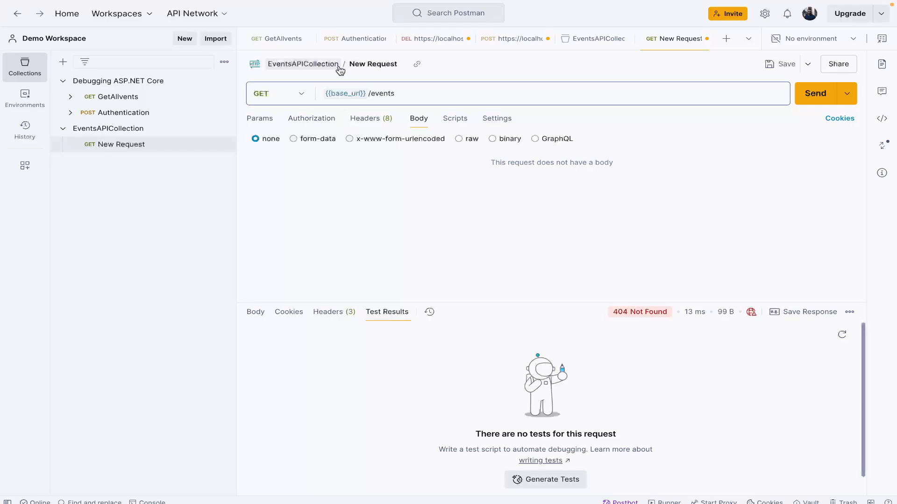
{"action": "double_click", "coordinate": [355, 93]}
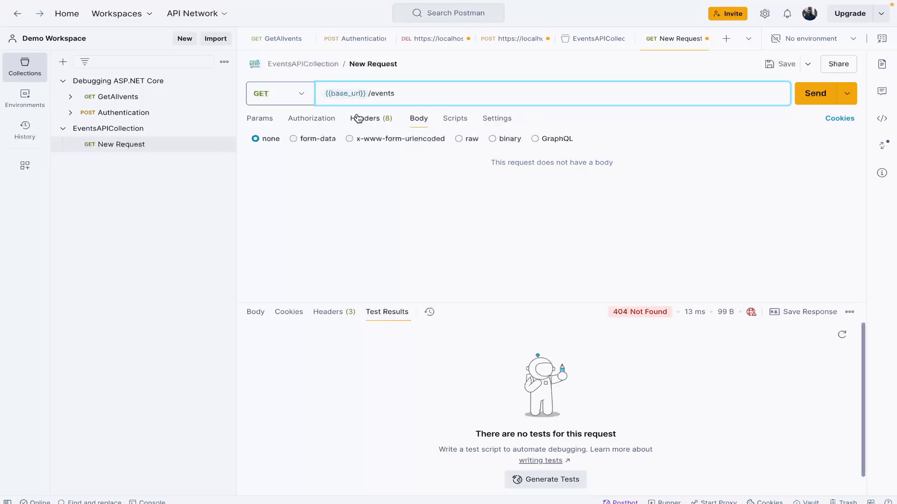
{"action": "mouse_move", "coordinate": [335, 93]}
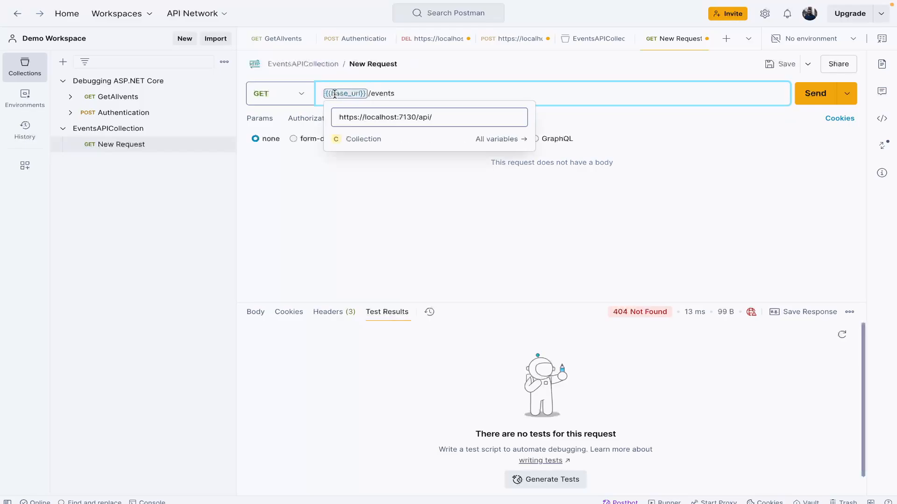
Step: Remove the slash between {{base_url}} and events, resend the request and view the response body
{"action": "left_click", "coordinate": [371, 94]}
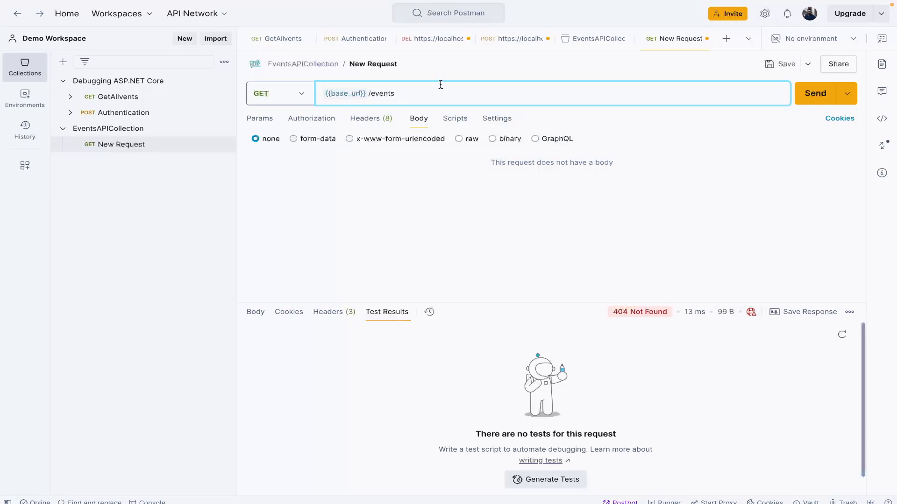
{"action": "key", "text": "BackSpace"}
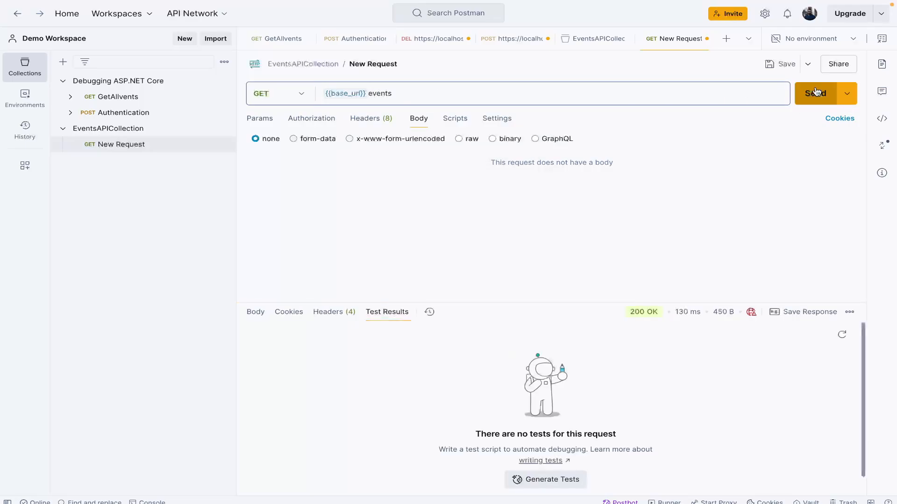
{"action": "left_click", "coordinate": [248, 313]}
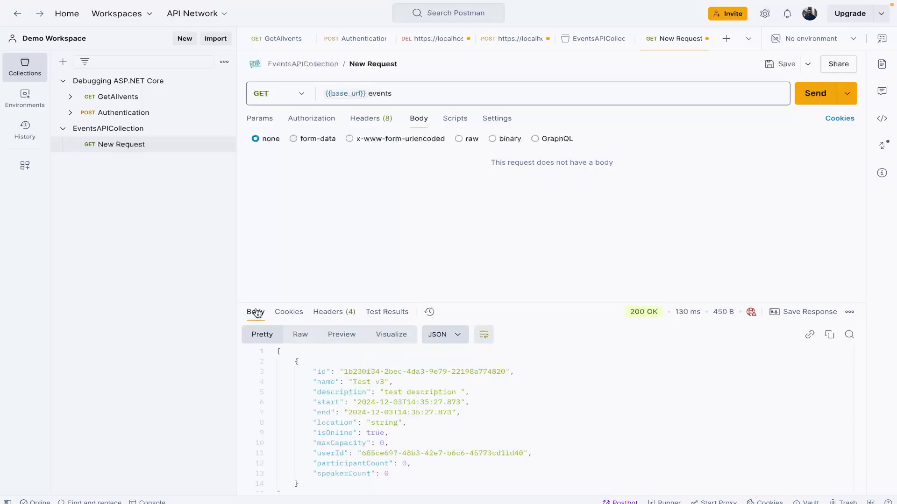
{"action": "left_click", "coordinate": [169, 135]}
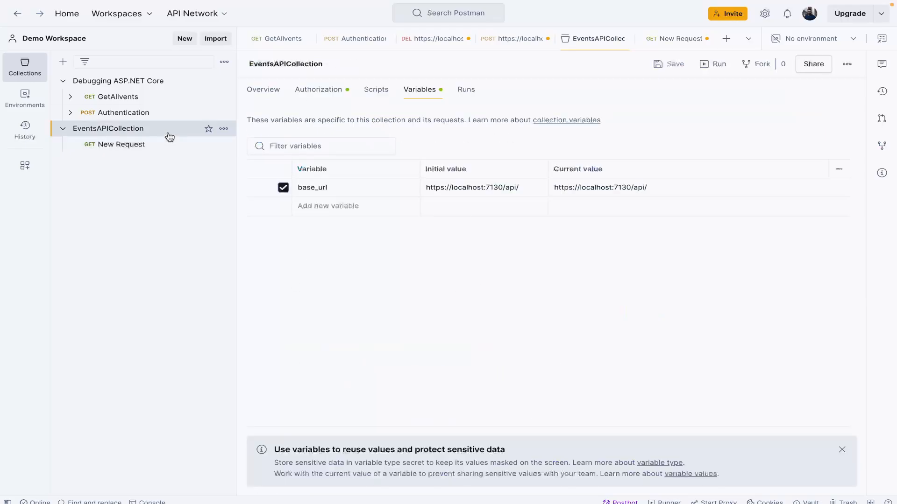
{"action": "left_click", "coordinate": [529, 181]}
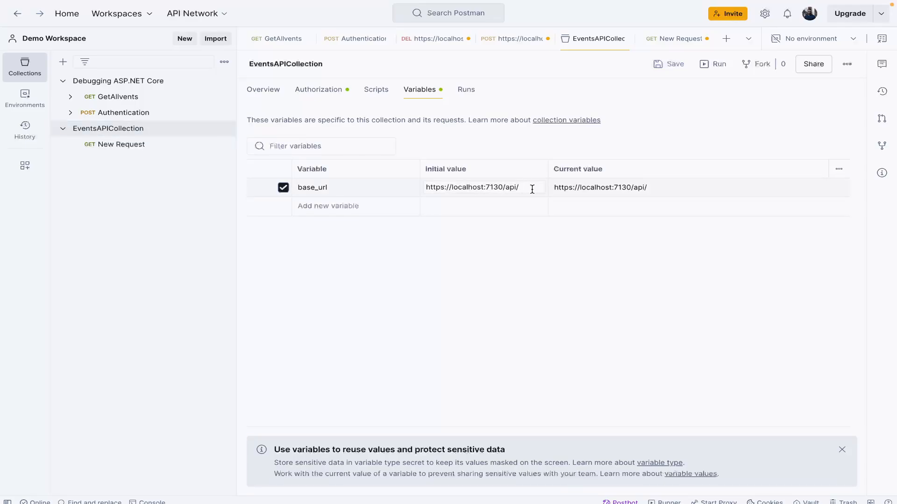
{"action": "key", "text": "BackSpace"}
{"action": "left_click", "coordinate": [698, 189]}
{"action": "key", "text": "BackSpace"}
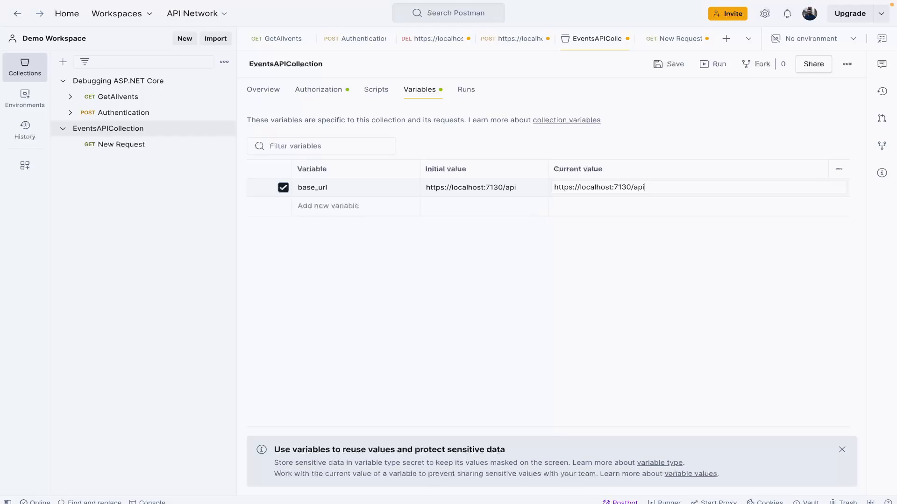
{"action": "left_click", "coordinate": [661, 66]}
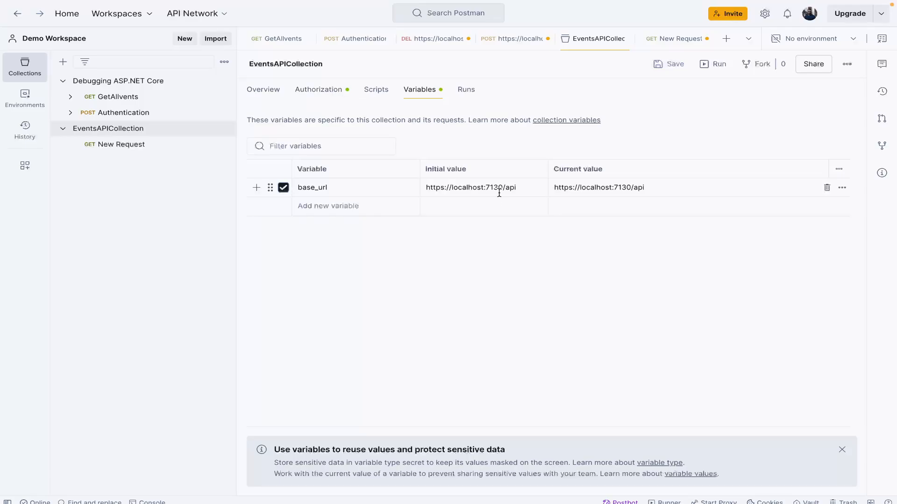
Step: Set the new request's URL to {{base_url}}/events and send it
{"action": "left_click", "coordinate": [121, 144]}
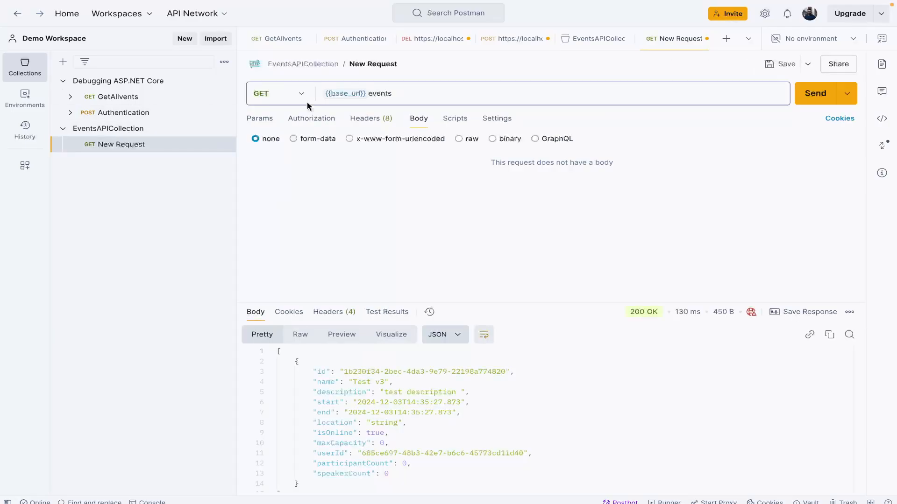
{"action": "left_click", "coordinate": [368, 94]}
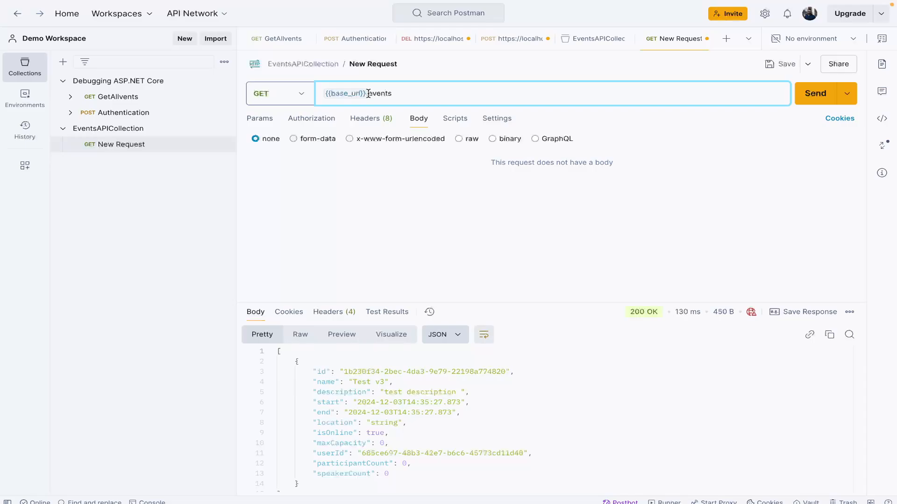
{"action": "type", "text": "/"}
{"action": "left_click", "coordinate": [815, 104]}
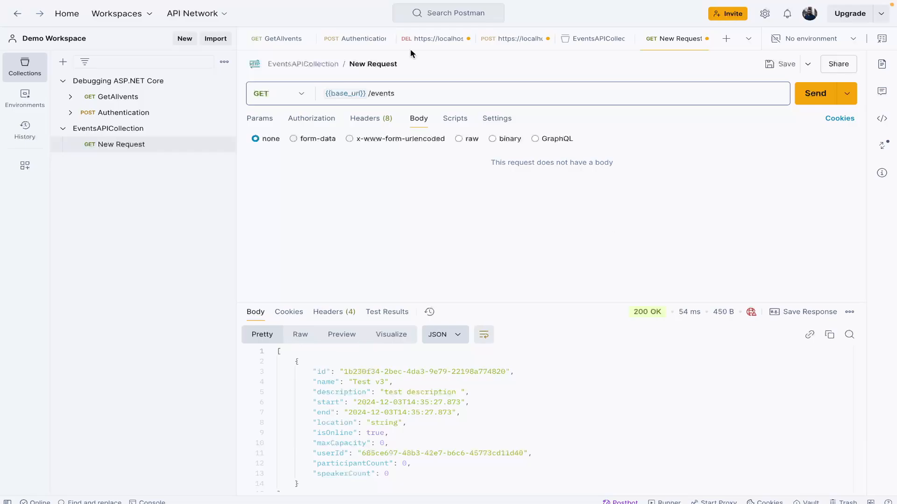
Step: Copy the name of the existing GetAllvents request and collapse the Debugging ASP.NET Core collection
{"action": "left_click", "coordinate": [120, 98]}
{"action": "left_click", "coordinate": [412, 65]}
{"action": "key", "text": "ctrl+c"}
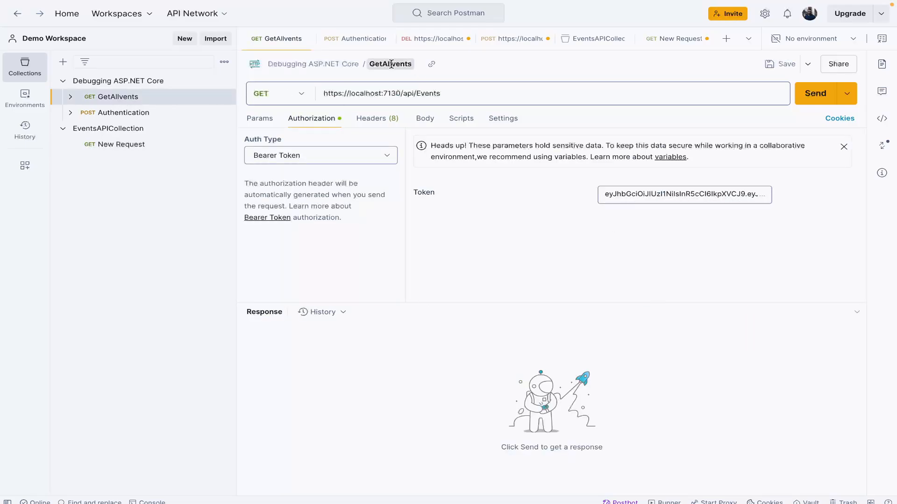
{"action": "left_click", "coordinate": [63, 81]}
Step: Rename the new request in EventsAPICollection to GetAllEvents
{"action": "left_click", "coordinate": [140, 112]}
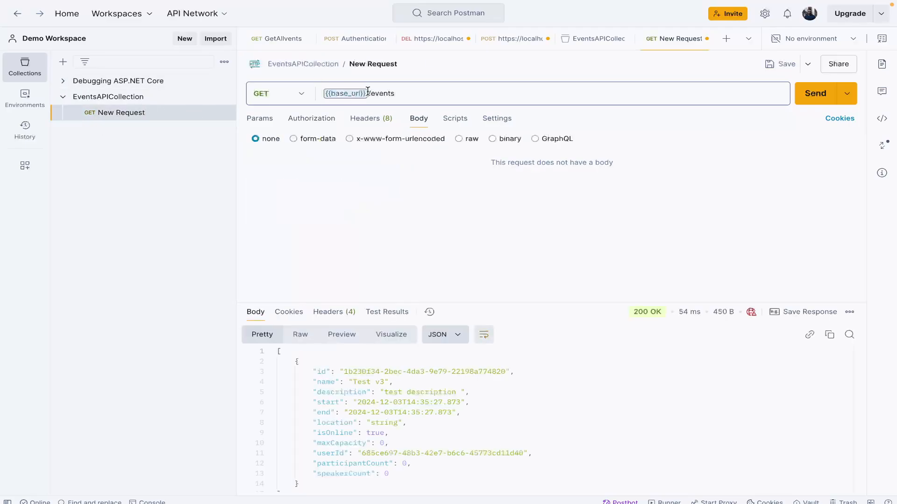
{"action": "left_click", "coordinate": [370, 63]}
{"action": "key", "text": "ctrl+v"}
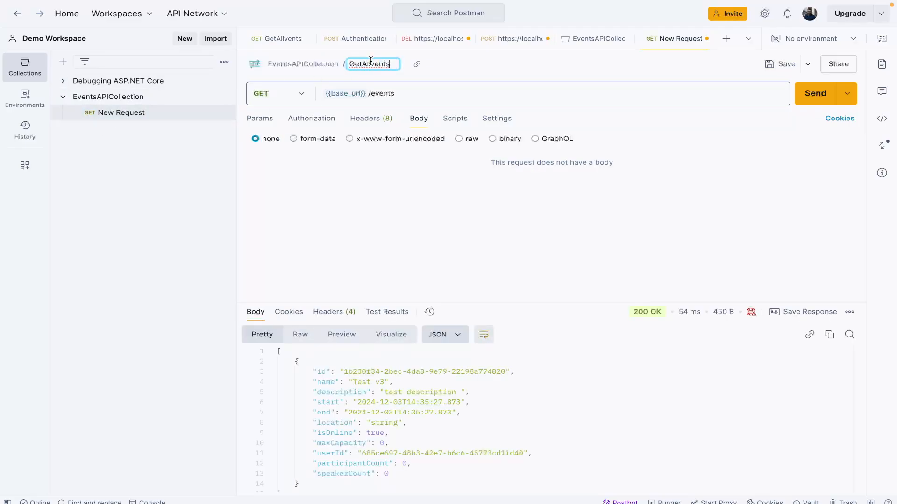
{"action": "left_click", "coordinate": [373, 65]}
{"action": "type", "text": "E"}
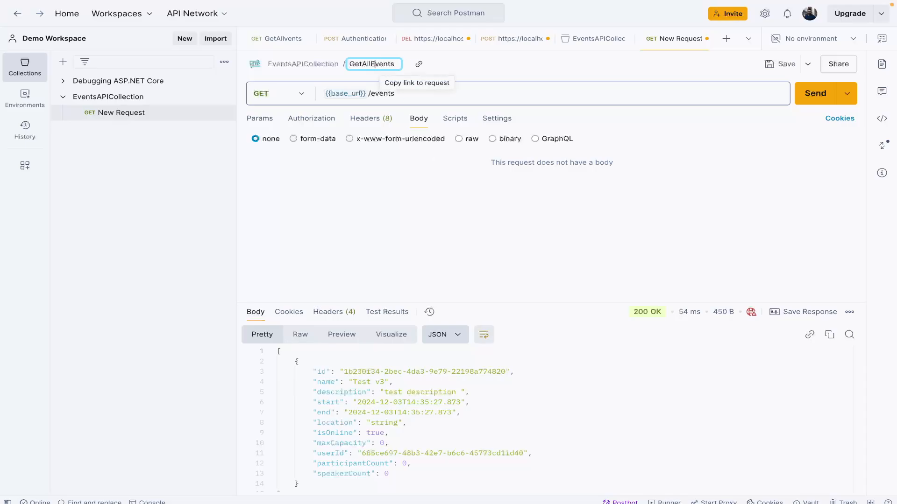
{"action": "left_click", "coordinate": [390, 150]}
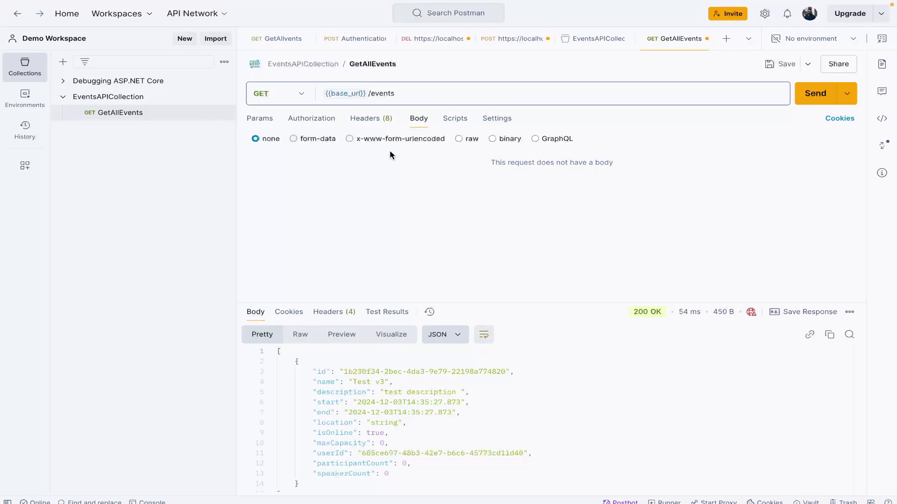
Step: Review the GetAllEvents request's authorization type and EventsAPICollection's authorization and variables, ending back on the request
{"action": "left_click", "coordinate": [310, 118]}
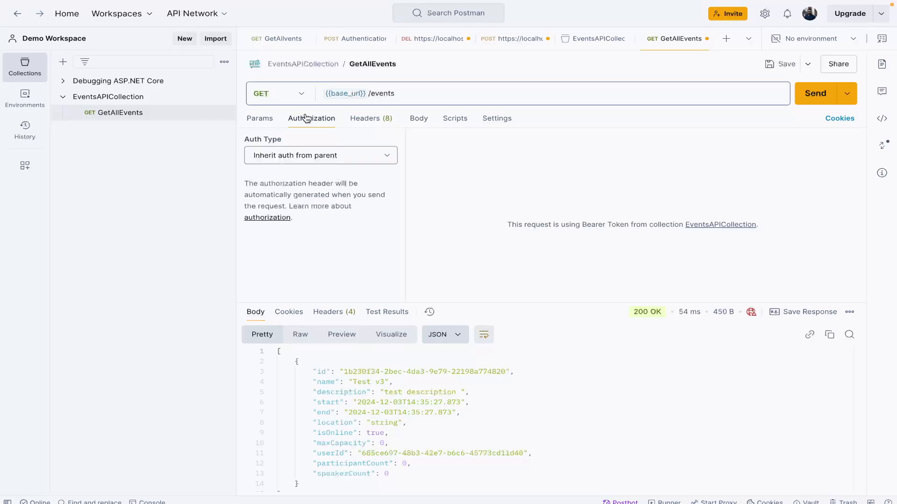
{"action": "left_click", "coordinate": [170, 98]}
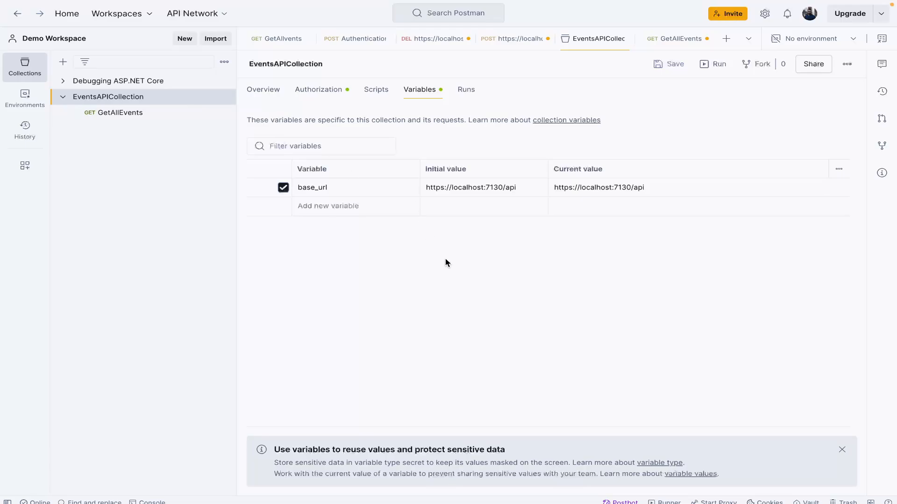
{"action": "left_click", "coordinate": [314, 97]}
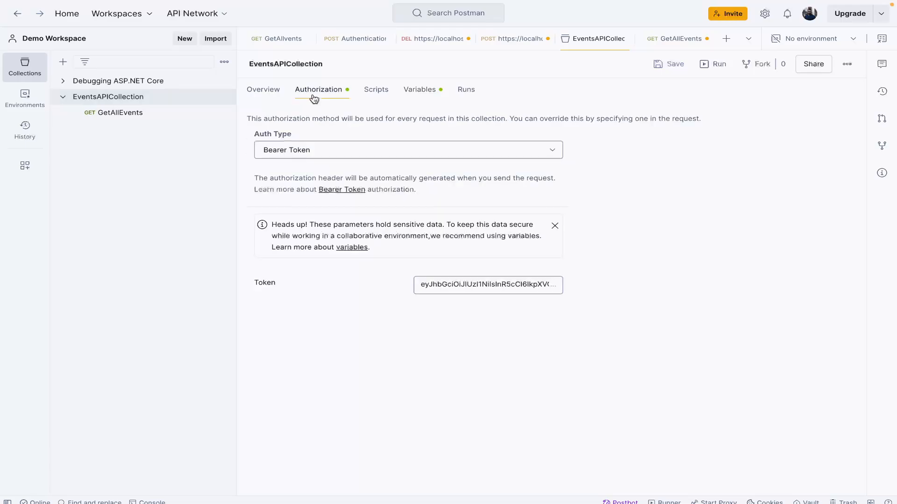
{"action": "left_click", "coordinate": [418, 90]}
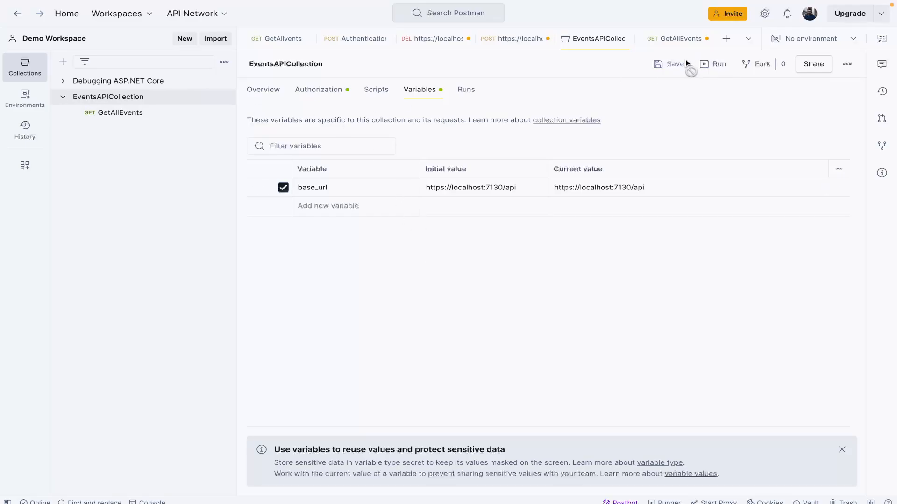
{"action": "left_click", "coordinate": [136, 116]}
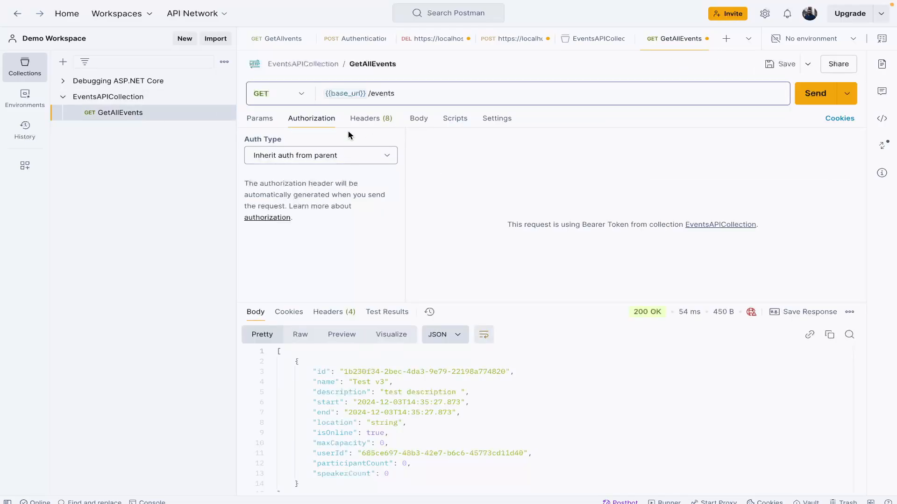
Step: Duplicate the GetAllEvents request in EventsAPICollection
{"action": "left_click", "coordinate": [410, 89]}
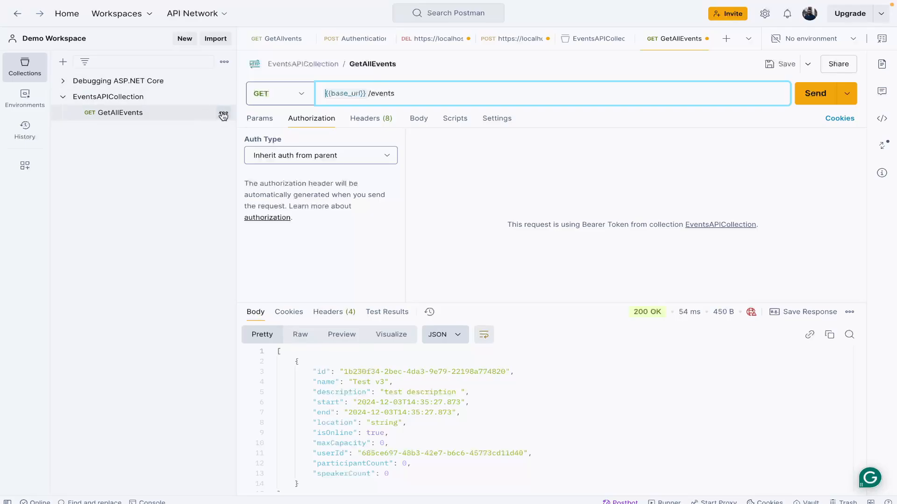
{"action": "left_click", "coordinate": [223, 115]}
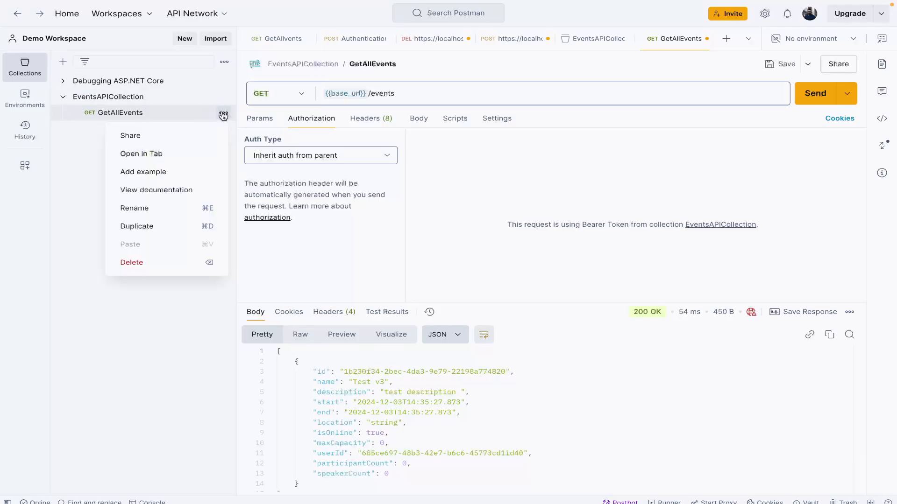
{"action": "left_click", "coordinate": [152, 225]}
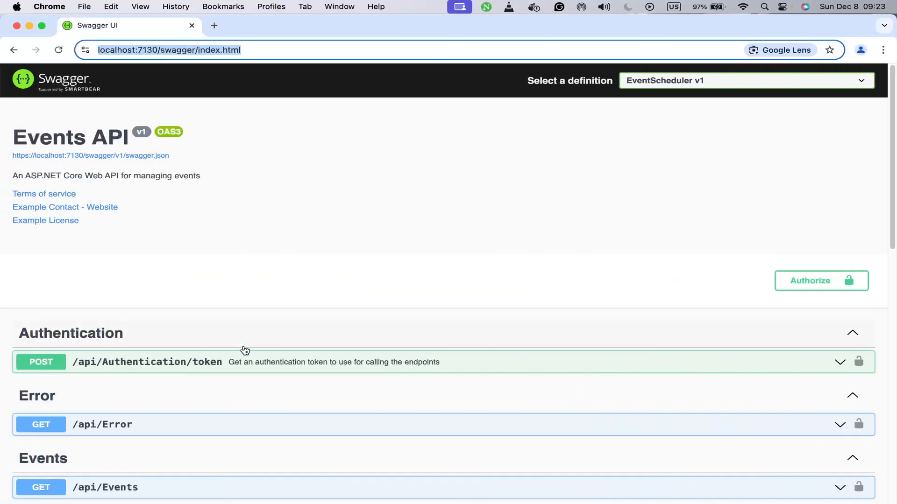
Step: Switch to the Swagger UI page in Chrome and examine the POST /api/Events endpoint and its request body
{"action": "scroll", "coordinate": [245, 351], "scroll_direction": "down", "scroll_amount": 6}
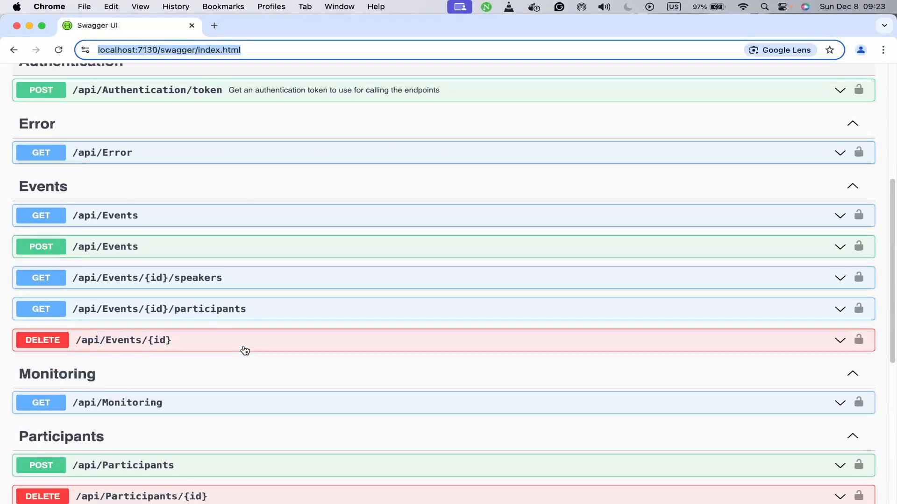
{"action": "scroll", "coordinate": [243, 350], "scroll_direction": "up", "scroll_amount": 2}
{"action": "left_click", "coordinate": [192, 237]}
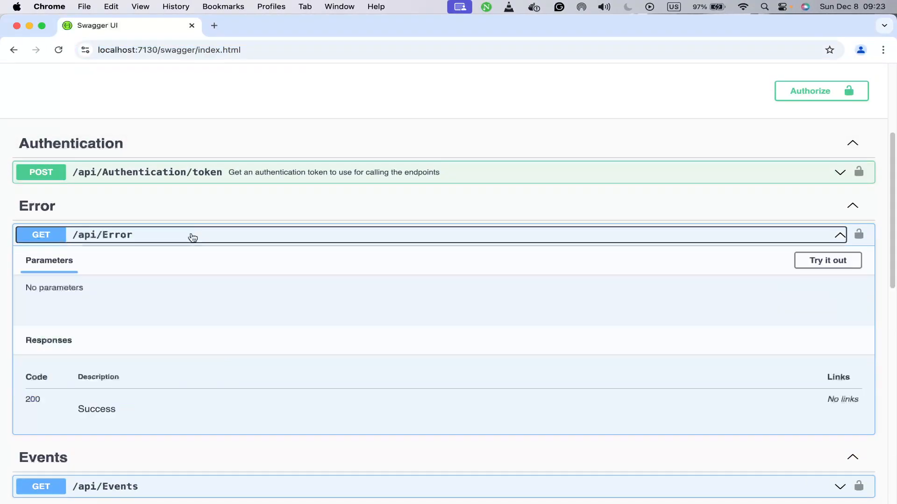
{"action": "left_click", "coordinate": [193, 236]}
{"action": "scroll", "coordinate": [190, 248], "scroll_direction": "up", "scroll_amount": 1}
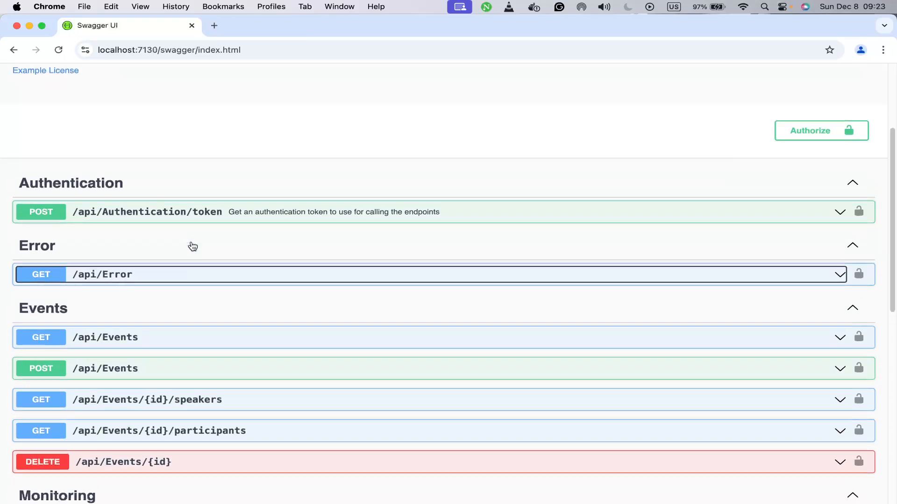
{"action": "scroll", "coordinate": [191, 250], "scroll_direction": "down", "scroll_amount": 7}
{"action": "scroll", "coordinate": [192, 252], "scroll_direction": "up", "scroll_amount": 2}
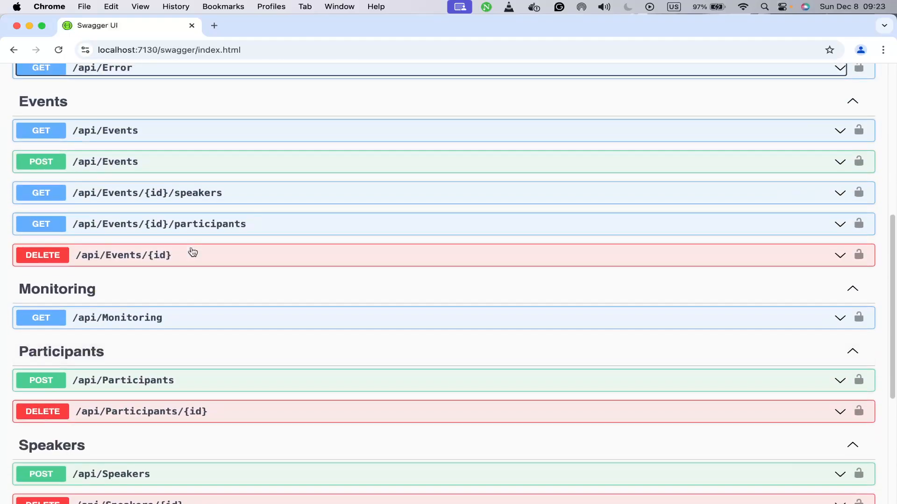
{"action": "left_click", "coordinate": [164, 174]}
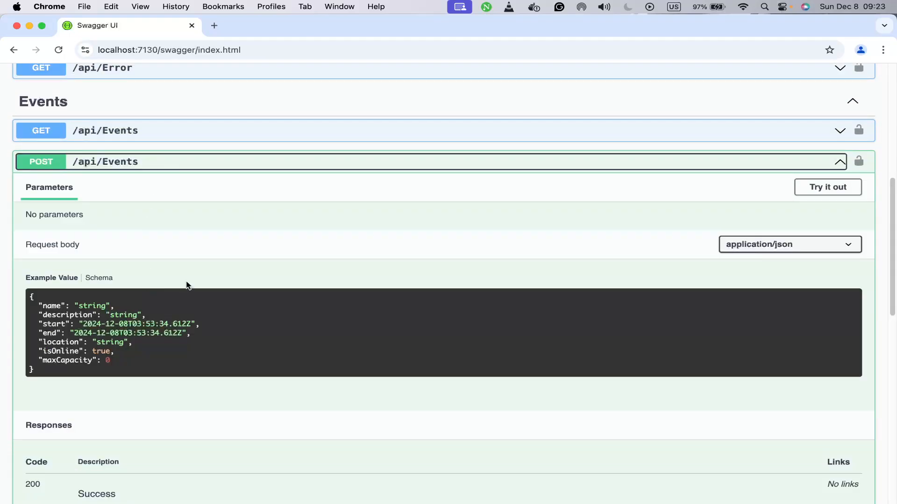
{"action": "left_click", "coordinate": [821, 190]}
Step: Switch back to Postman and save the original GetAllEvents request
{"action": "key", "text": "ctrl+Right"}
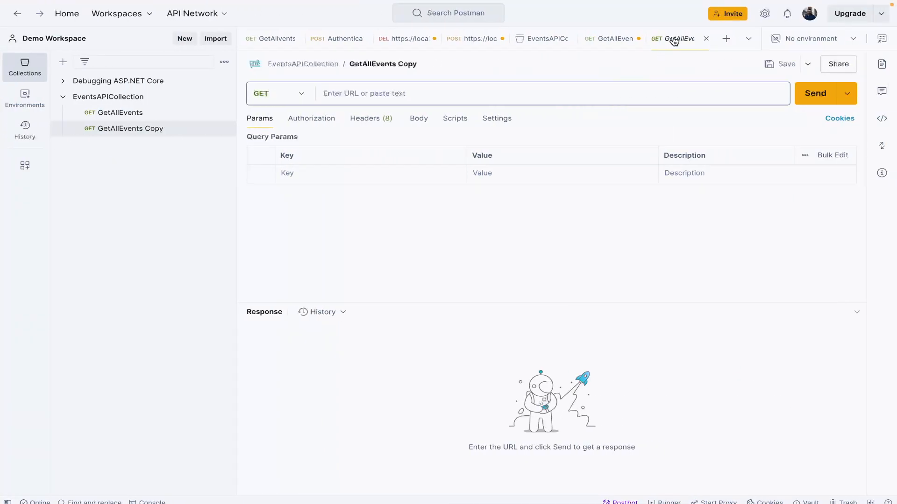
{"action": "left_click", "coordinate": [584, 40]}
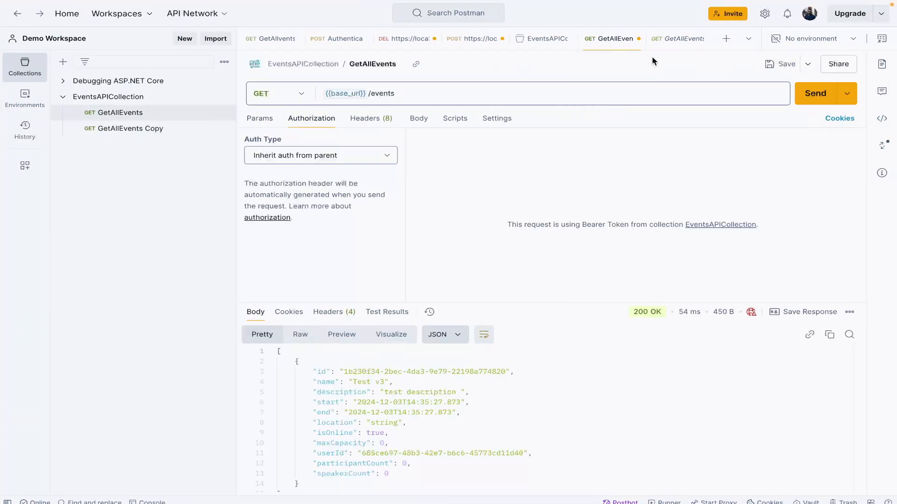
{"action": "left_click", "coordinate": [774, 64]}
{"action": "left_click", "coordinate": [472, 39]}
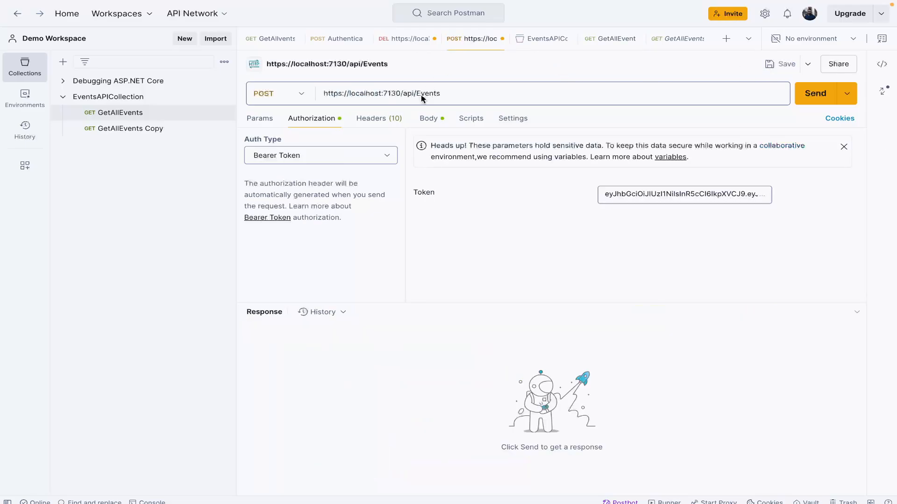
{"action": "left_click", "coordinate": [451, 97]}
{"action": "key", "text": "ctrl+a"}
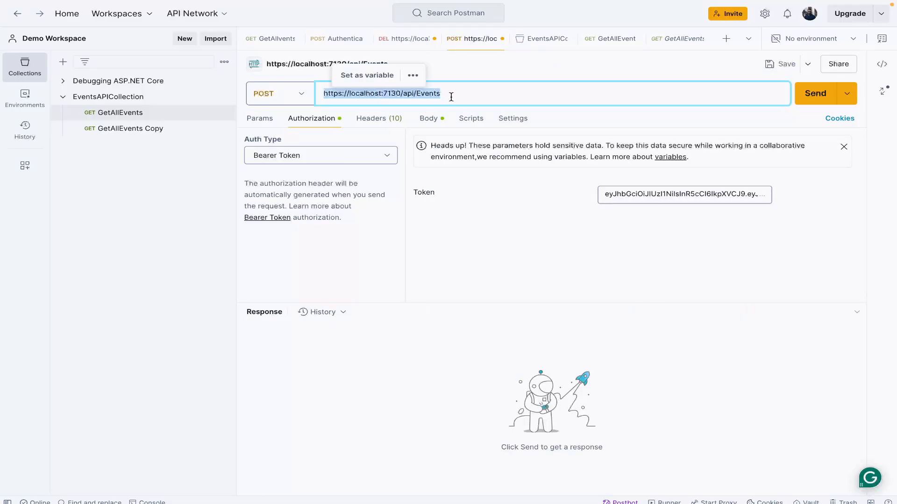
{"action": "left_click", "coordinate": [290, 45]}
{"action": "left_click", "coordinate": [289, 46]}
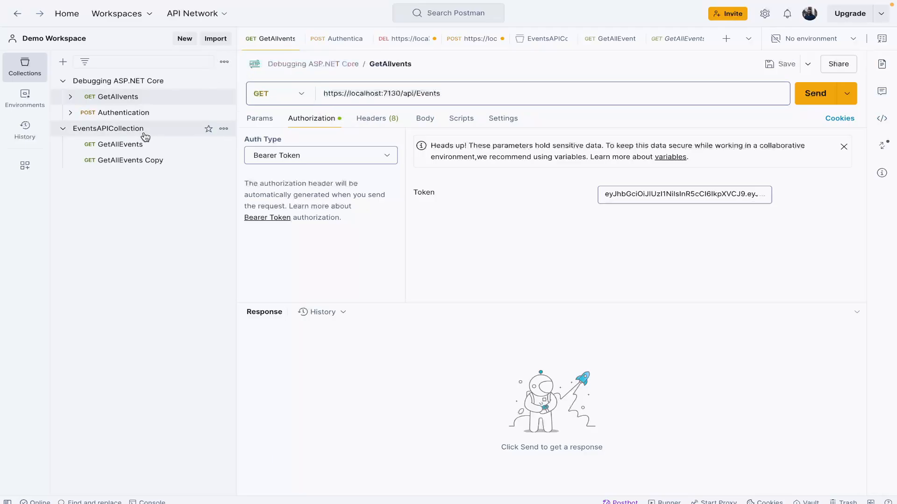
Step: Set the URL of the GetAllEvents Copy request to {{base_url}}/Events
{"action": "left_click", "coordinate": [158, 161]}
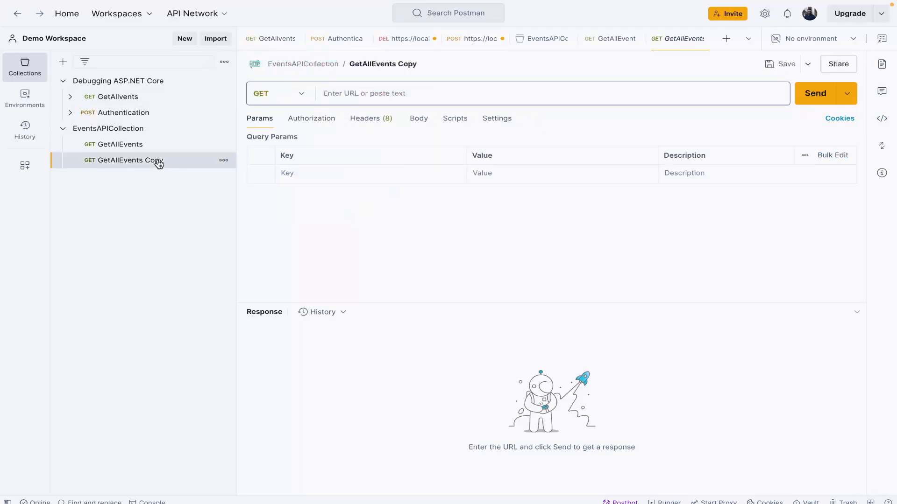
{"action": "left_click", "coordinate": [381, 91]}
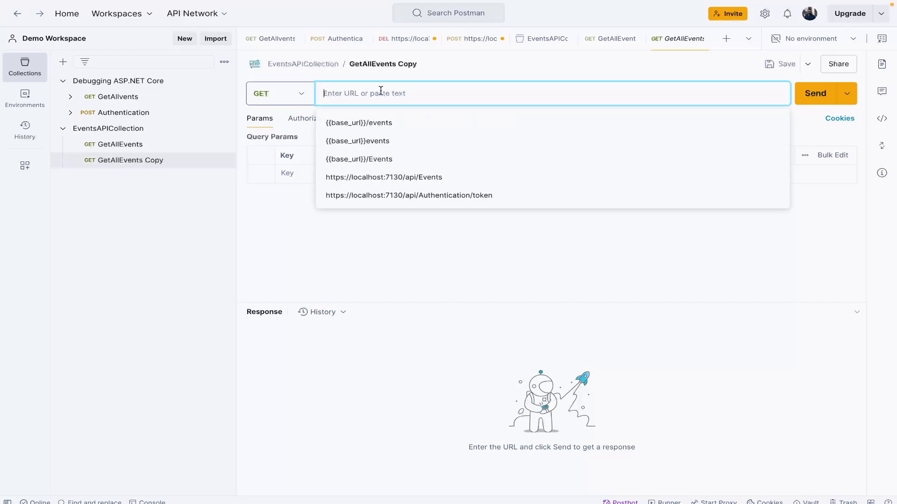
{"action": "key", "text": "ctrl+v"}
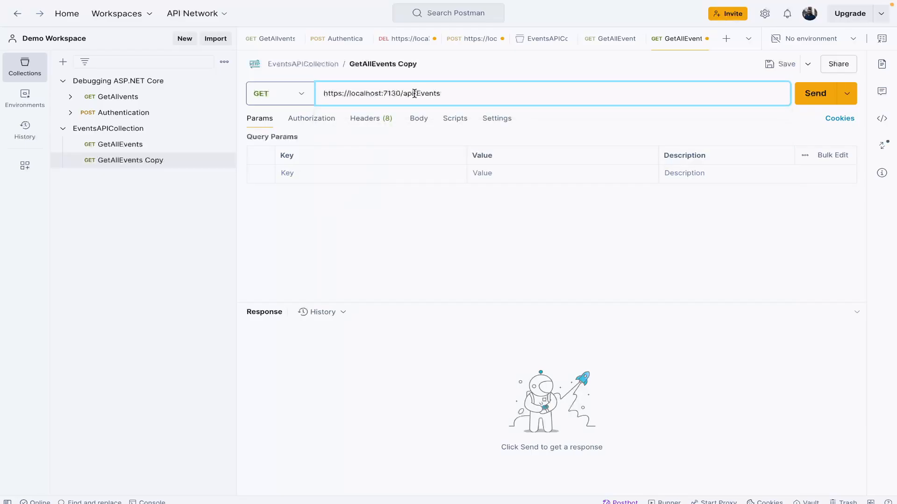
{"action": "left_click_drag", "start_coordinate": [415, 94], "coordinate": [311, 91]}
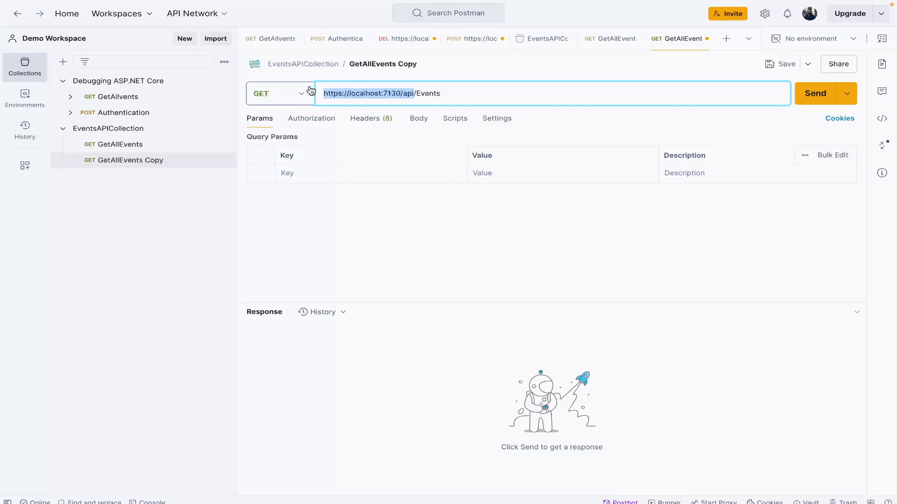
{"action": "key", "text": "BackSpace"}
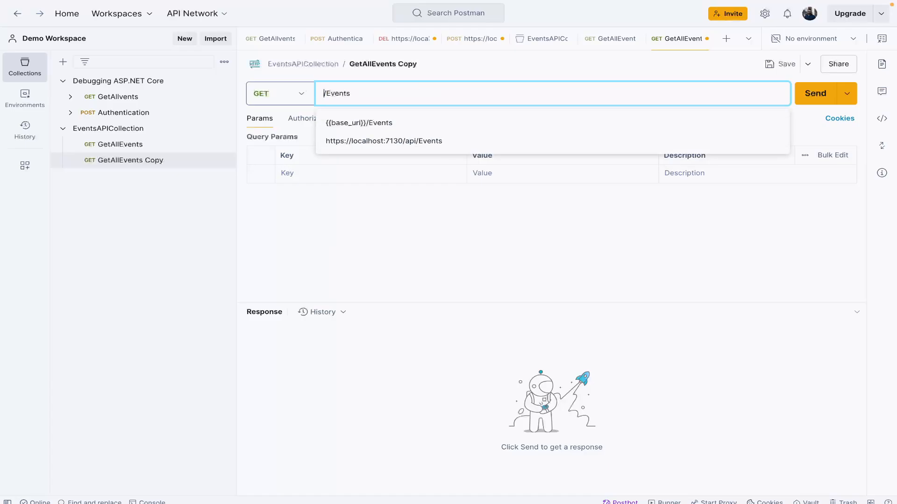
{"action": "key", "text": "Down"}
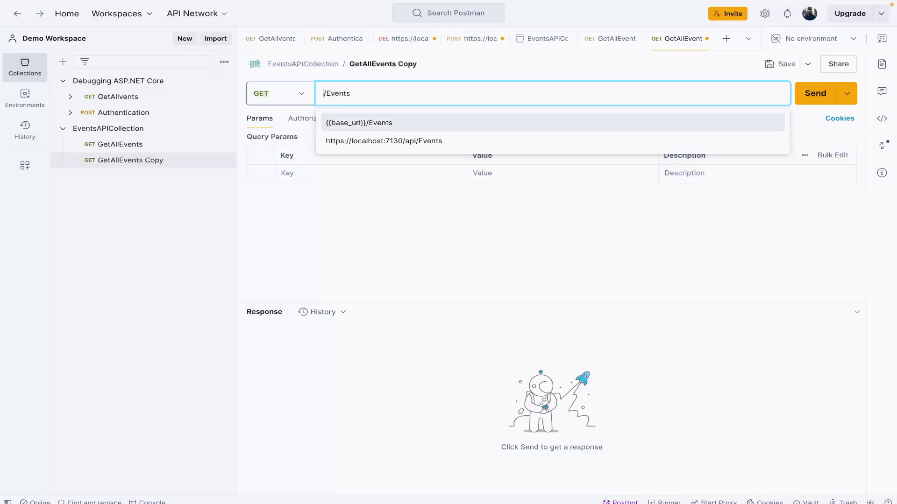
{"action": "key", "text": "Return"}
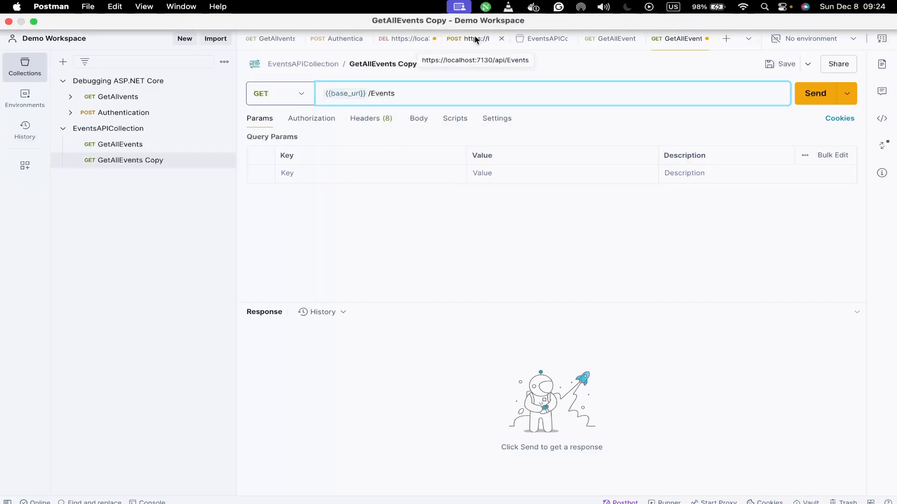
Step: Change the method of the GetAllEvents Copy request to POST
{"action": "left_click", "coordinate": [299, 95]}
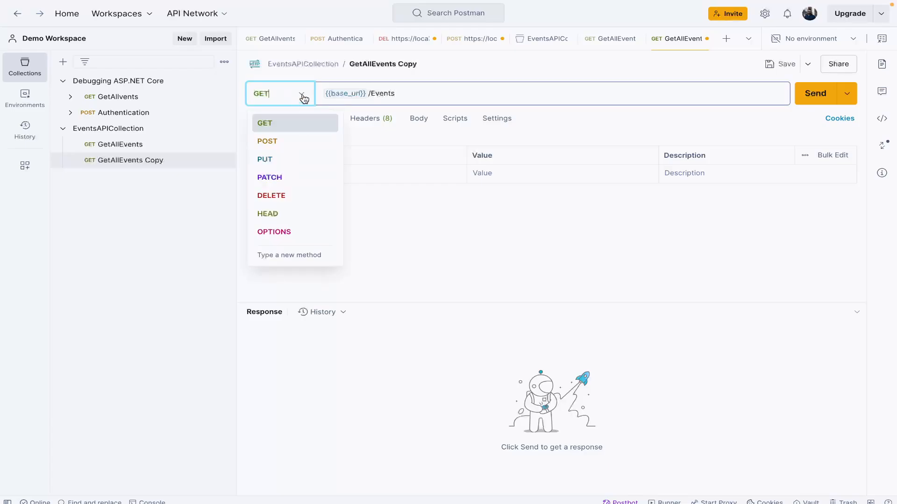
{"action": "left_click", "coordinate": [283, 141]}
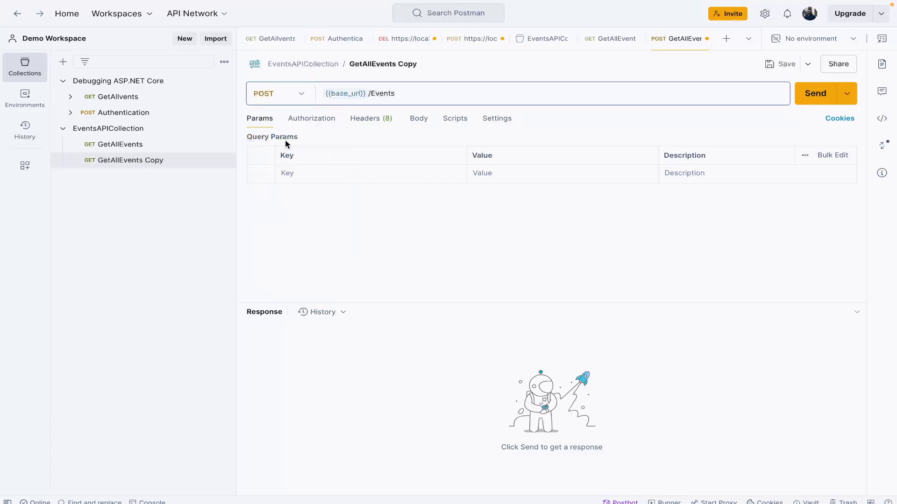
{"action": "left_click", "coordinate": [424, 92]}
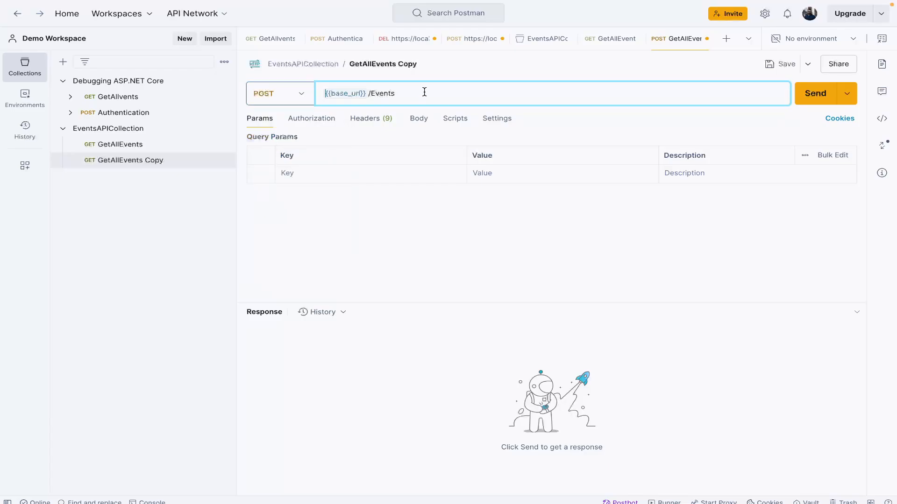
Step: Copy the entire raw JSON body of the unsaved POST request to the Events endpoint
{"action": "left_click", "coordinate": [448, 41]}
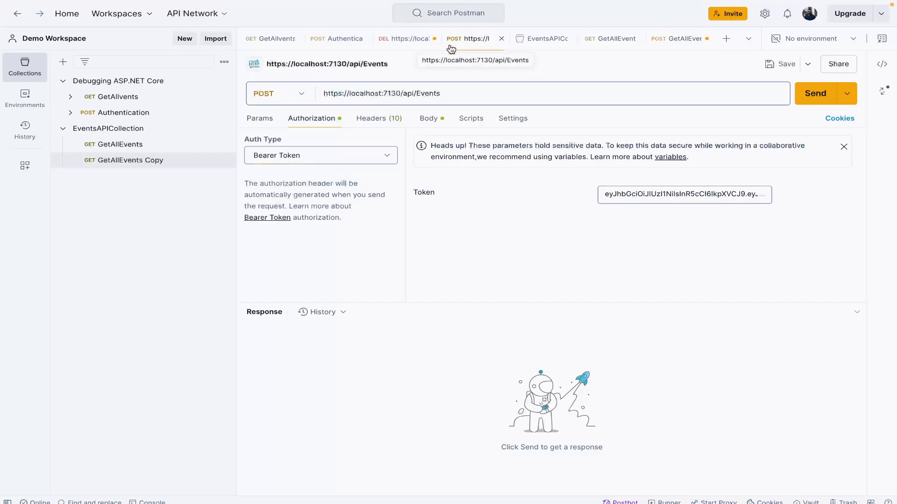
{"action": "left_click", "coordinate": [428, 122]}
{"action": "left_click", "coordinate": [379, 239]}
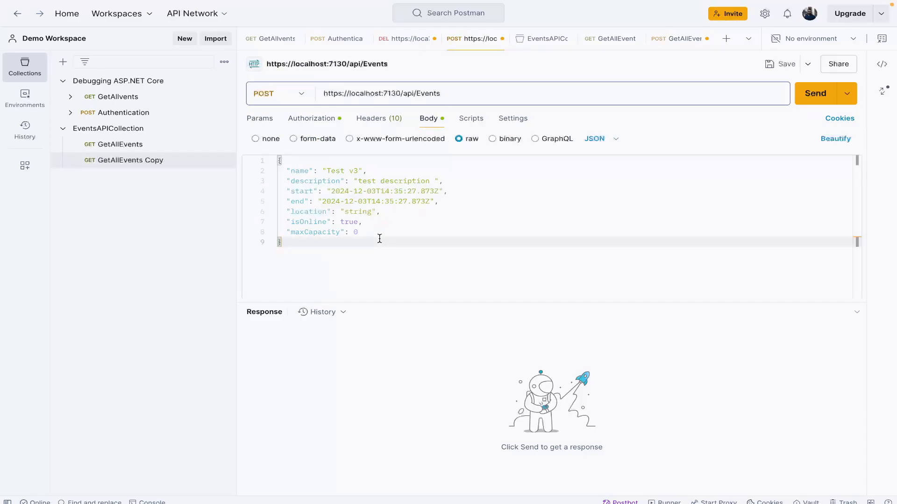
{"action": "key", "text": "ctrl+a"}
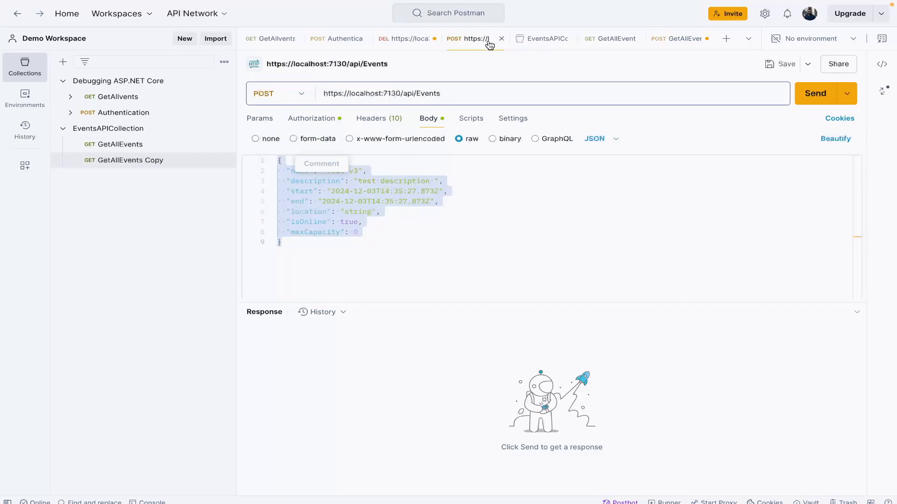
Step: Close the unsaved POST and DELETE Events requests, discarding their changes
{"action": "left_click", "coordinate": [503, 40]}
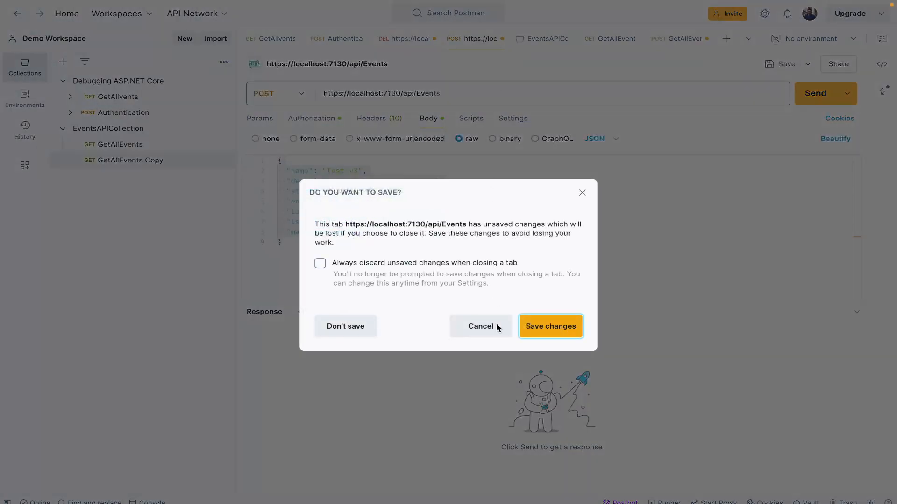
{"action": "left_click", "coordinate": [338, 327]}
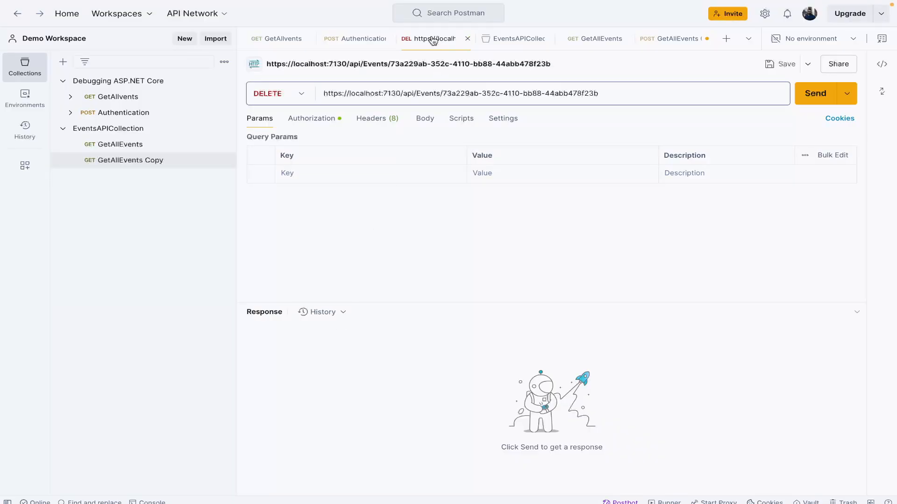
{"action": "left_click", "coordinate": [467, 39]}
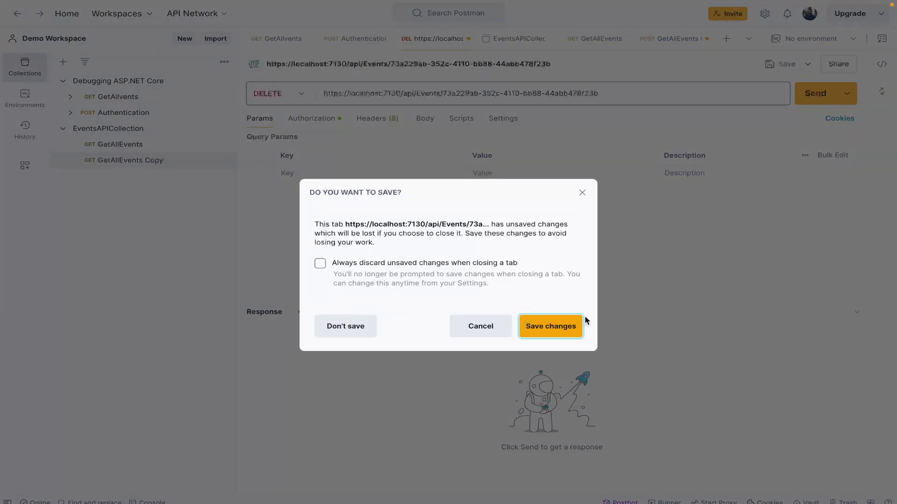
{"action": "left_click", "coordinate": [354, 338]}
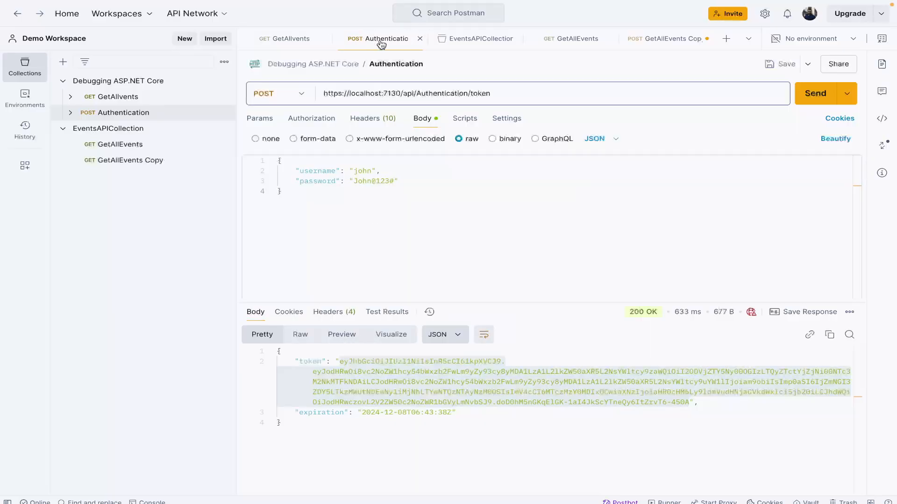
Step: Rename the GetAllEvents Copy request to SaveEvent
{"action": "left_click", "coordinate": [680, 43]}
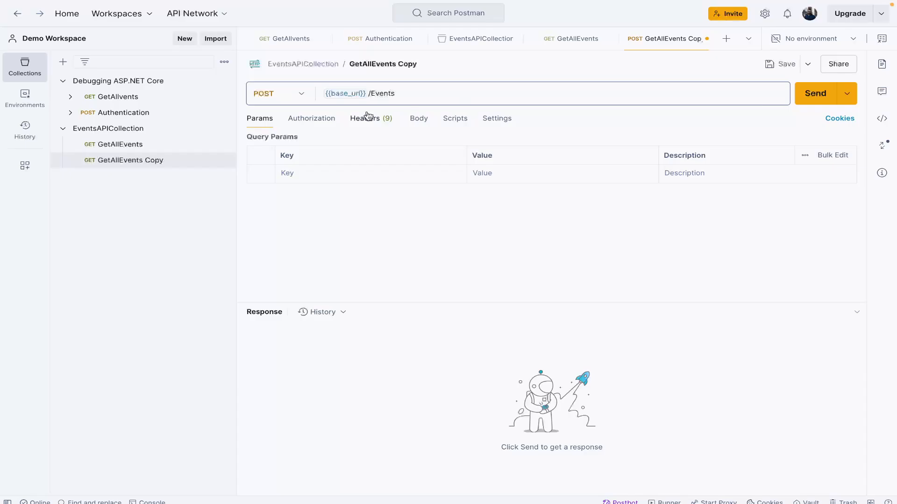
{"action": "left_click", "coordinate": [125, 164]}
{"action": "left_click", "coordinate": [388, 63]}
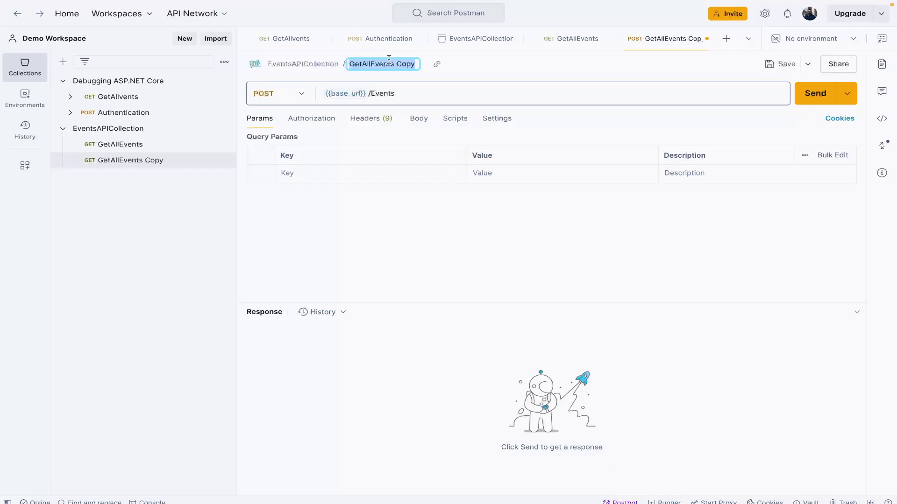
{"action": "type", "text": "SaveEvent"}
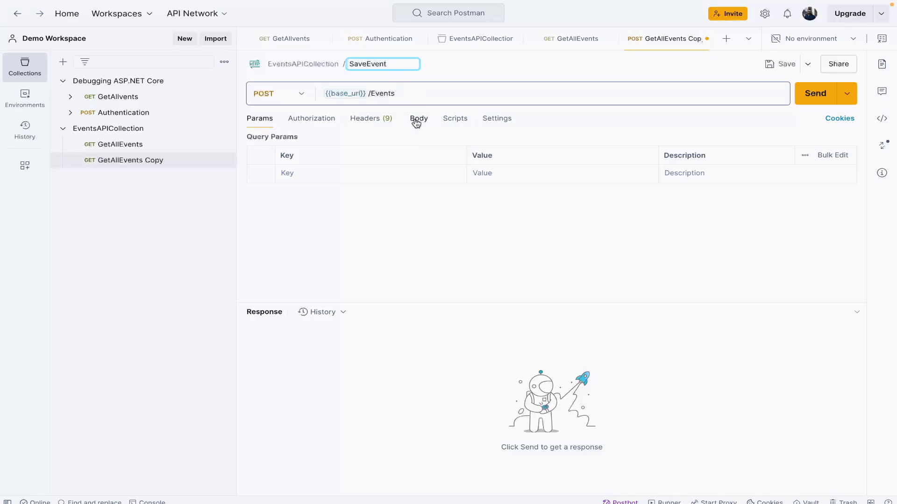
Step: Set the SaveEvent request's body to raw JSON and paste in the copied event body
{"action": "left_click", "coordinate": [305, 119]}
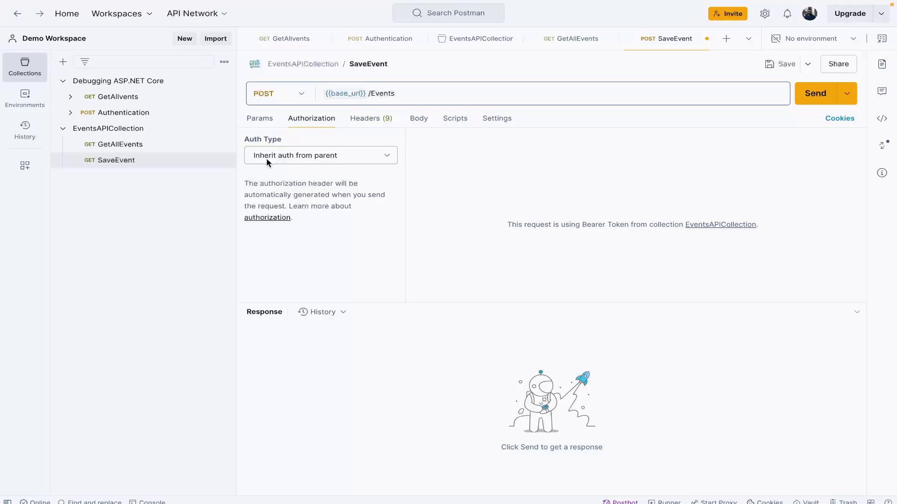
{"action": "left_click", "coordinate": [380, 124]}
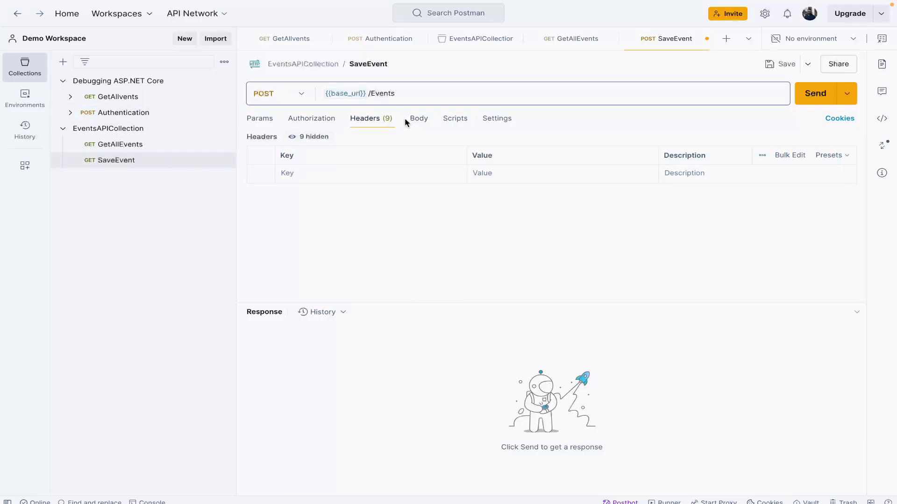
{"action": "left_click", "coordinate": [425, 123]}
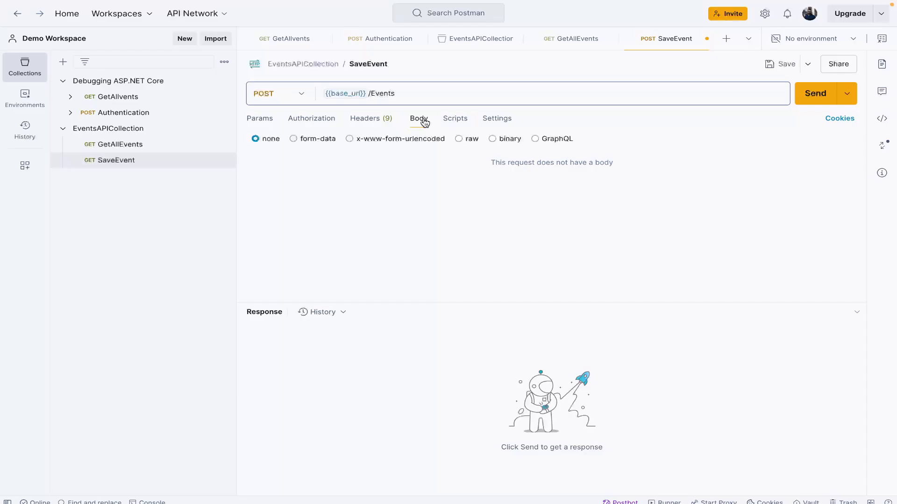
{"action": "left_click", "coordinate": [470, 139]}
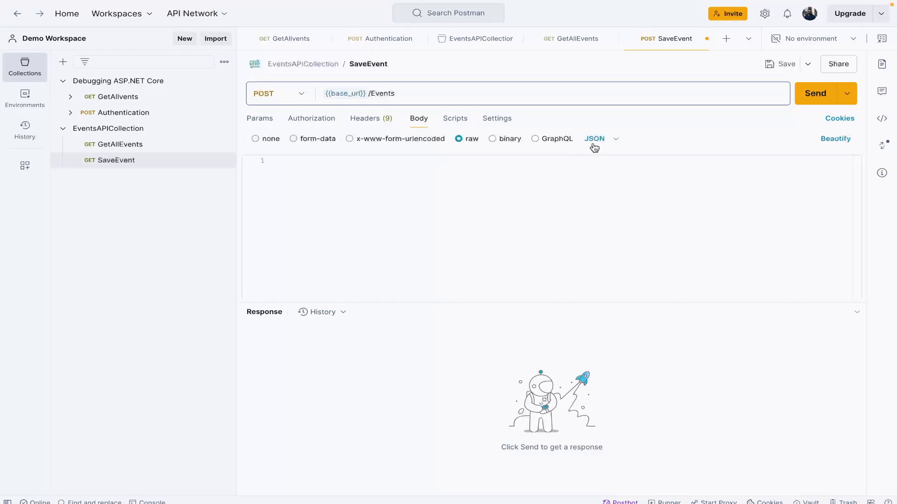
{"action": "left_click", "coordinate": [602, 143]}
{"action": "left_click", "coordinate": [423, 213]}
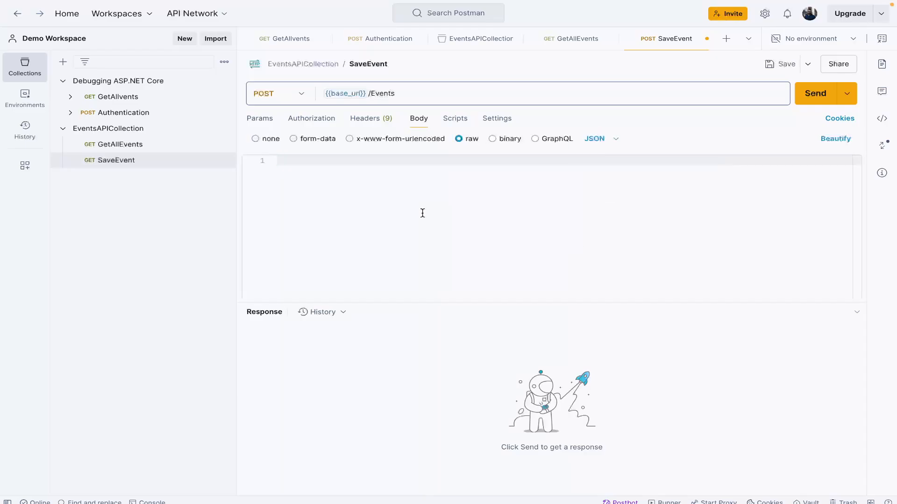
{"action": "type", "text": "{   \"name\": \"Test v1\",   \"description\": \"test description \",   \"start\": \"2024-12-03T14:35:27.873Z\",   \"end\": \"2024-12-03T14:35:27.873Z\",   \"location\": \"string\",   \"isOnline\": true,   \"maxCapacity\": 0 }"}
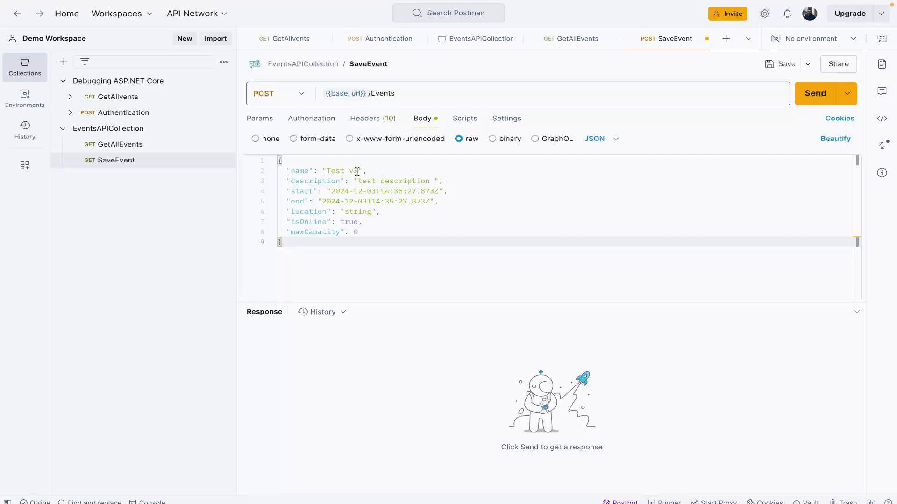
Step: In the SaveEvent JSON body, change the name to "My Event v3" and the description to "My Event description"
{"action": "double_click", "coordinate": [326, 171]}
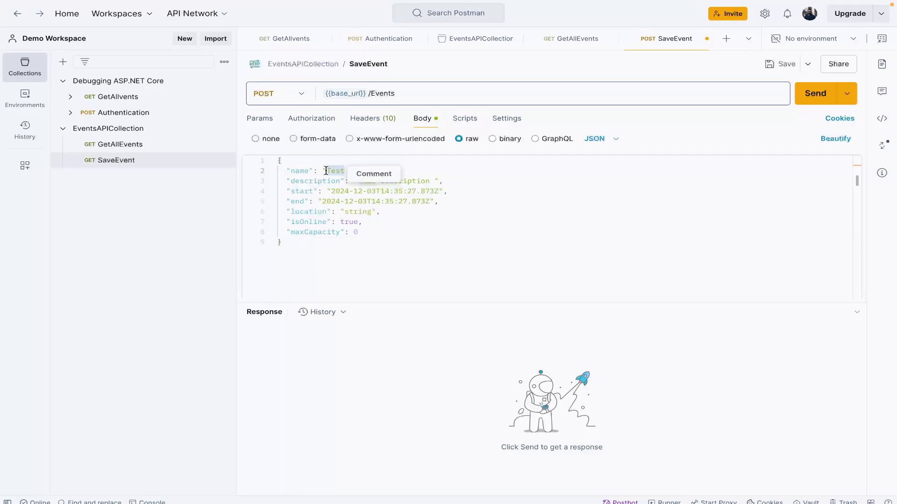
{"action": "type", "text": "My "}
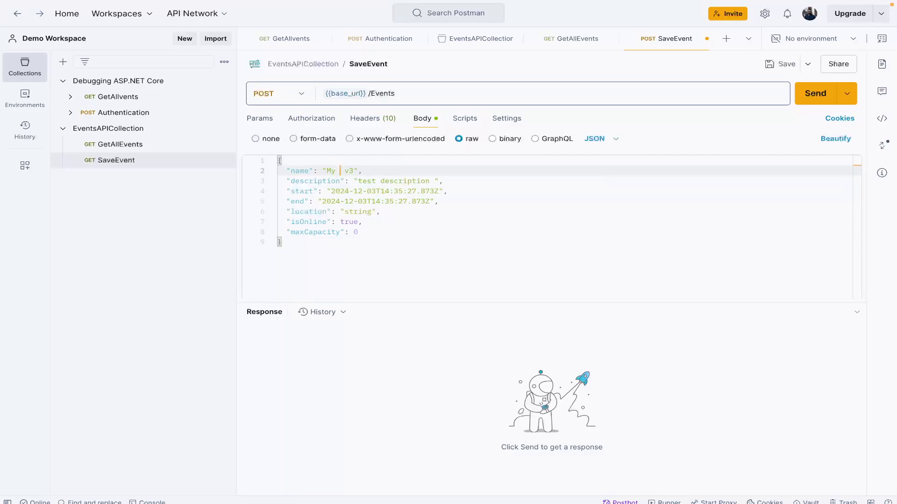
{"action": "type", "text": "e"}
{"action": "type", "text": "Event"}
{"action": "double_click", "coordinate": [367, 181]}
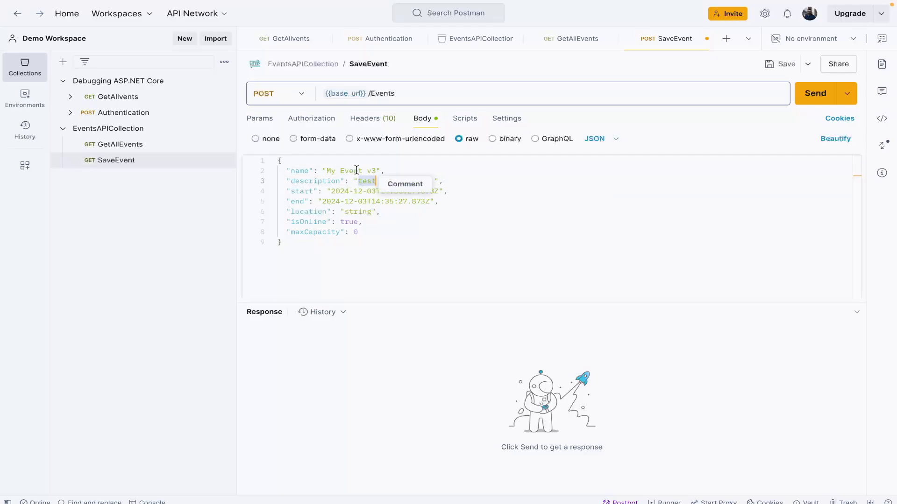
{"action": "left_click_drag", "start_coordinate": [363, 171], "coordinate": [323, 172]}
{"action": "key", "text": "ctrl+c"}
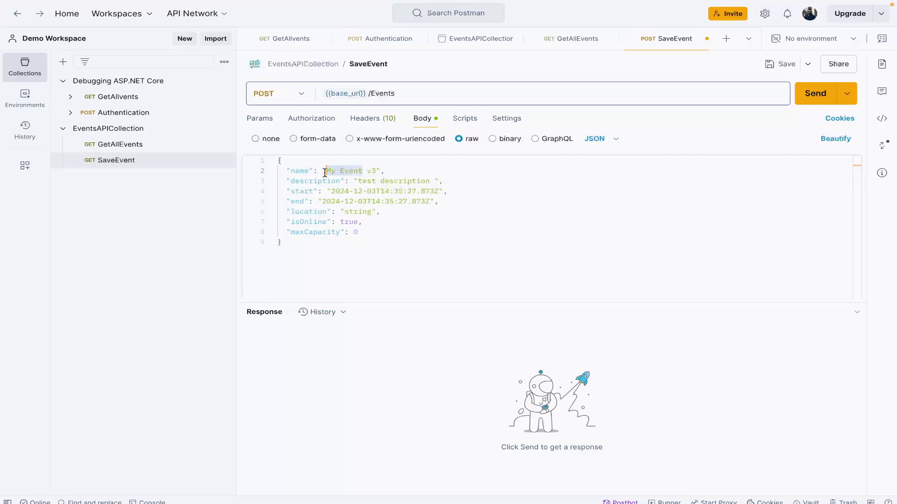
{"action": "left_click", "coordinate": [364, 181]}
{"action": "double_click", "coordinate": [364, 180]}
{"action": "key", "text": "ctrl+v"}
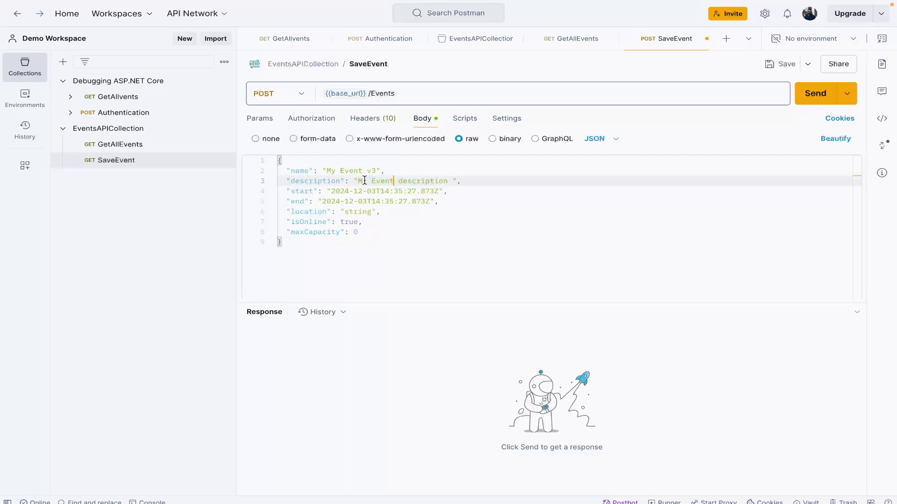
{"action": "left_click", "coordinate": [436, 219]}
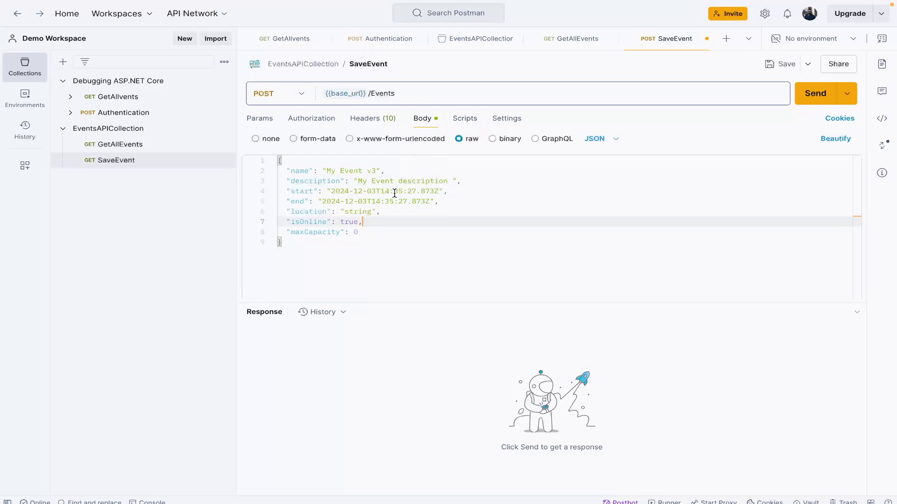
Step: Send the SaveEvent request with its JSON body and save the request in the collection
{"action": "left_click", "coordinate": [463, 120]}
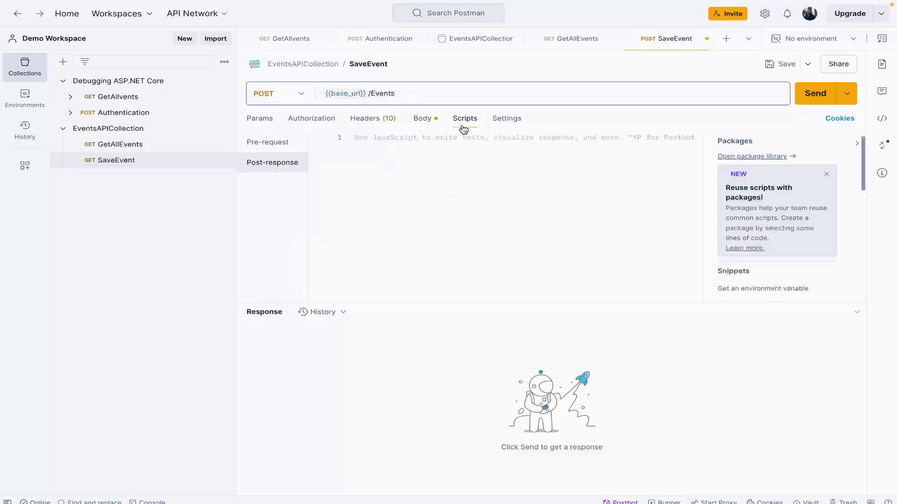
{"action": "left_click", "coordinate": [509, 120]}
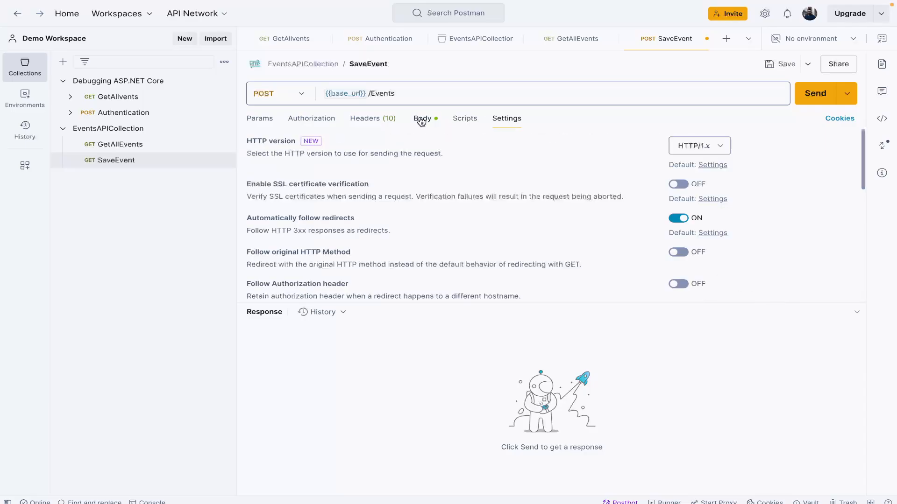
{"action": "left_click", "coordinate": [421, 120]}
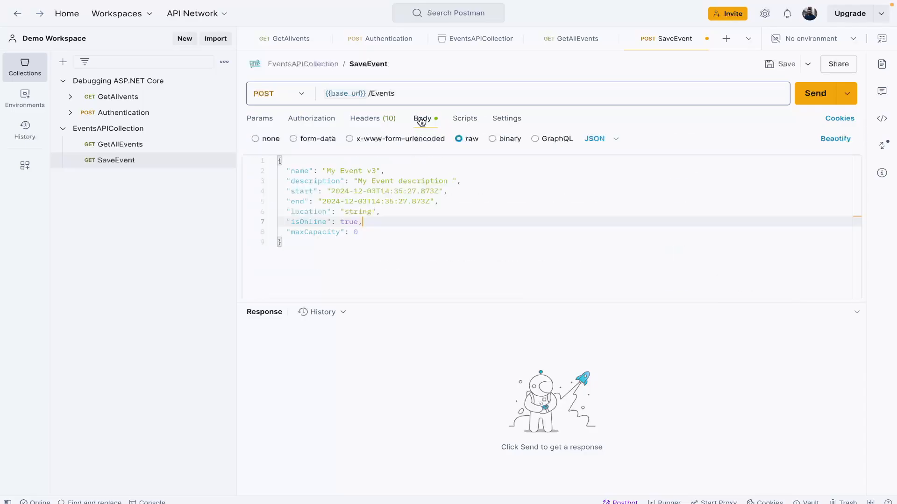
{"action": "left_click", "coordinate": [825, 99]}
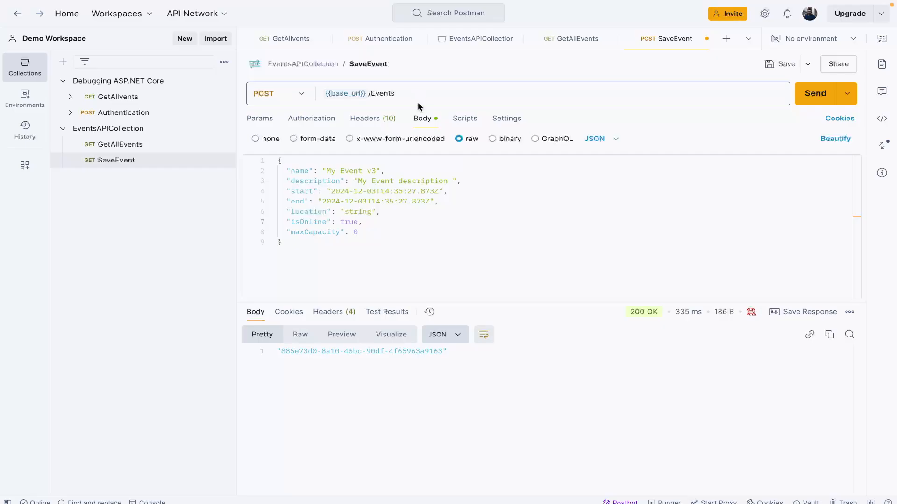
{"action": "left_click", "coordinate": [784, 64]}
{"action": "left_click", "coordinate": [328, 128]}
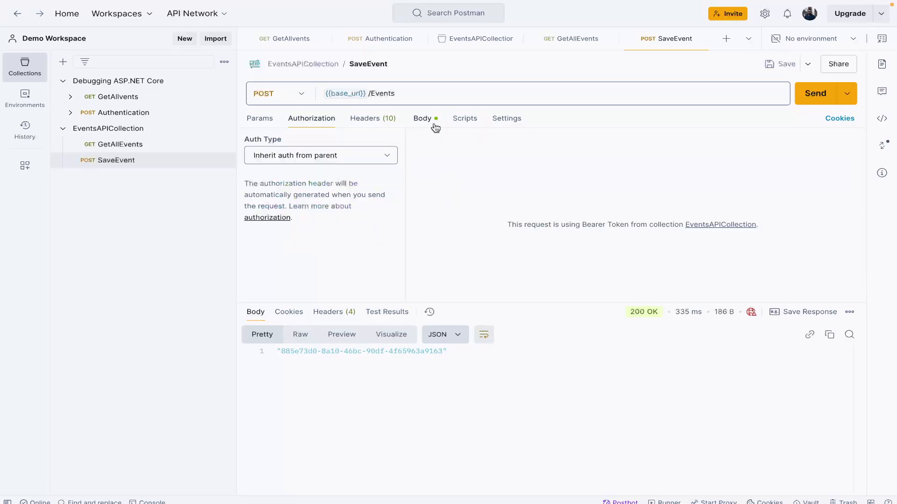
Step: Add post-response test snippets to EventsAPICollection for response time less than 200ms and status code 200, and save the collection
{"action": "left_click", "coordinate": [194, 127]}
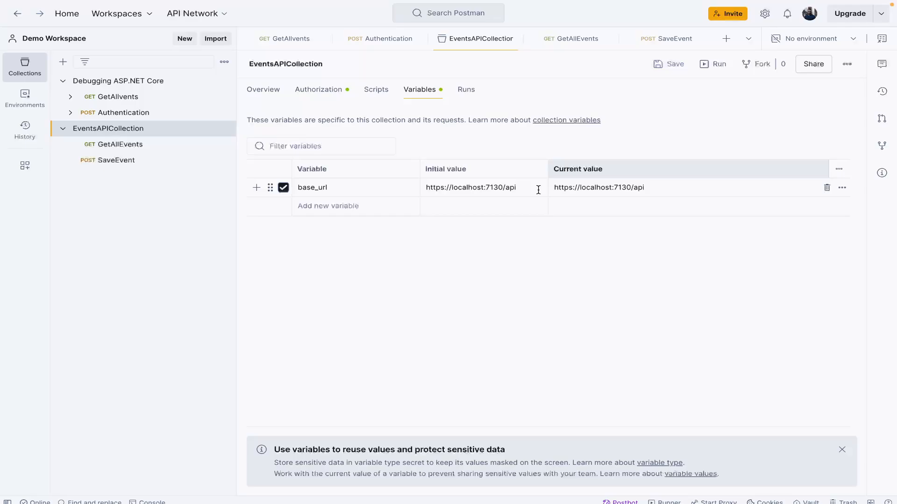
{"action": "left_click", "coordinate": [157, 144]}
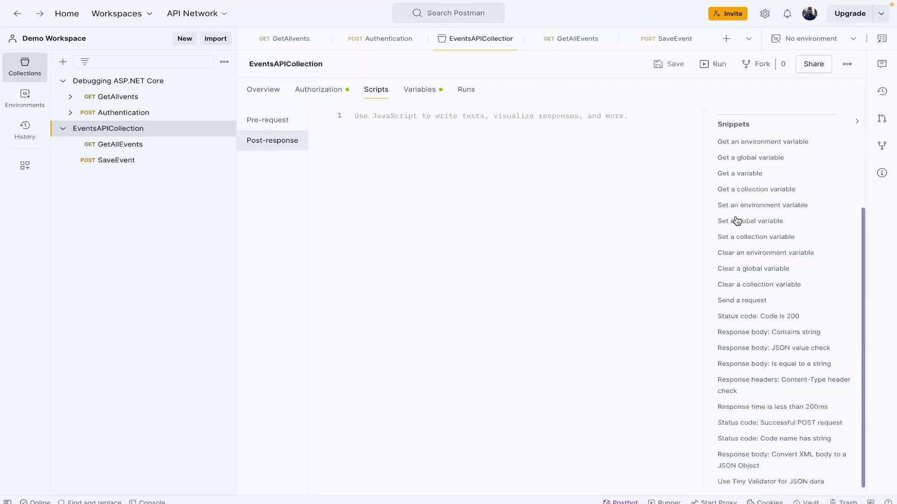
{"action": "left_click", "coordinate": [759, 408]}
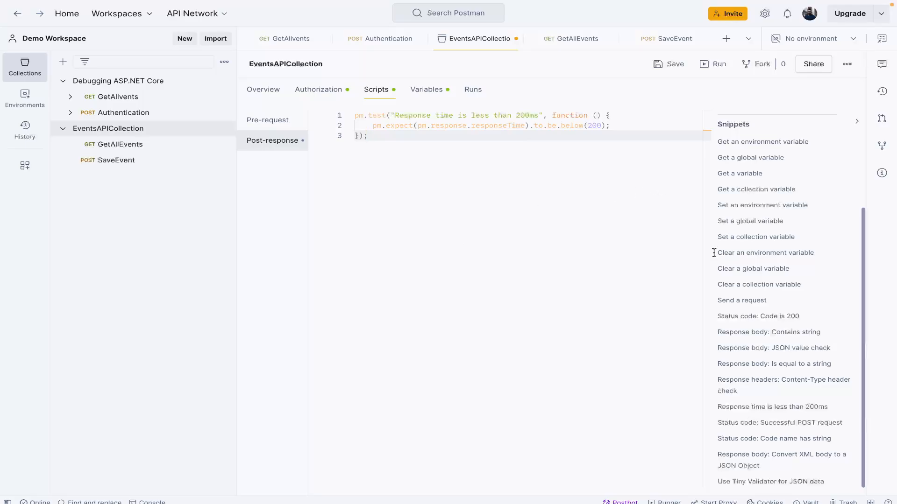
{"action": "left_click", "coordinate": [773, 317]}
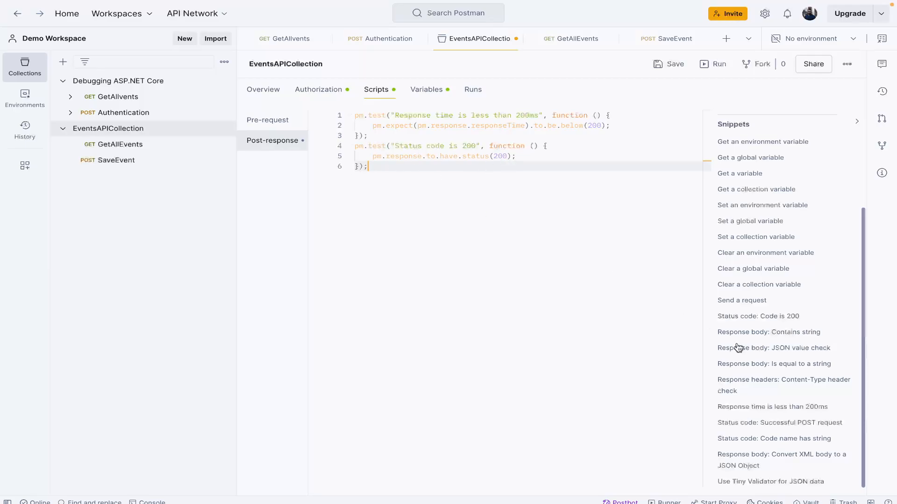
{"action": "left_click", "coordinate": [664, 64]}
Step: View the runs of EventsAPICollection and open its manual run configuration
{"action": "left_click", "coordinate": [476, 90]}
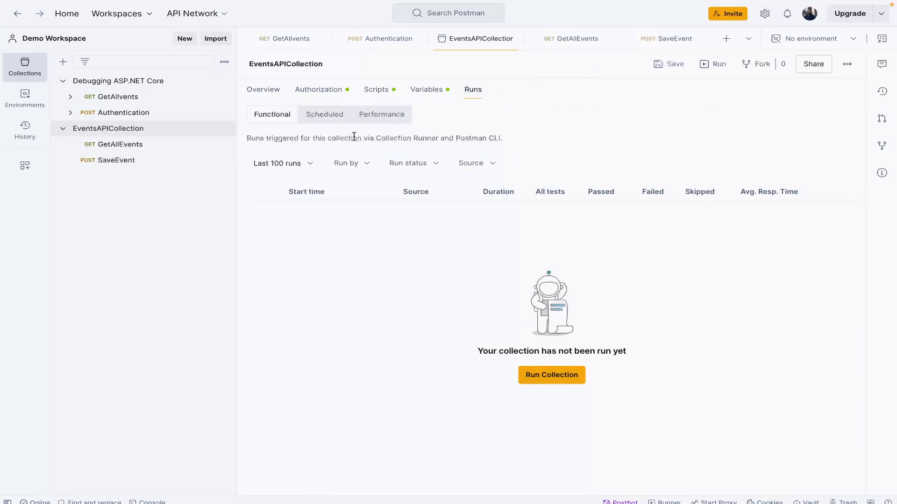
{"action": "left_click", "coordinate": [568, 380]}
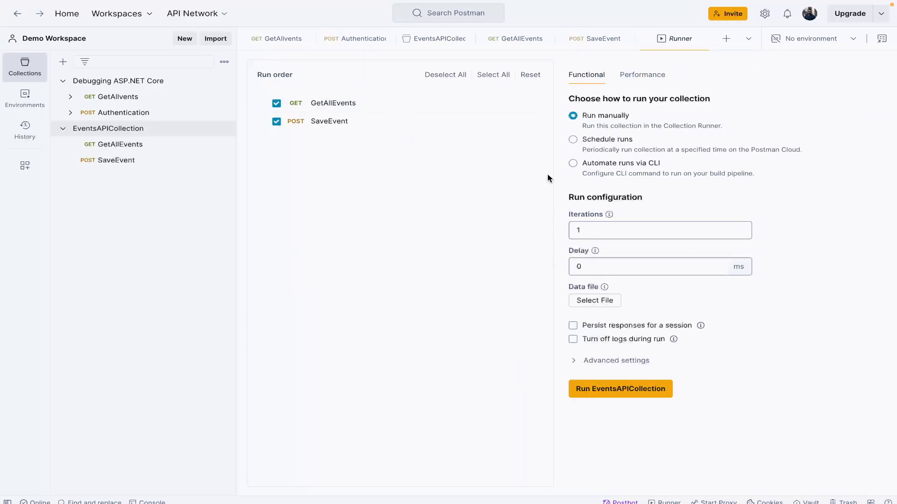
Step: Send the GetAllEvents request and review the post-response test scripts of EventsAPICollection
{"action": "left_click", "coordinate": [121, 147]}
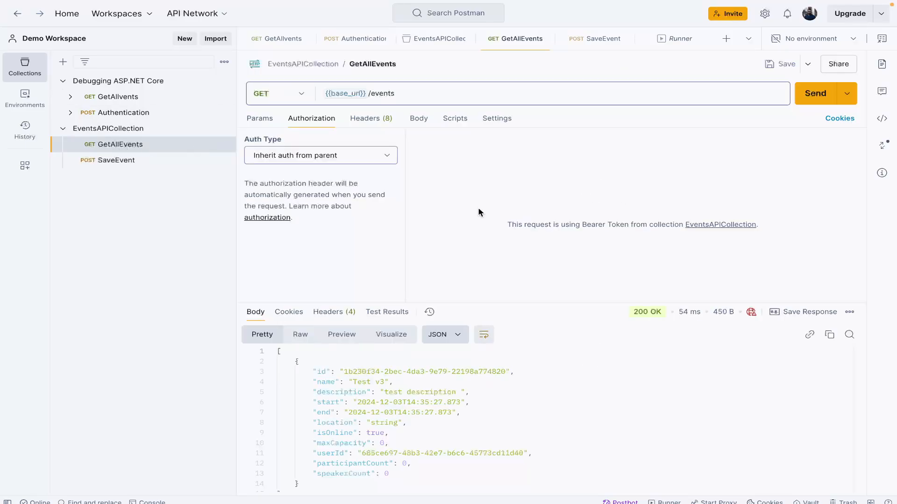
{"action": "left_click", "coordinate": [820, 97]}
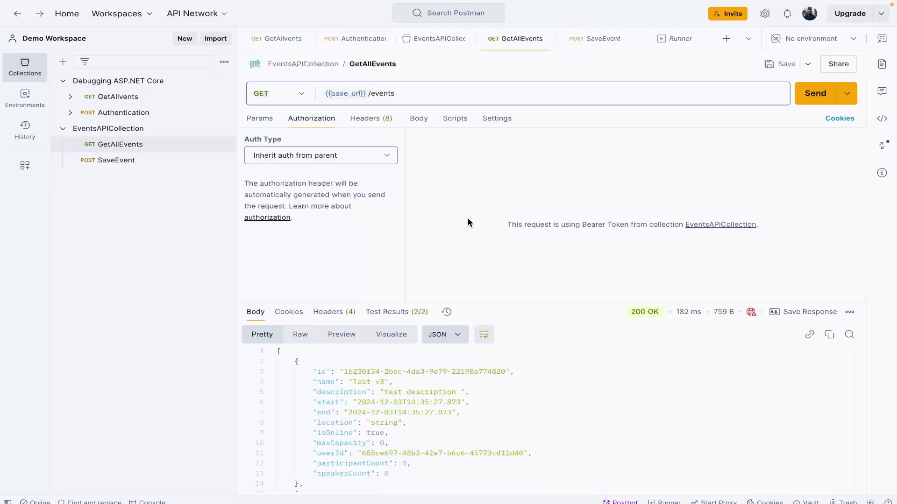
{"action": "left_click", "coordinate": [140, 128]}
{"action": "left_click", "coordinate": [391, 89]}
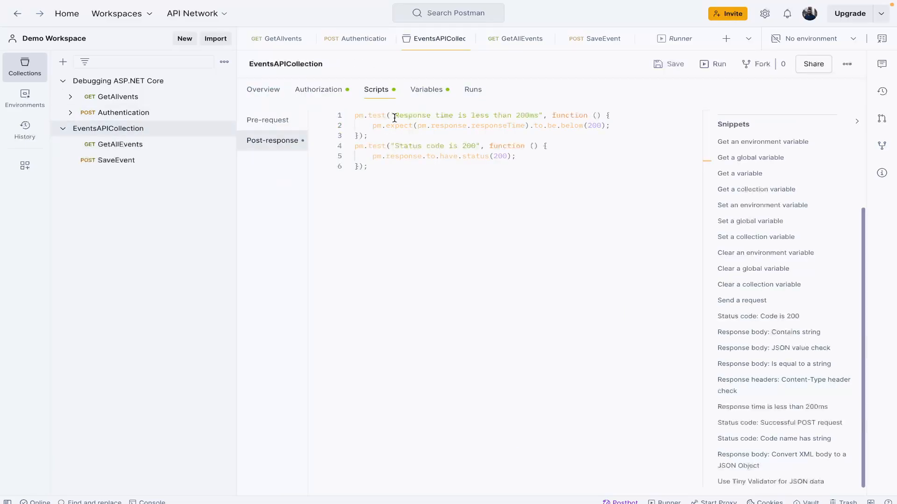
{"action": "left_click", "coordinate": [139, 146]}
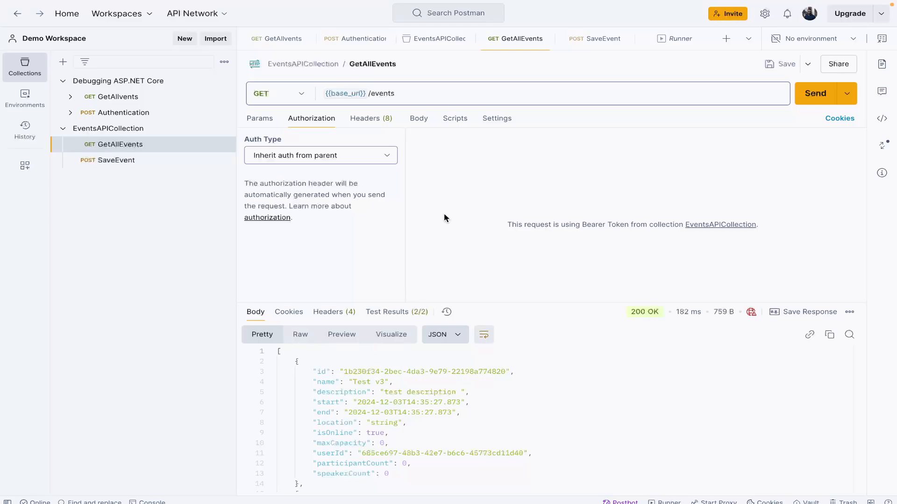
{"action": "left_click", "coordinate": [164, 132]}
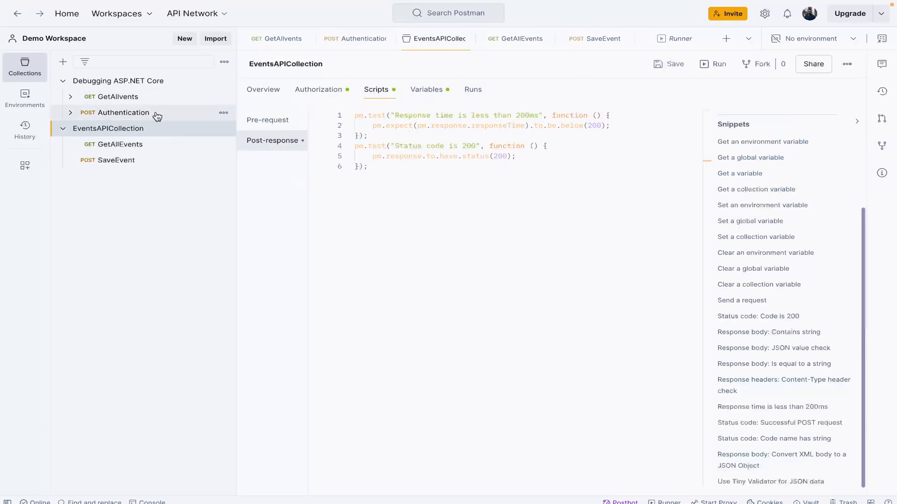
Step: Send the GetAllEvents request again and examine the cookies, headers and test results of its response
{"action": "left_click", "coordinate": [136, 148]}
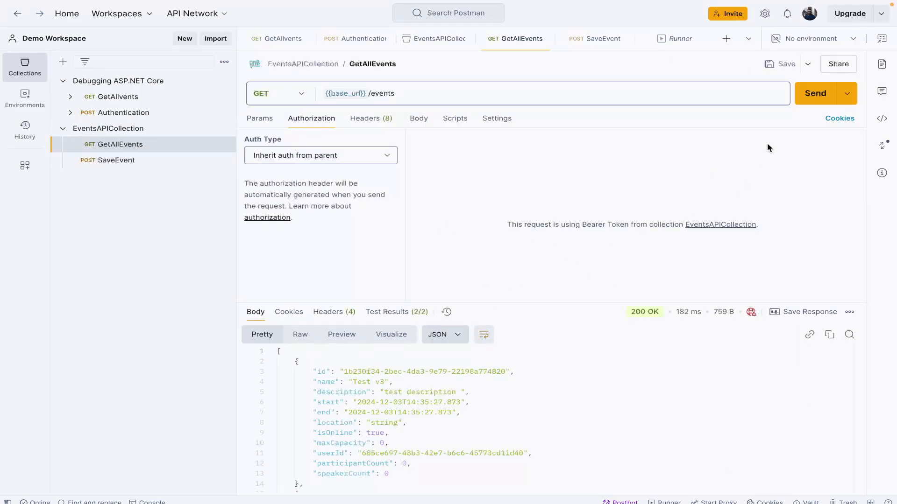
{"action": "left_click", "coordinate": [813, 87]}
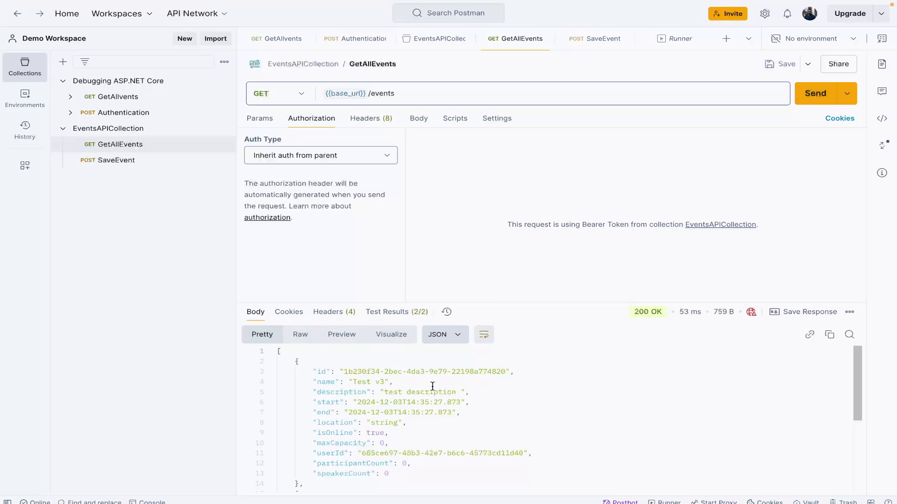
{"action": "left_click", "coordinate": [295, 313]}
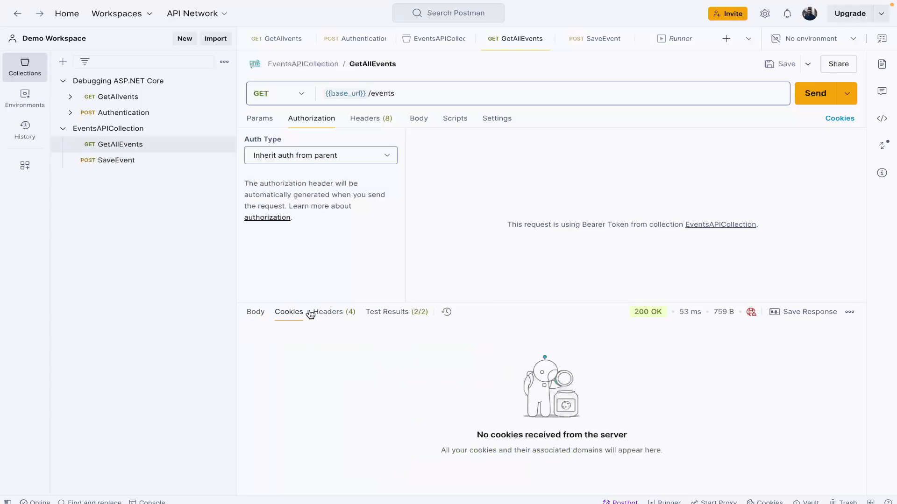
{"action": "left_click", "coordinate": [339, 312]}
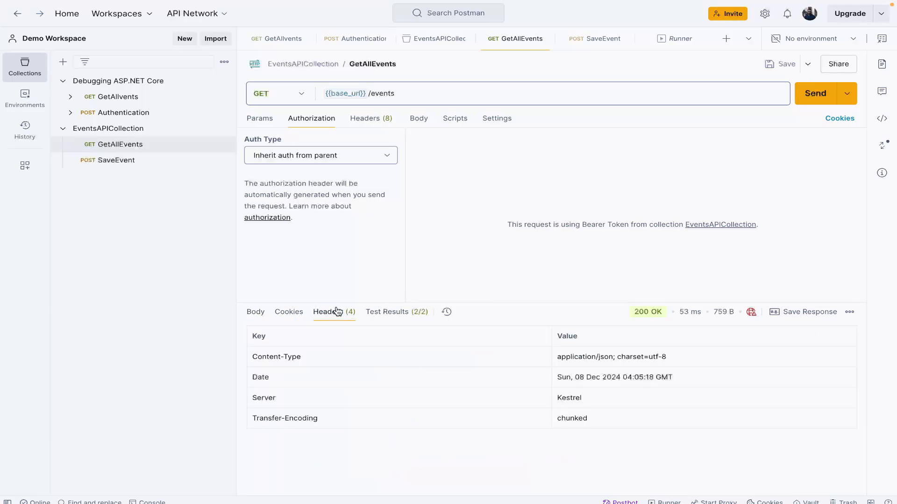
{"action": "left_click", "coordinate": [407, 316]}
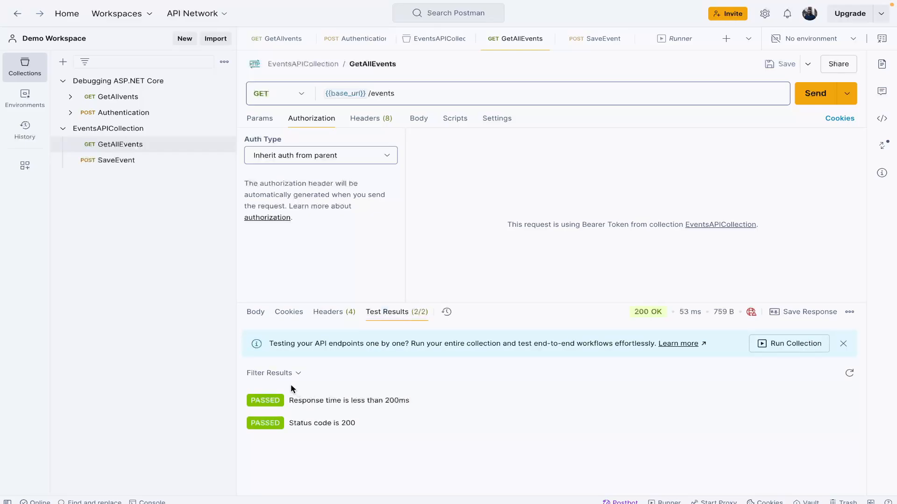
{"action": "left_click", "coordinate": [299, 374]}
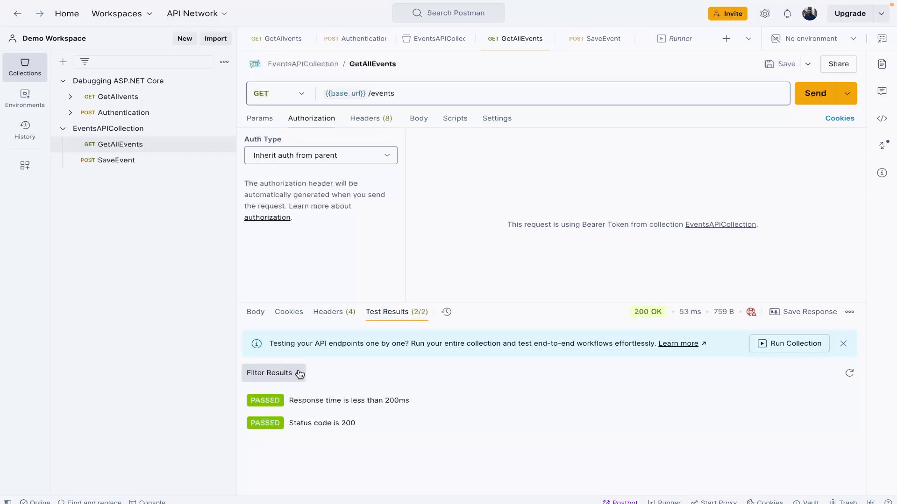
{"action": "left_click", "coordinate": [299, 373]}
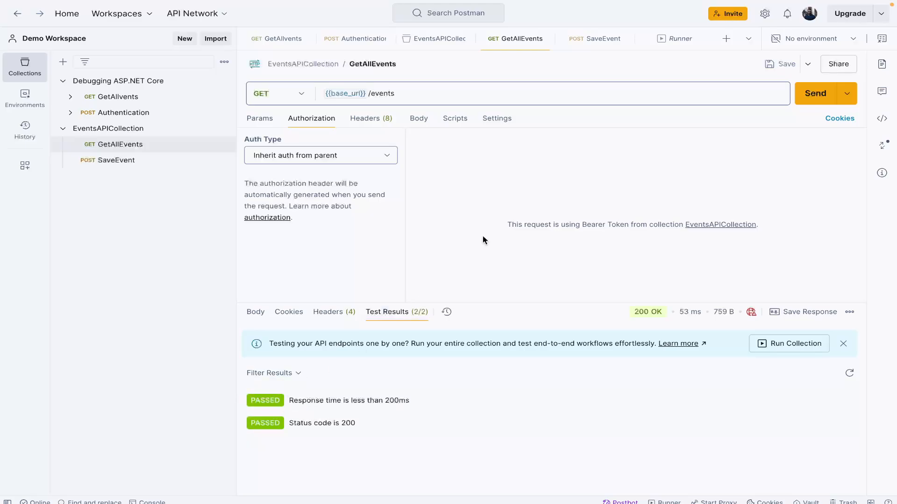
Step: Change the name of the response time test in EventsAPICollection's post-response script to "Response time is less than 20ms"
{"action": "mouse_move", "coordinate": [642, 314]}
{"action": "mouse_move", "coordinate": [693, 312]}
{"action": "left_click", "coordinate": [140, 131]}
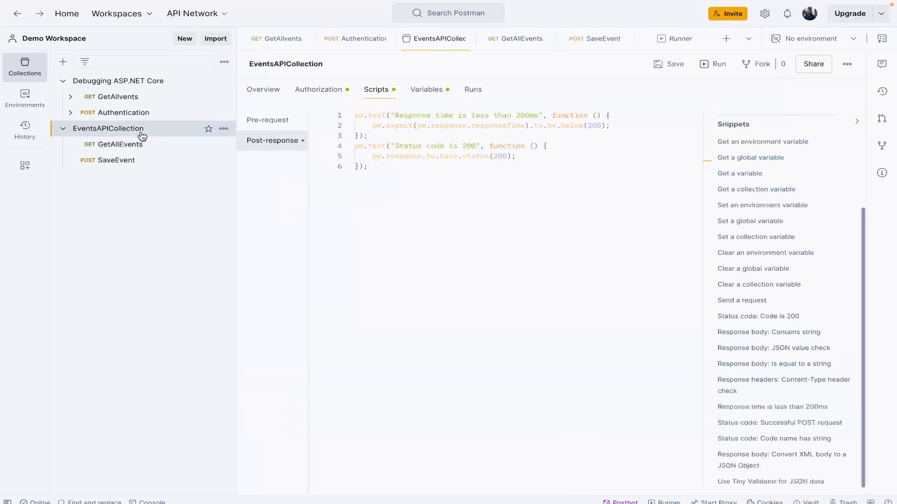
{"action": "left_click", "coordinate": [527, 116]}
{"action": "left_click", "coordinate": [540, 169]}
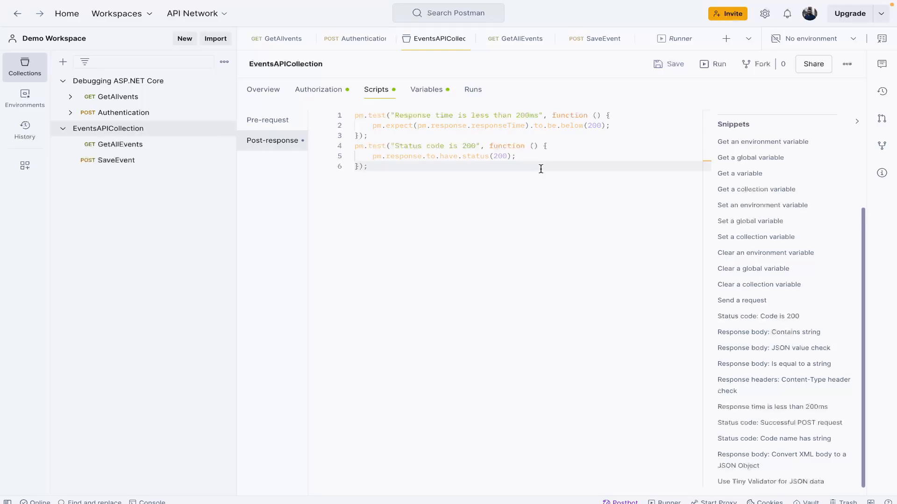
{"action": "left_click", "coordinate": [547, 115]}
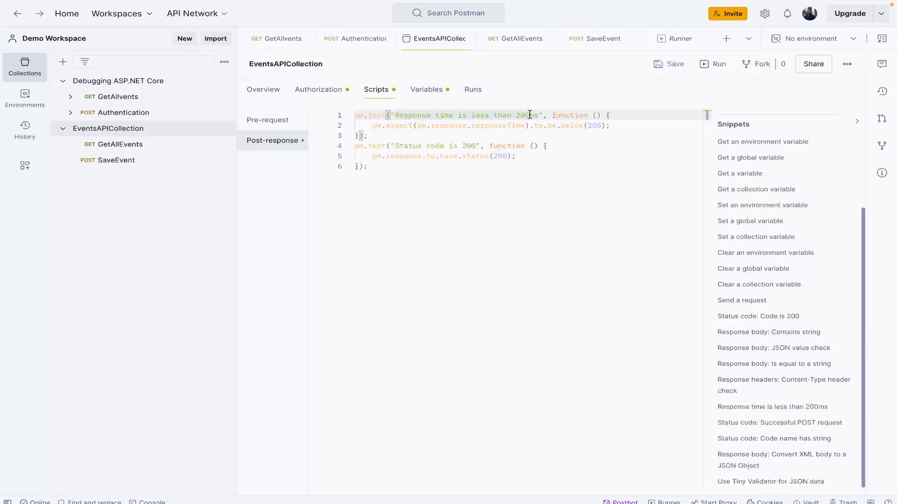
{"action": "left_click", "coordinate": [529, 115]}
{"action": "key", "text": "BackSpace"}
Step: Set the response time assertion's threshold to below 20 in the post-response script and save EventsAPICollection
{"action": "left_click", "coordinate": [595, 130]}
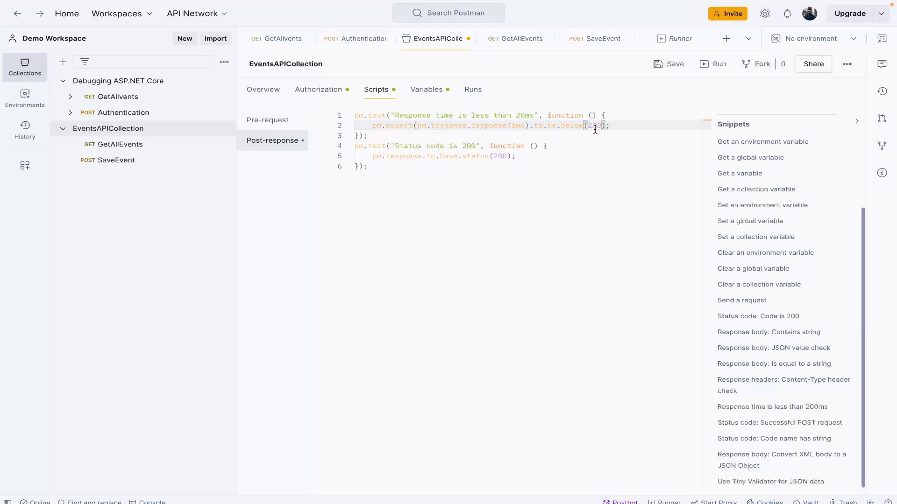
{"action": "key", "text": "BackSpace"}
{"action": "left_click", "coordinate": [536, 114]}
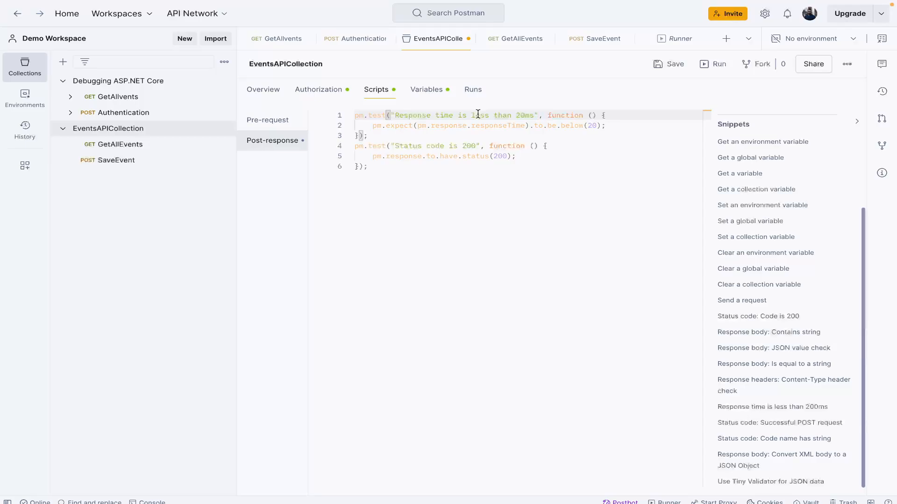
{"action": "left_click", "coordinate": [577, 135]}
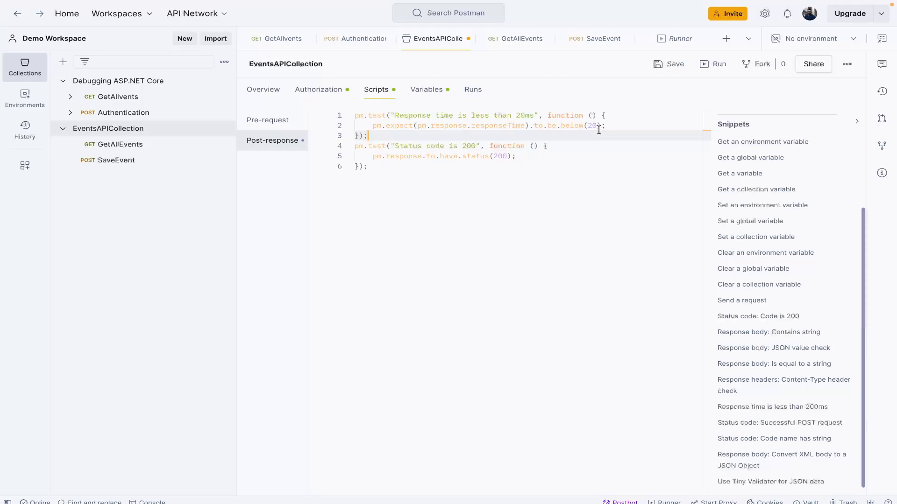
{"action": "left_click", "coordinate": [607, 165]}
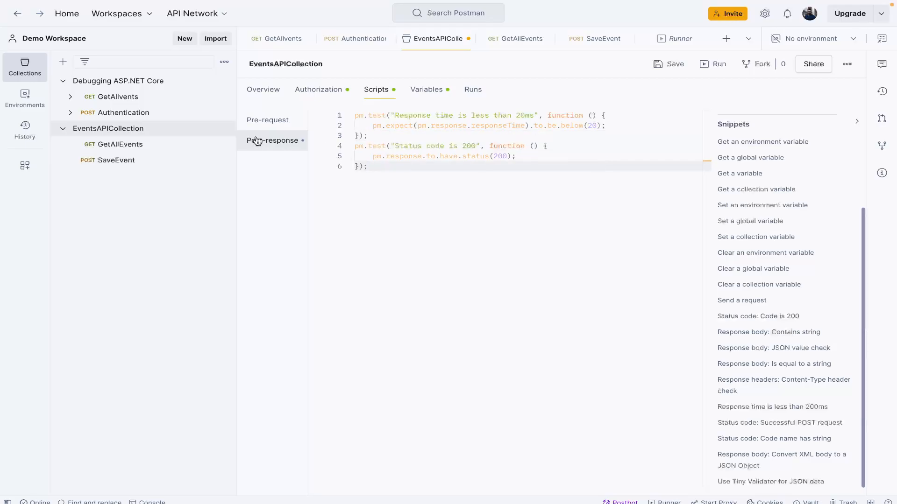
{"action": "left_click", "coordinate": [663, 64]}
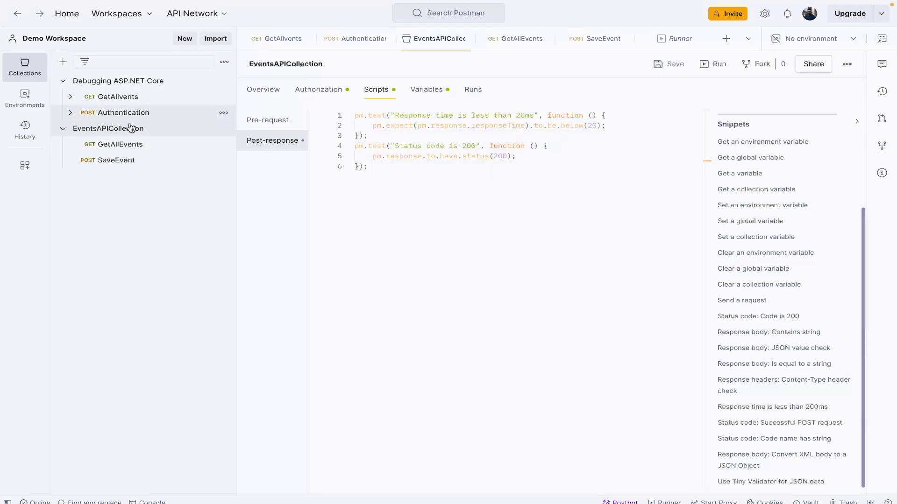
Step: Send the GetAllEvents request and examine its test results, response history and response time
{"action": "left_click", "coordinate": [112, 146]}
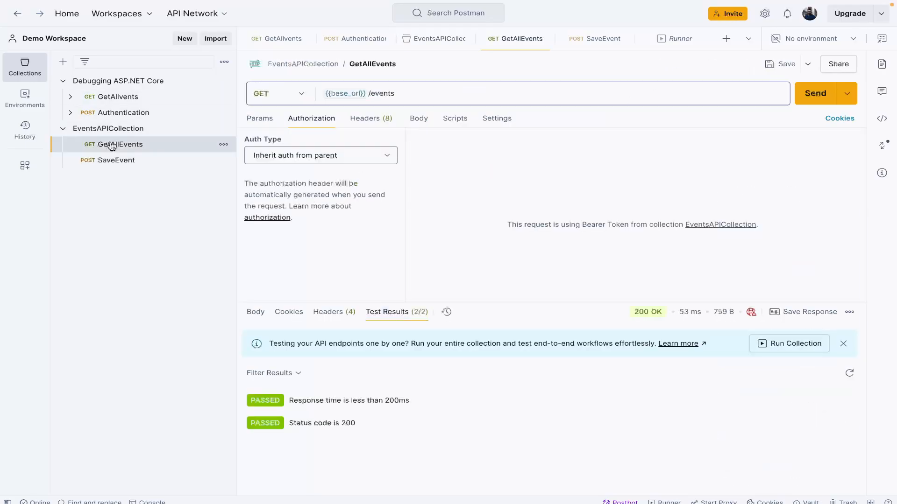
{"action": "left_click", "coordinate": [815, 94]}
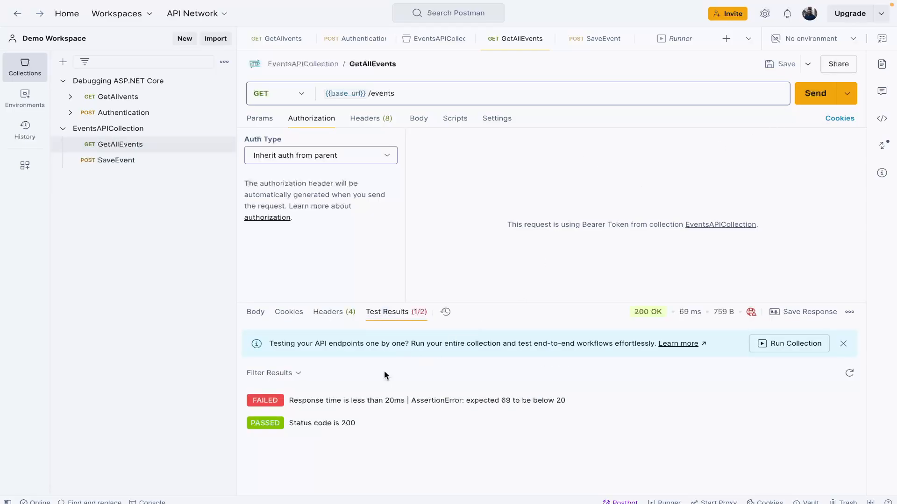
{"action": "left_click", "coordinate": [447, 313]}
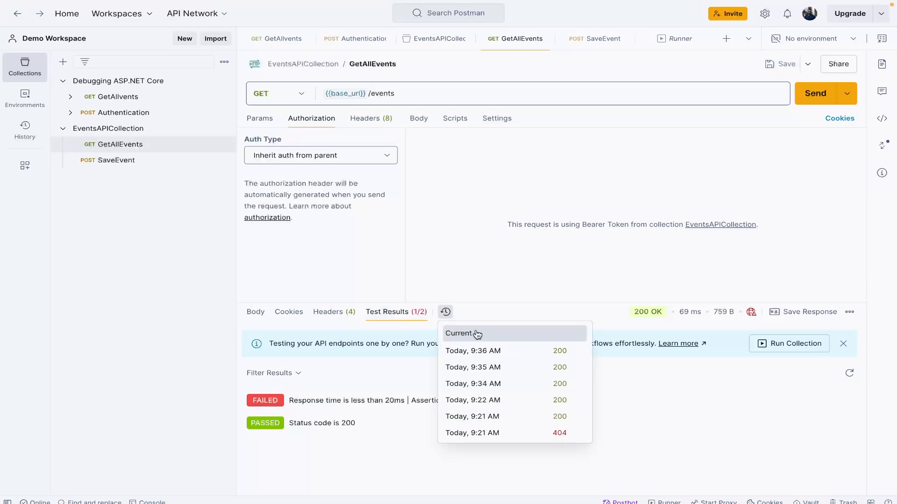
{"action": "left_click", "coordinate": [520, 266]}
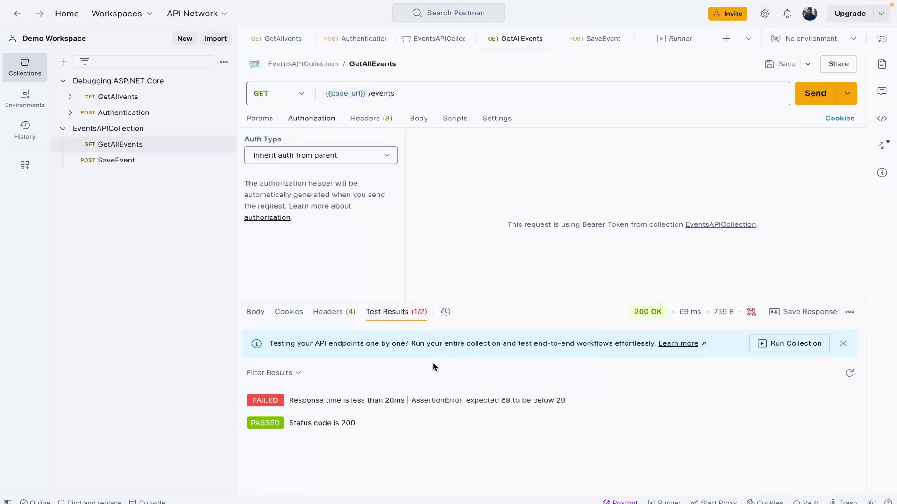
{"action": "left_click", "coordinate": [446, 312]}
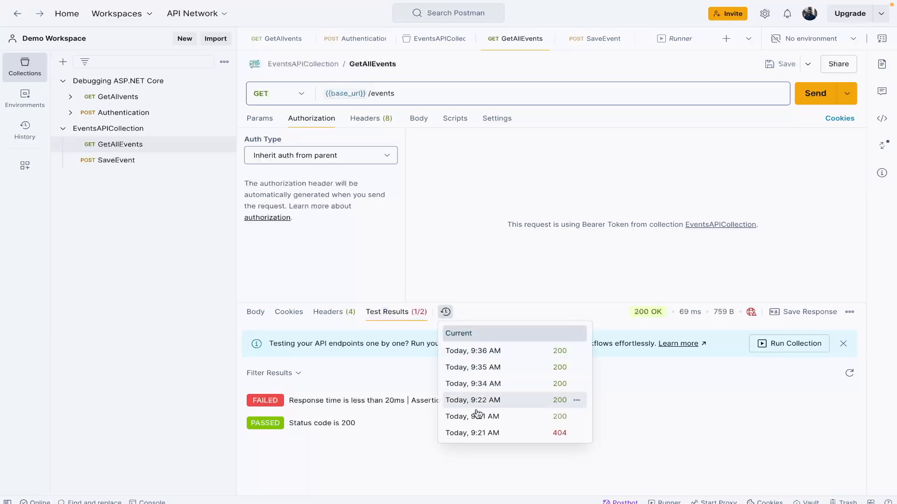
{"action": "mouse_move", "coordinate": [483, 357]}
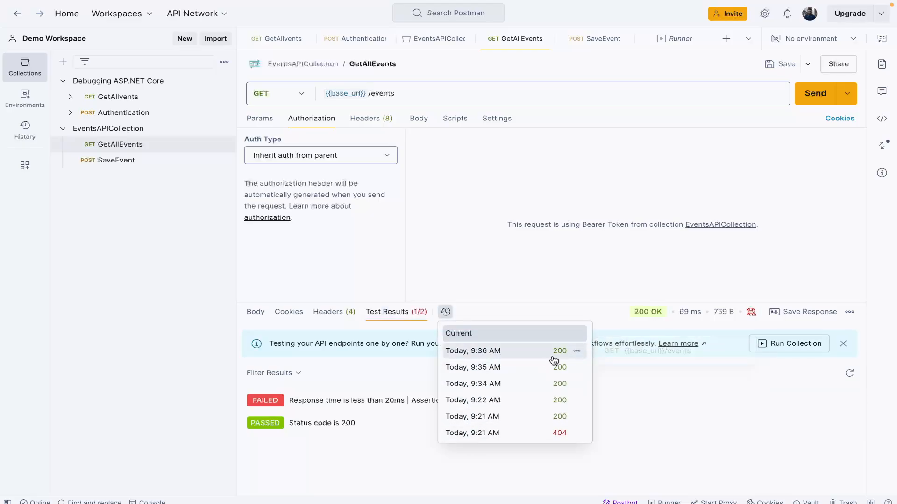
{"action": "mouse_move", "coordinate": [493, 434]}
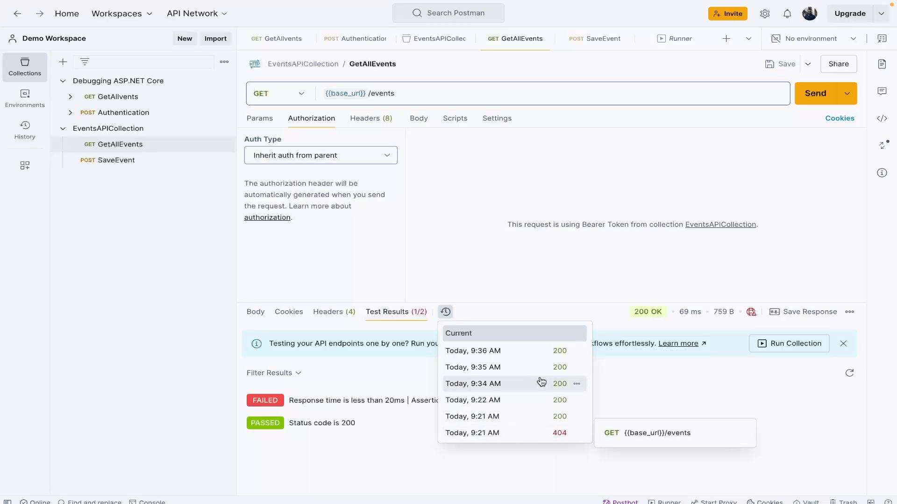
{"action": "left_click", "coordinate": [548, 282]}
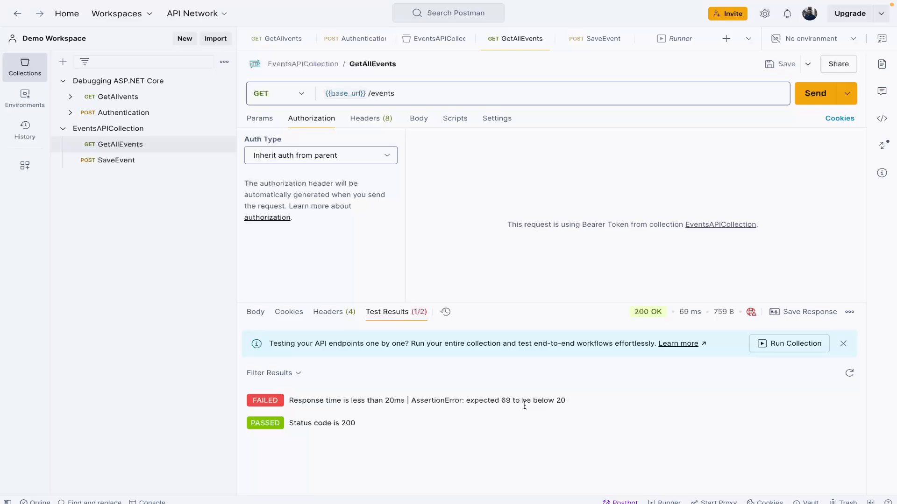
{"action": "mouse_move", "coordinate": [692, 312]}
Step: Open the run configuration of EventsAPICollection and review the scheduled and CLI run options, ending with Run manually selected
{"action": "left_click", "coordinate": [139, 134]}
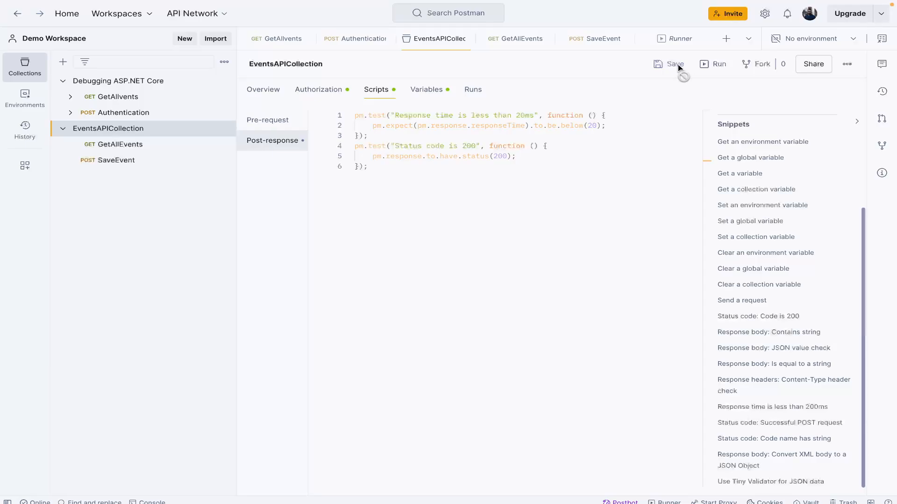
{"action": "left_click", "coordinate": [714, 64]}
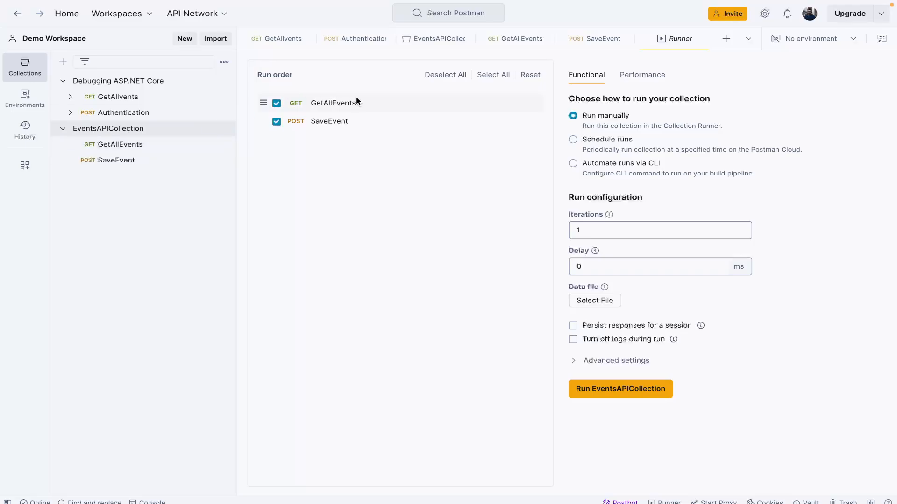
{"action": "left_click", "coordinate": [276, 122]}
{"action": "left_click", "coordinate": [276, 122]}
{"action": "left_click", "coordinate": [596, 140]}
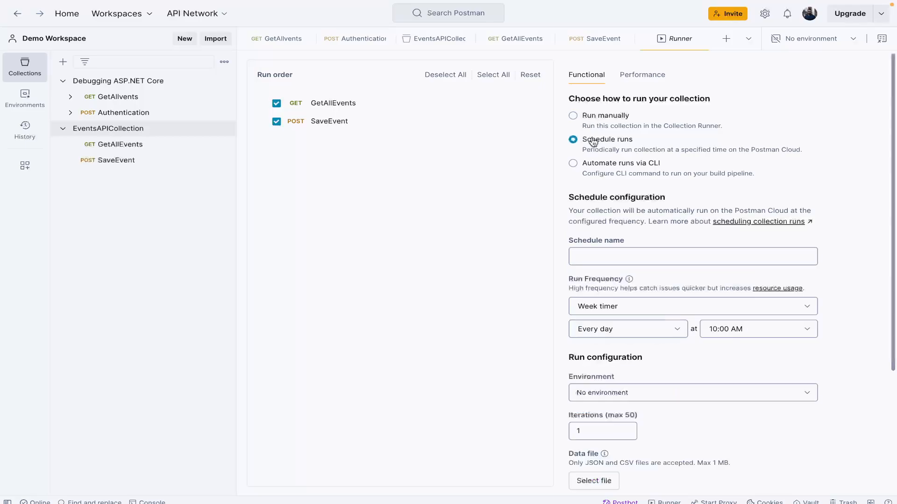
{"action": "left_click", "coordinate": [597, 171]}
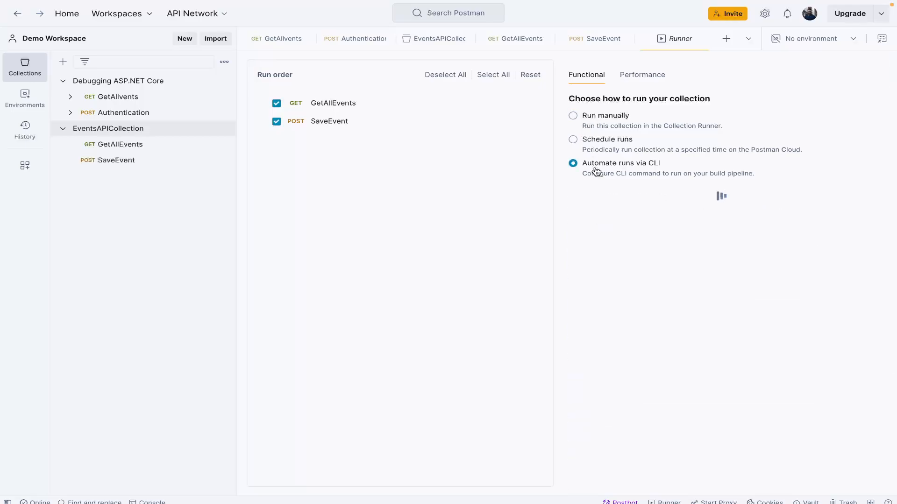
{"action": "left_click", "coordinate": [597, 141]}
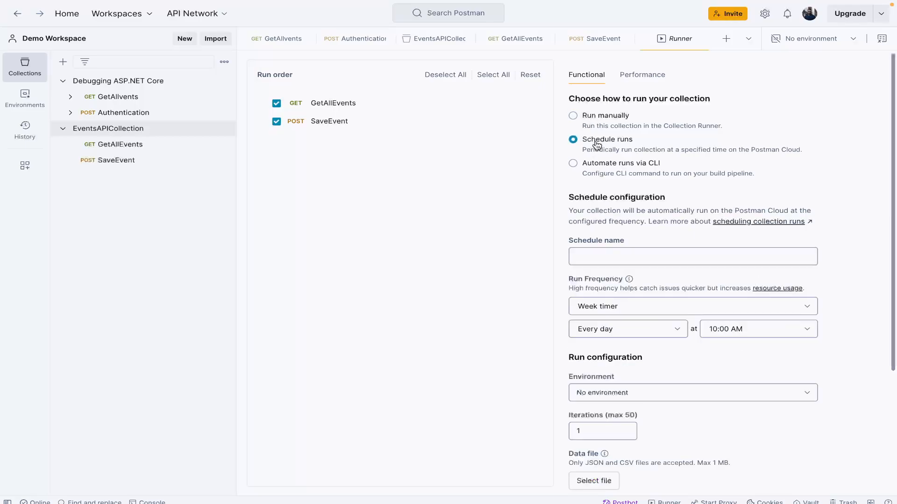
{"action": "left_click", "coordinate": [620, 118]}
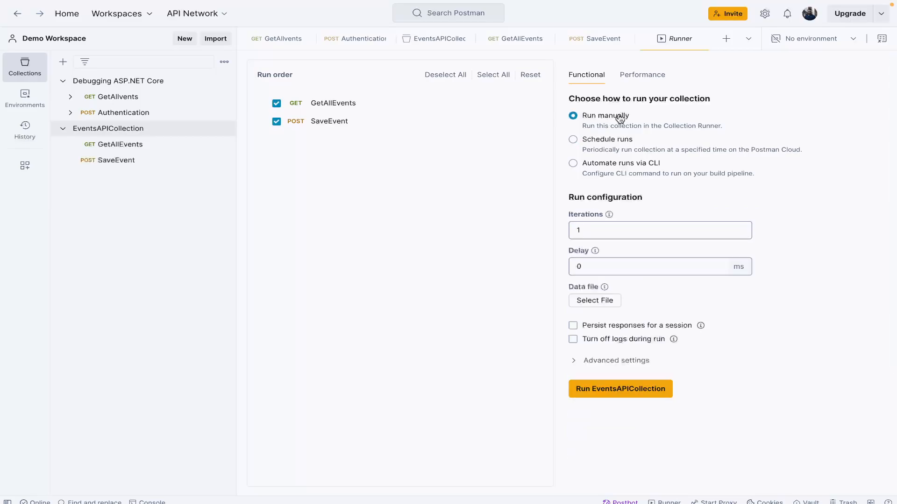
Step: Set the manual run to 3 iterations with a 200 ms delay, show the advanced settings, and run EventsAPICollection
{"action": "left_click", "coordinate": [629, 224]}
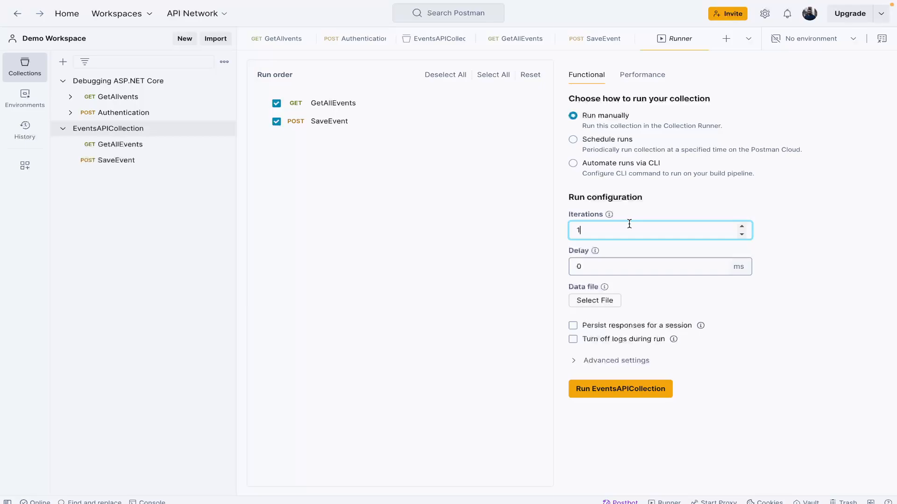
{"action": "key", "text": "BackSpace"}
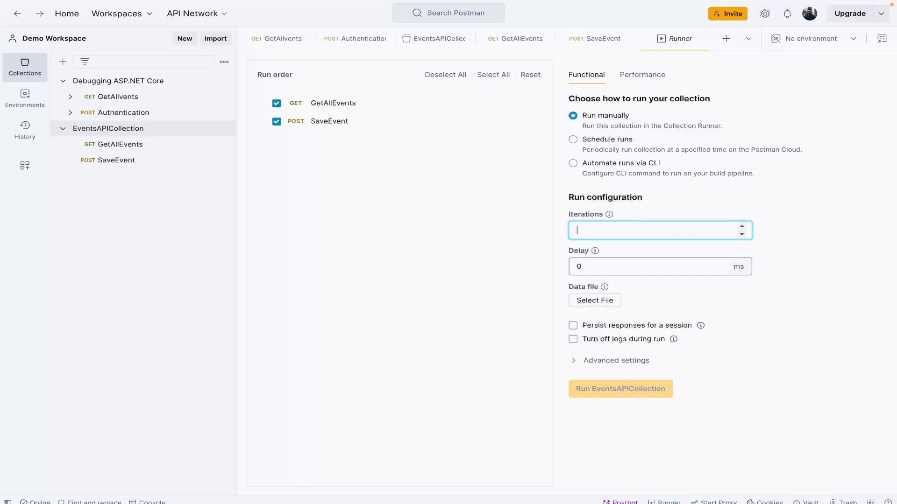
{"action": "type", "text": "3"}
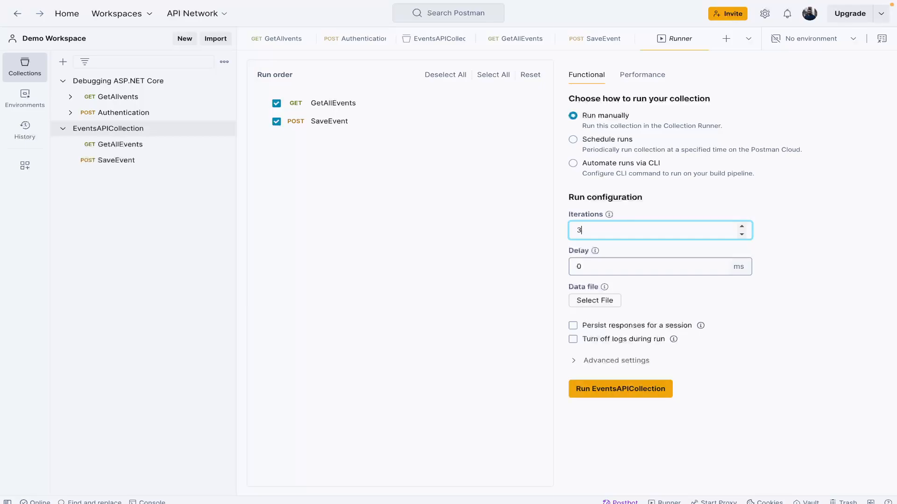
{"action": "left_click", "coordinate": [627, 263]}
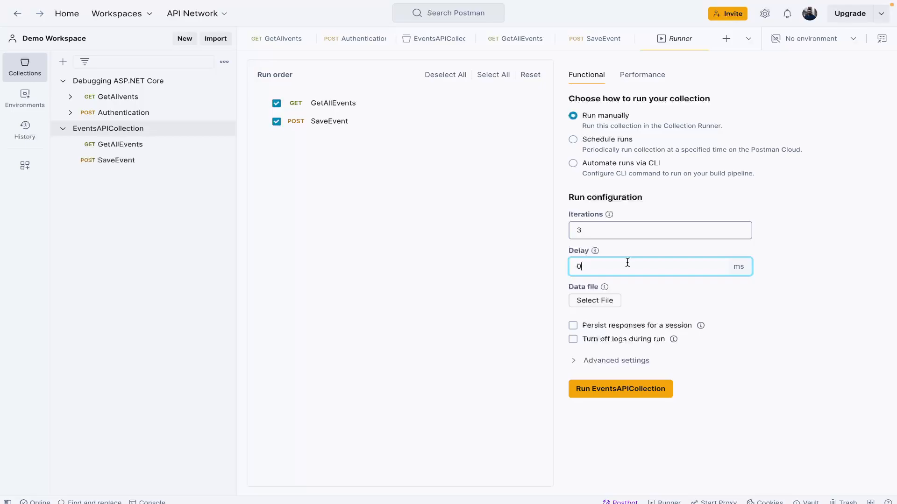
{"action": "key", "text": "BackSpace"}
{"action": "type", "text": "200"}
{"action": "left_click", "coordinate": [584, 359]}
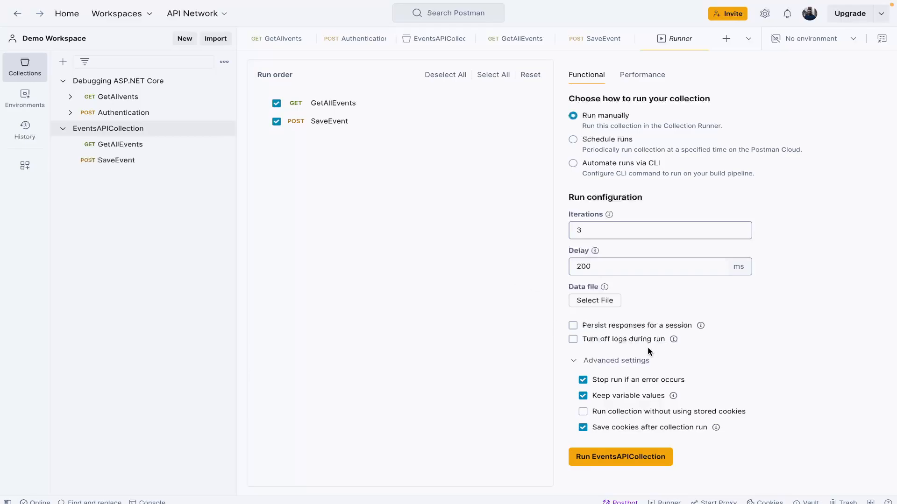
{"action": "left_click", "coordinate": [622, 458]}
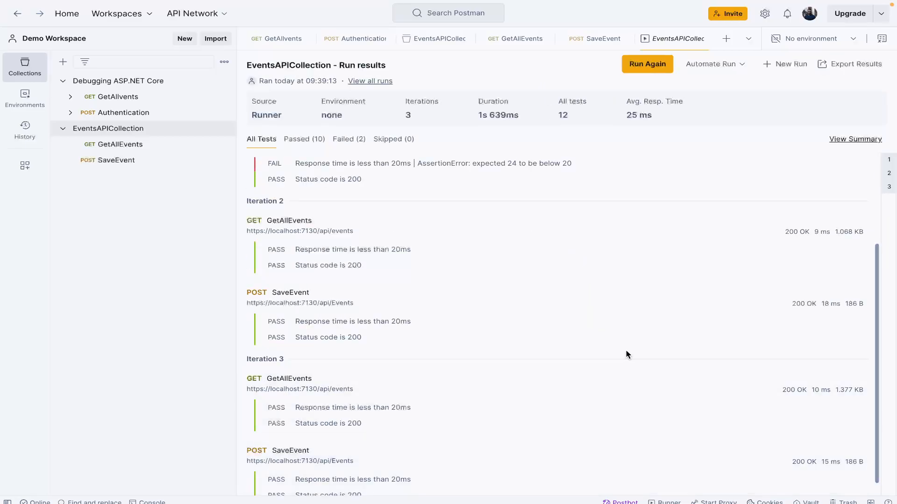
Step: Examine the EventsAPICollection run results for each iteration, filtering by passed, failed, skipped and all tests
{"action": "scroll", "coordinate": [627, 356], "scroll_direction": "up", "scroll_amount": 3}
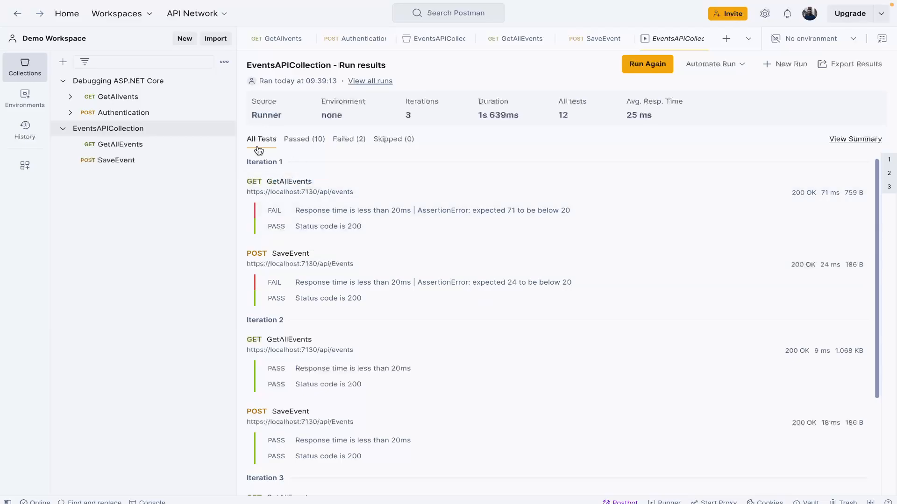
{"action": "left_click", "coordinate": [296, 144]}
{"action": "left_click", "coordinate": [334, 143]}
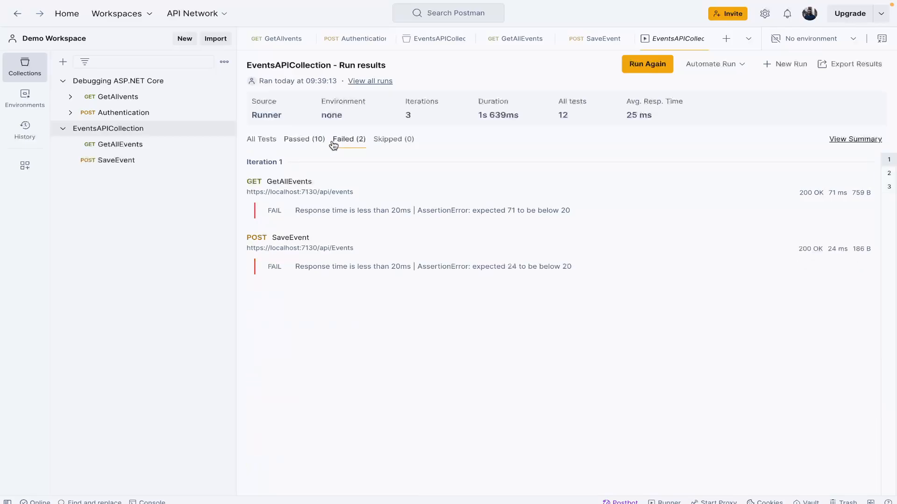
{"action": "left_click", "coordinate": [386, 140]}
{"action": "left_click", "coordinate": [354, 143]}
{"action": "left_click", "coordinate": [312, 141]}
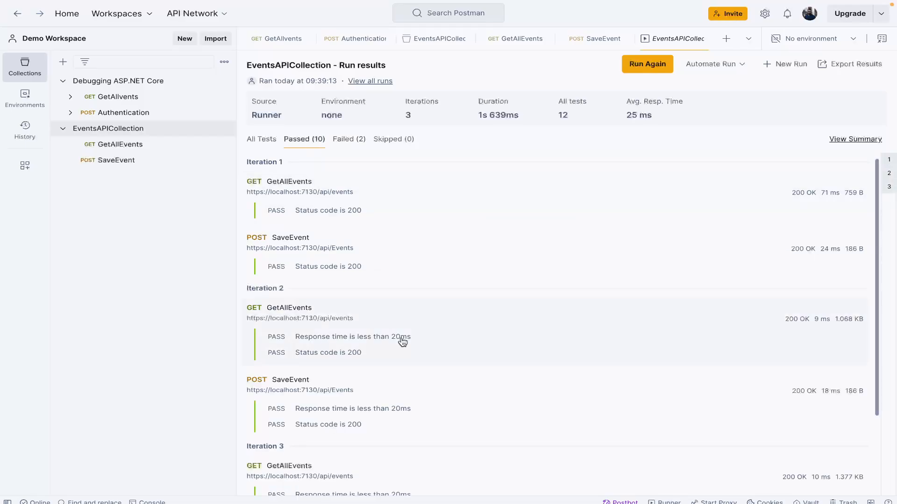
{"action": "scroll", "coordinate": [402, 342], "scroll_direction": "down", "scroll_amount": 3}
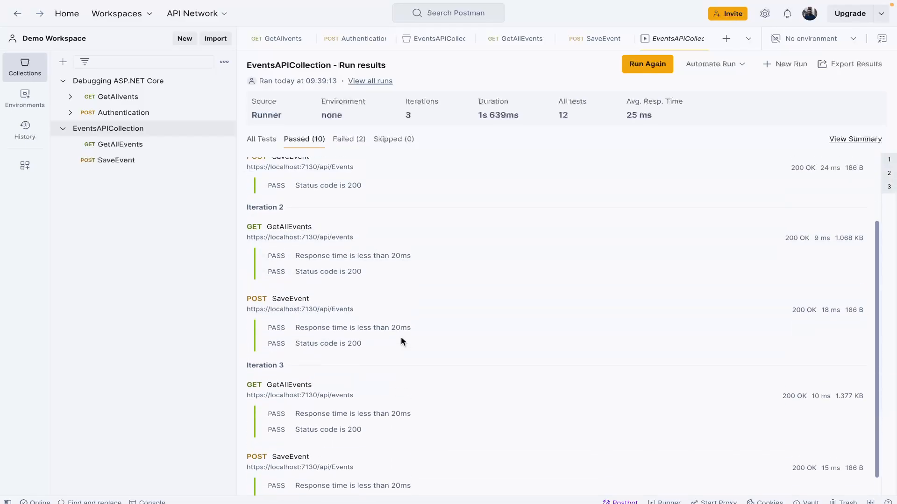
{"action": "scroll", "coordinate": [401, 341], "scroll_direction": "up", "scroll_amount": 3}
{"action": "scroll", "coordinate": [402, 341], "scroll_direction": "down", "scroll_amount": 4}
{"action": "scroll", "coordinate": [401, 341], "scroll_direction": "up", "scroll_amount": 4}
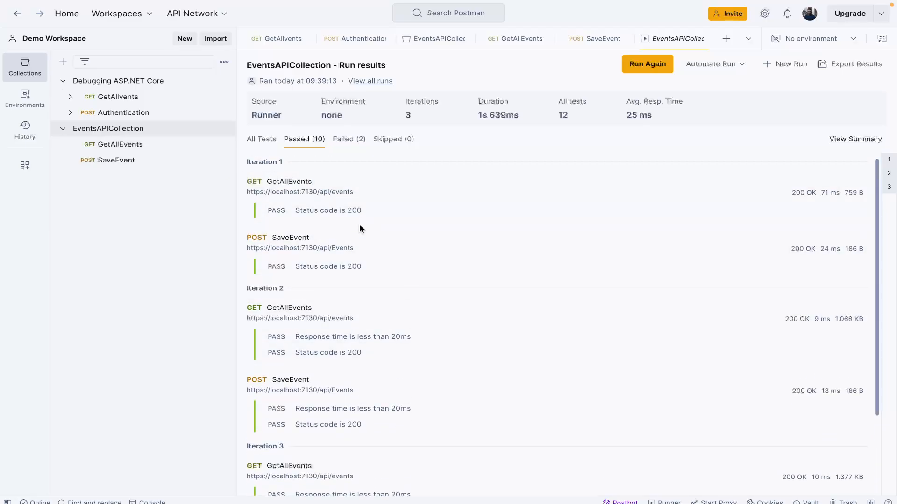
{"action": "left_click", "coordinate": [252, 141]}
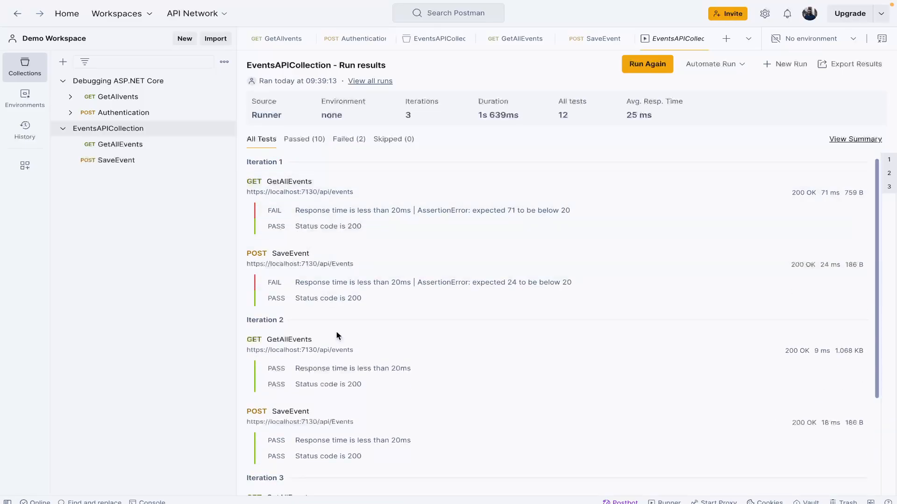
{"action": "scroll", "coordinate": [341, 318], "scroll_direction": "down", "scroll_amount": 2}
{"action": "scroll", "coordinate": [341, 318], "scroll_direction": "down", "scroll_amount": 1}
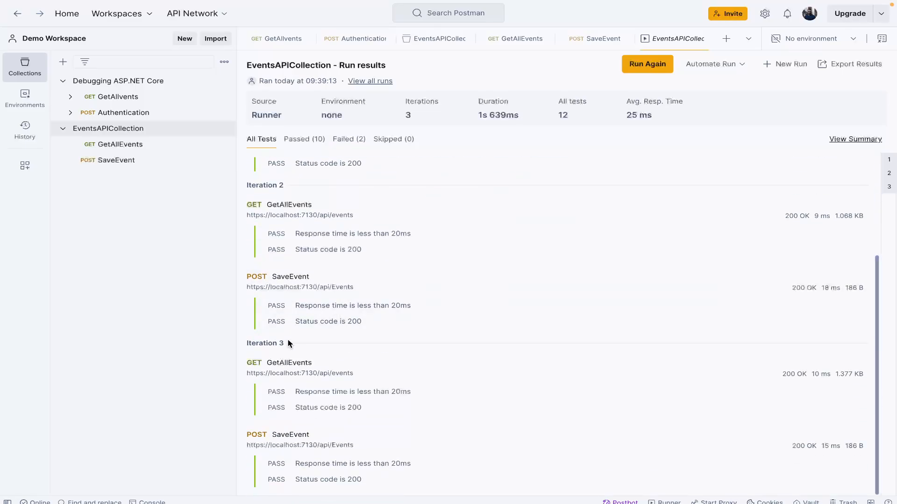
Step: Inspect the response details of the SaveEvent request in iteration 3, and close them to return to the first iteration
{"action": "left_click", "coordinate": [299, 481]}
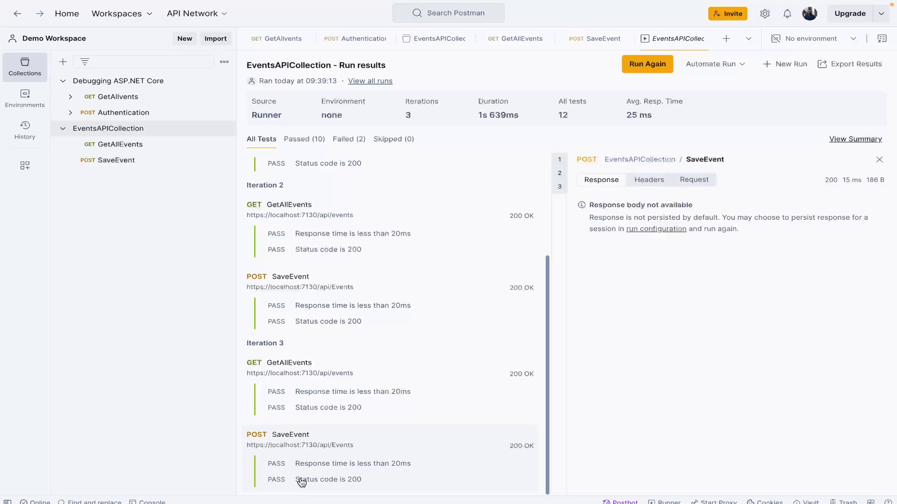
{"action": "left_click", "coordinate": [880, 160]}
{"action": "scroll", "coordinate": [625, 215], "scroll_direction": "up", "scroll_amount": 3}
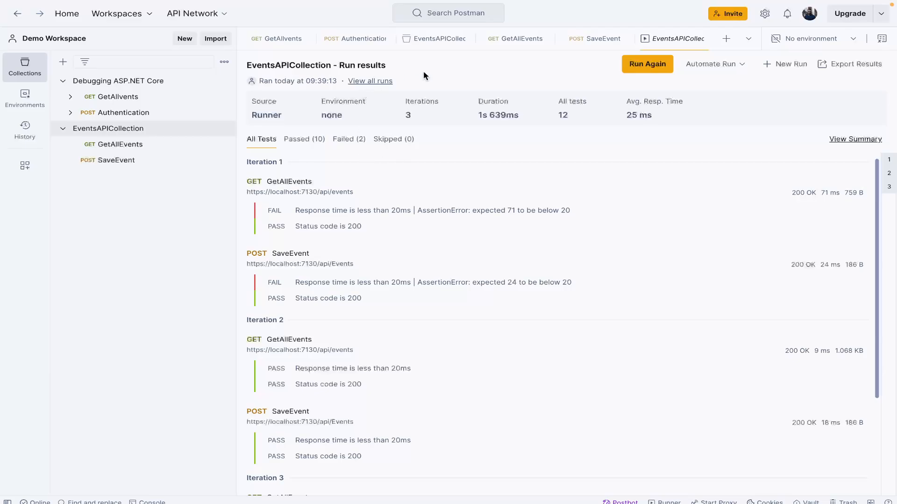
Step: Review all past runs of EventsAPICollection with the latest run's details, check the run configuration, and return to the run results
{"action": "left_click", "coordinate": [359, 81]}
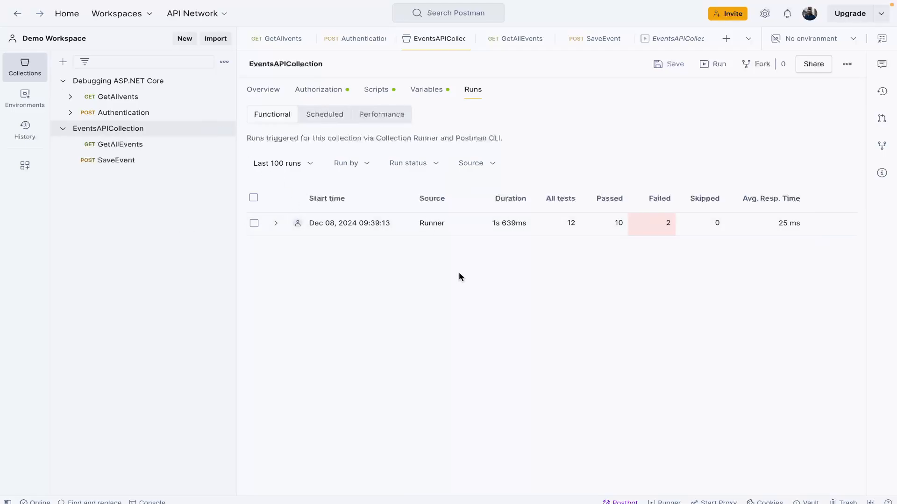
{"action": "left_click", "coordinate": [286, 224]}
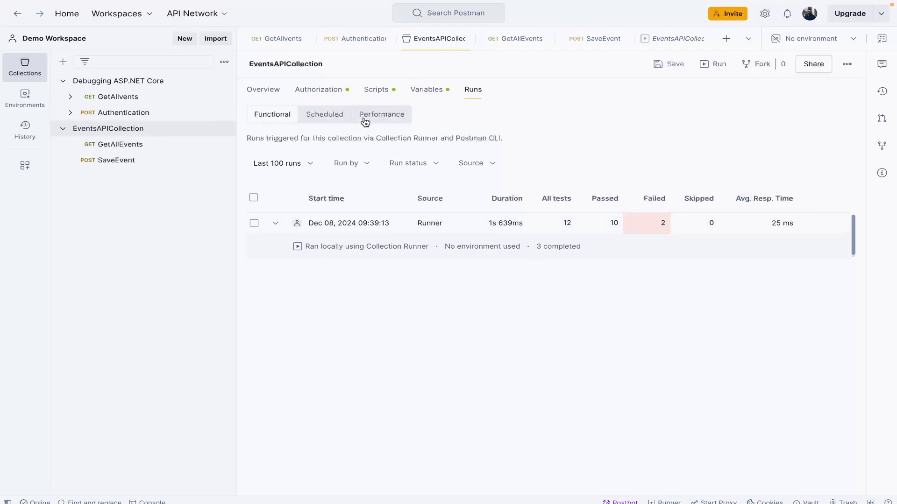
{"action": "left_click", "coordinate": [714, 64]}
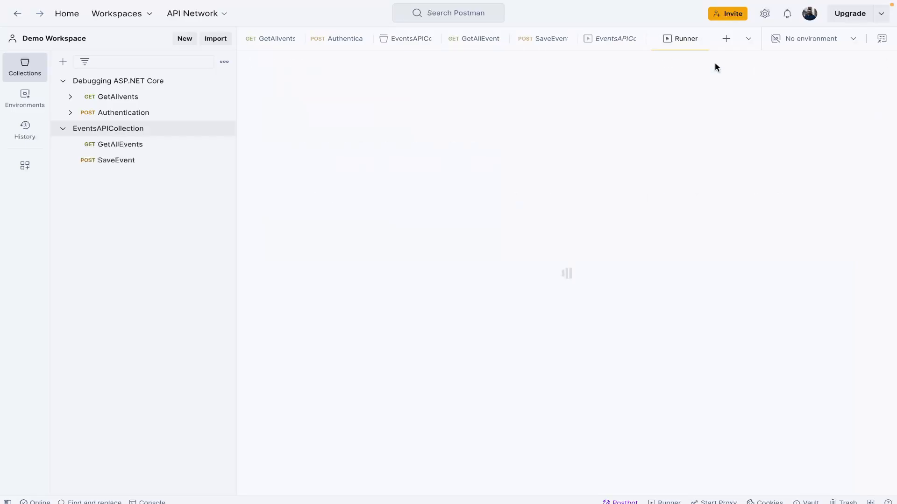
{"action": "left_click", "coordinate": [598, 38]}
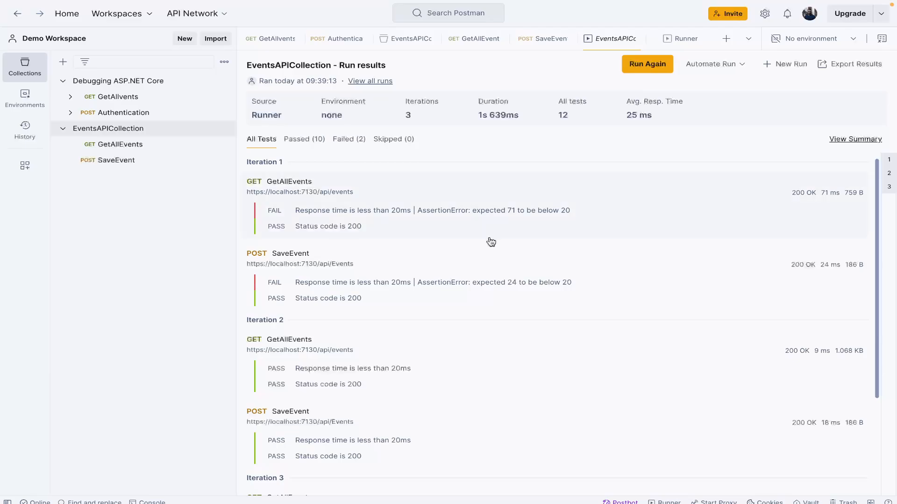
{"action": "scroll", "coordinate": [488, 240], "scroll_direction": "down", "scroll_amount": 3}
{"action": "scroll", "coordinate": [488, 240], "scroll_direction": "up", "scroll_amount": 3}
Step: Switch to Swagger UI in Chrome and expand the GET /api/Error endpoint in try-out mode
{"action": "key", "text": "ctrl+Left"}
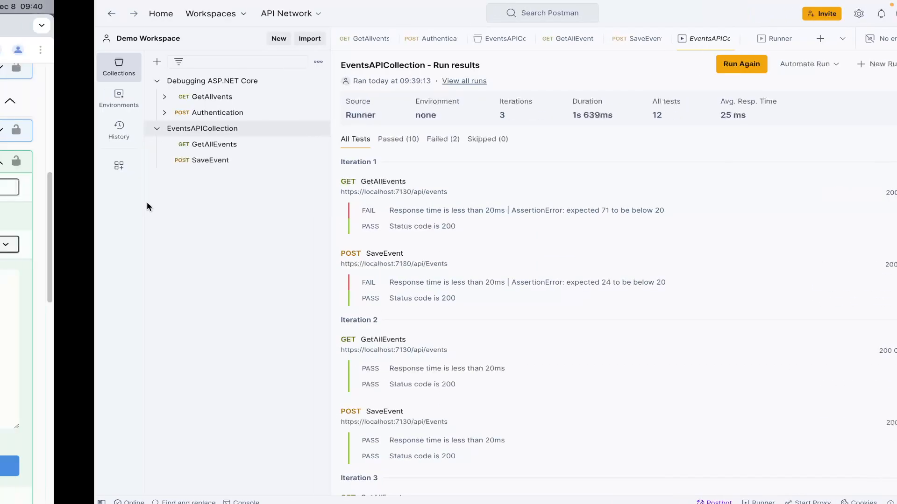
{"action": "scroll", "coordinate": [195, 264], "scroll_direction": "up", "scroll_amount": 7}
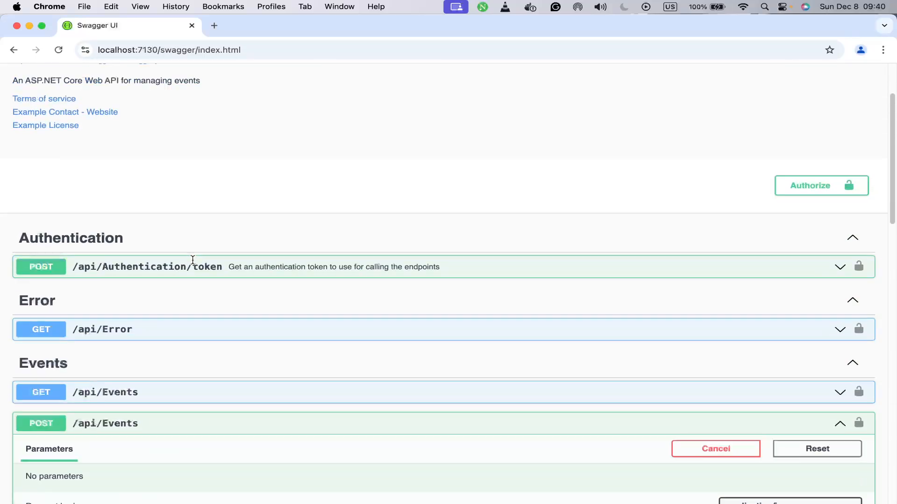
{"action": "scroll", "coordinate": [201, 317], "scroll_direction": "down", "scroll_amount": 5}
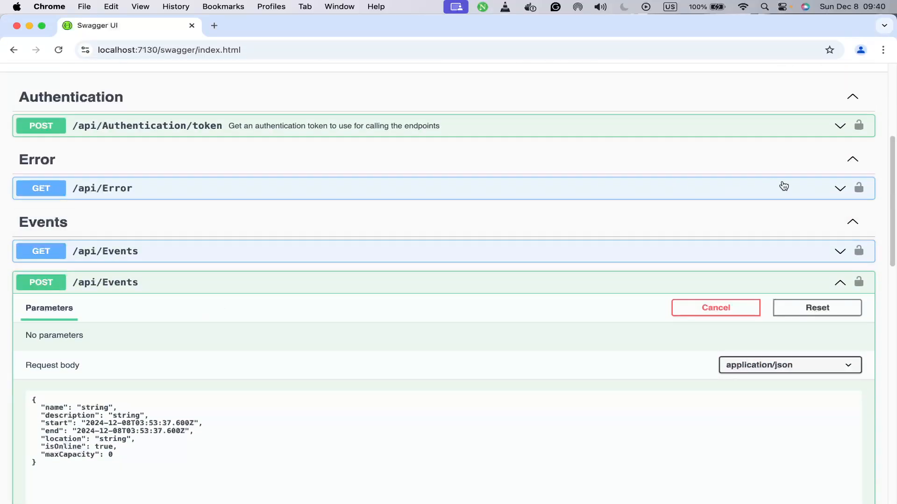
{"action": "left_click", "coordinate": [840, 192]}
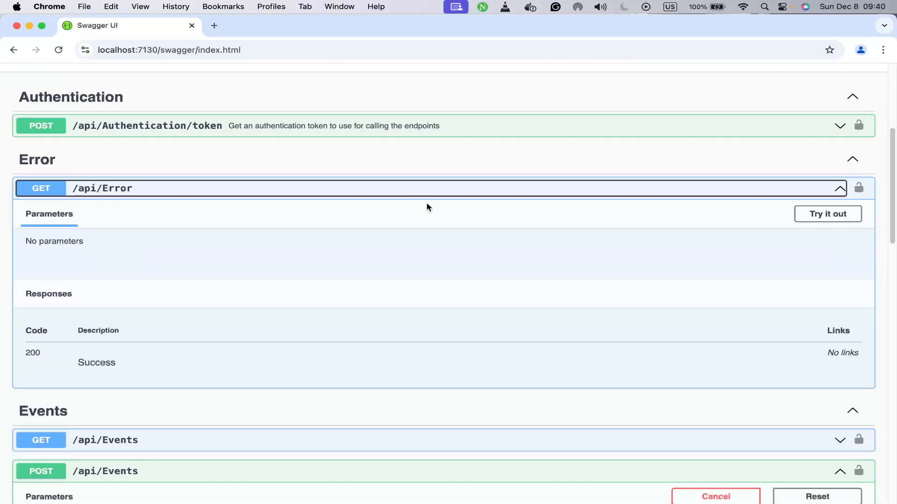
{"action": "left_click", "coordinate": [810, 215]}
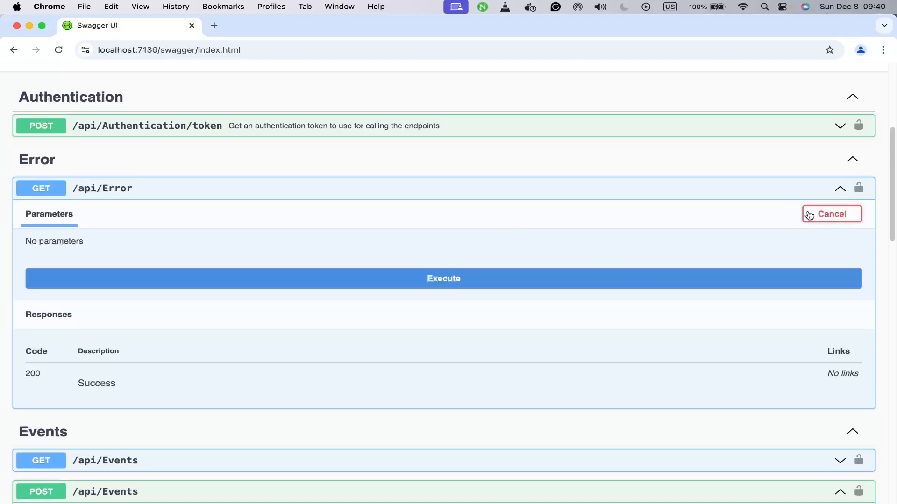
Step: Switch back to Postman, add a new request to EventsAPICollection and open it
{"action": "key", "text": "ctrl+Right"}
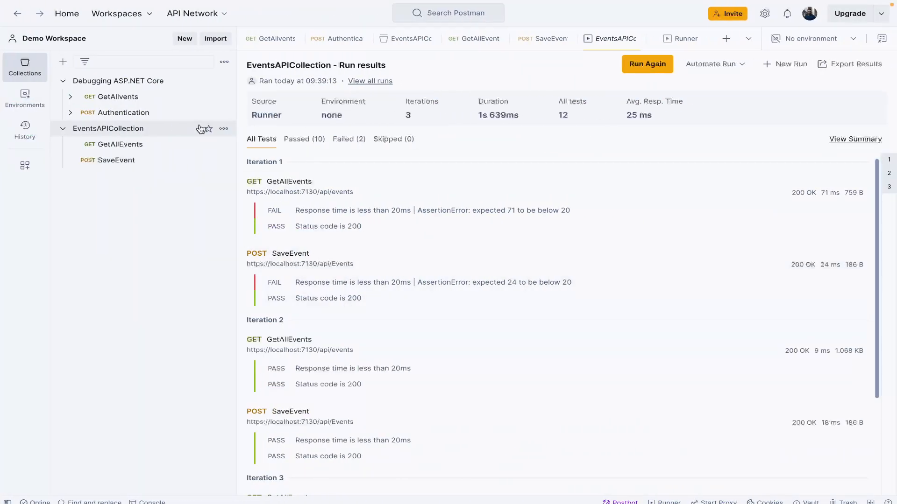
{"action": "left_click", "coordinate": [224, 129]}
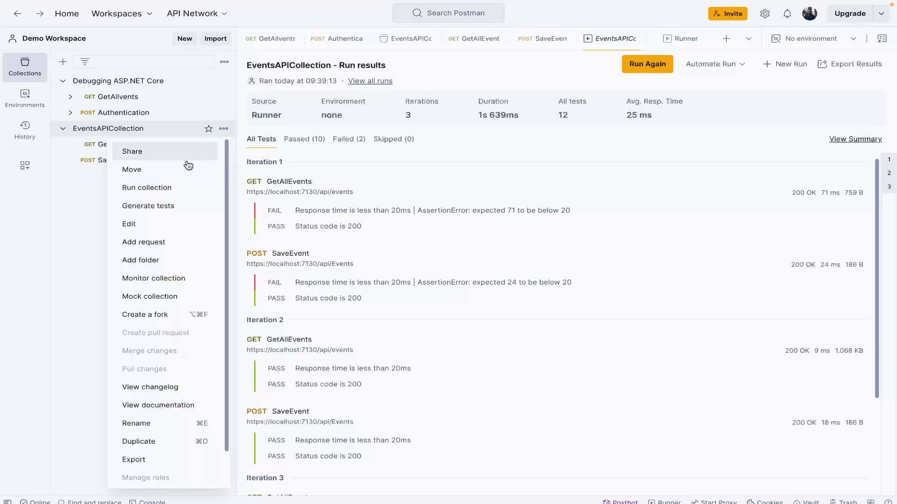
{"action": "left_click", "coordinate": [161, 252]}
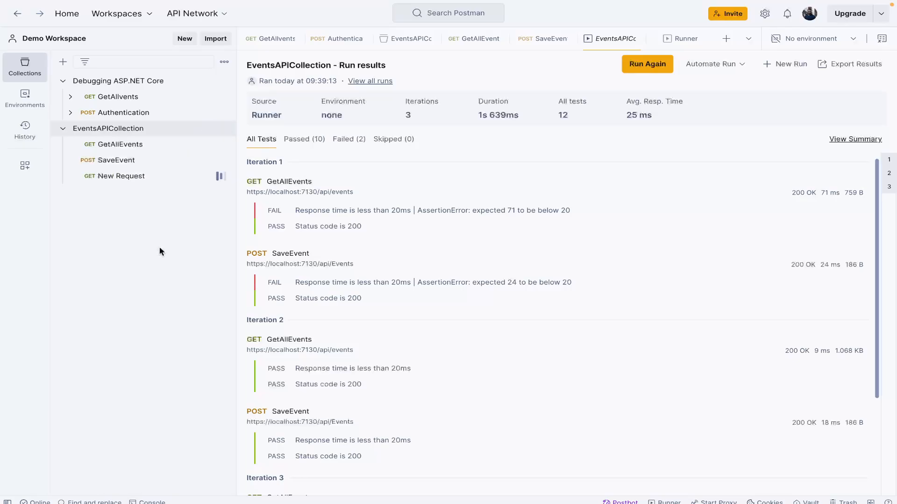
{"action": "left_click", "coordinate": [111, 177]}
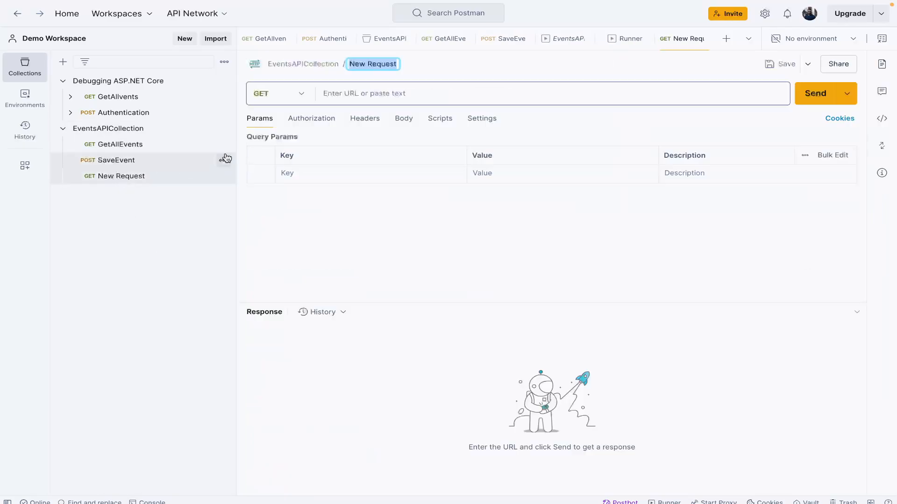
Step: Set the new GET request's URL to {{base_url}}/error
{"action": "left_click", "coordinate": [345, 87]}
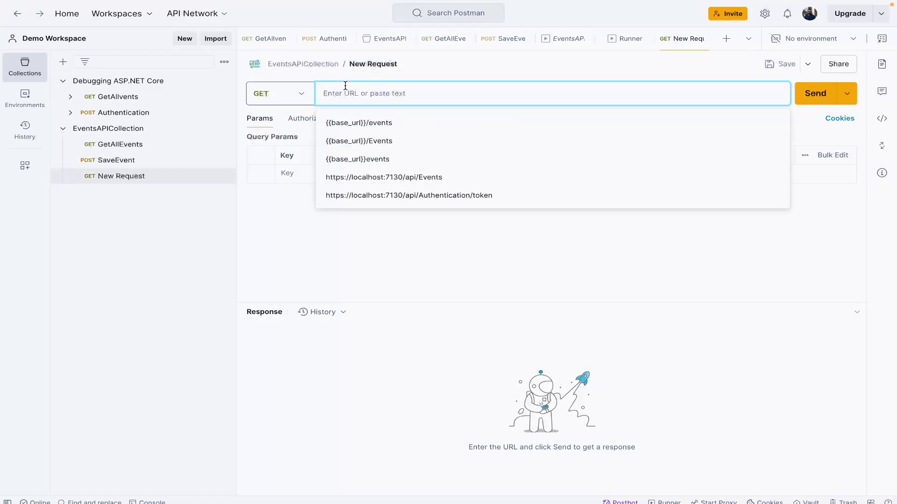
{"action": "key", "text": "Down"}
{"action": "key", "text": "Return"}
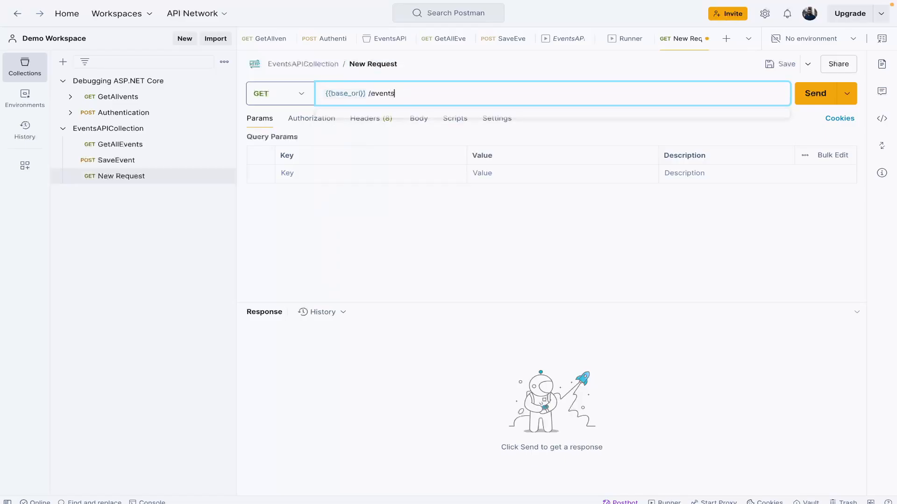
{"action": "key", "text": "BackSpace"}
{"action": "key", "text": "BackSpace"}
{"action": "key", "text": "BackSpace"}
{"action": "key", "text": "BackSpace"}
{"action": "key", "text": "BackSpace"}
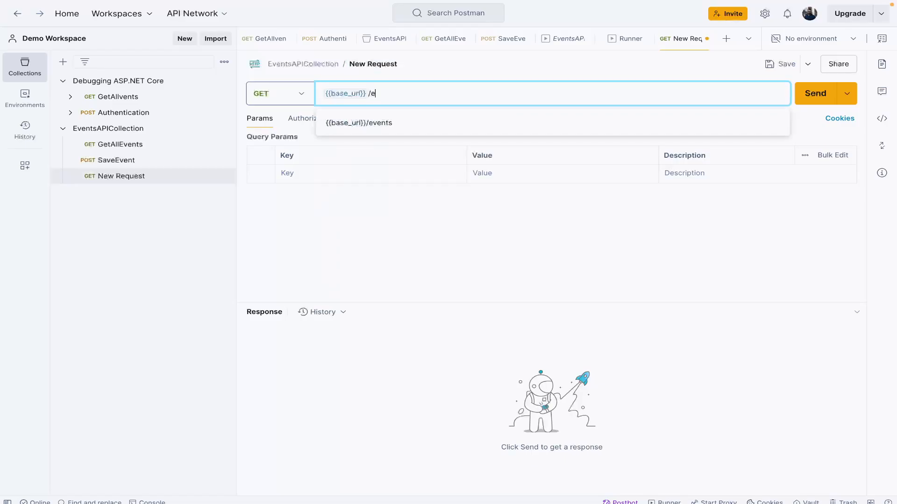
{"action": "type", "text": "r"}
{"action": "key", "text": "BackSpace"}
{"action": "type", "text": "rror"}
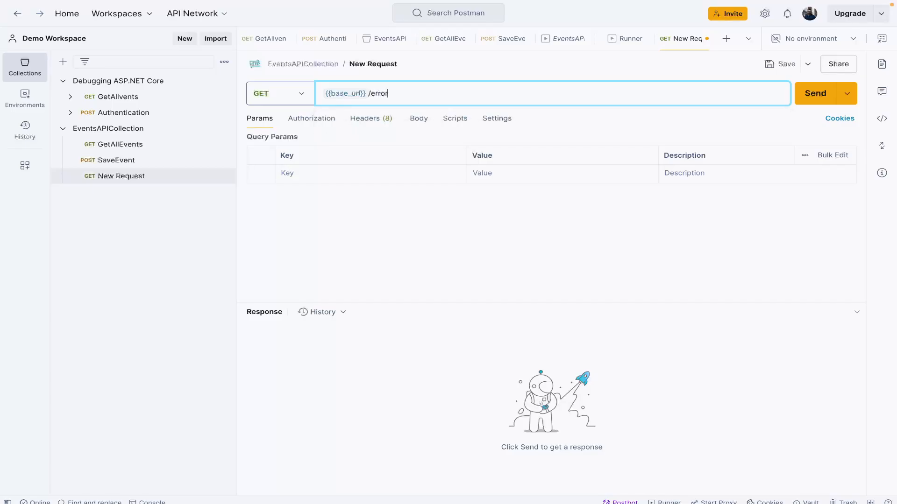
Step: Check the GET /api/Error endpoint in Swagger UI in Chrome against the new request's URL and return to Postman
{"action": "key", "text": "ctrl+Left"}
{"action": "key", "text": "ctrl+Right"}
{"action": "key", "text": "ctrl+Left"}
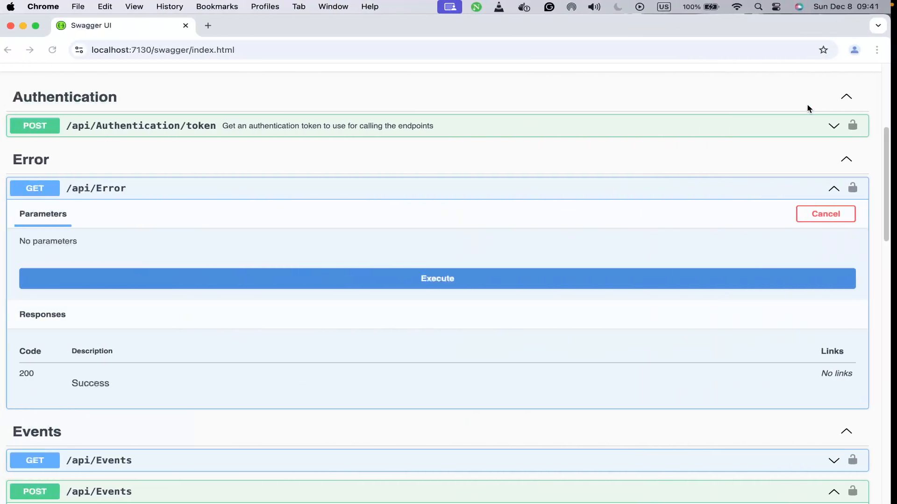
{"action": "key", "text": "ctrl+Right"}
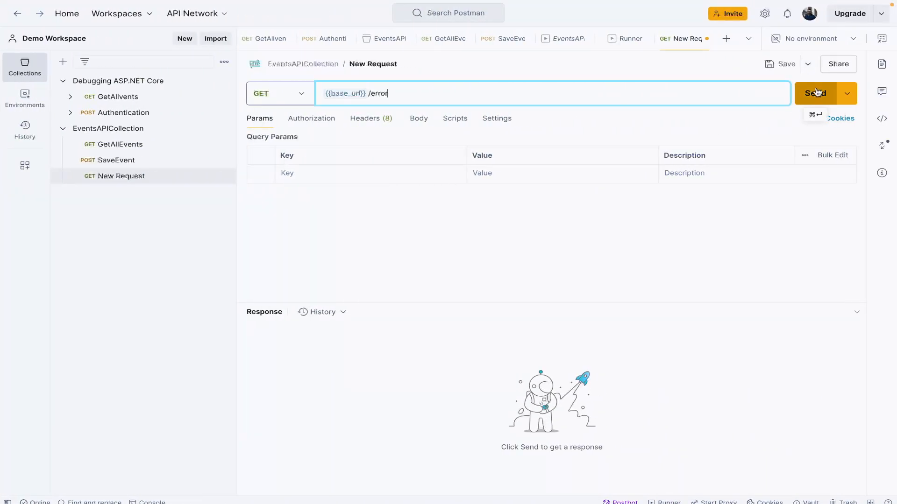
Step: Send the new GET request to the error endpoint and examine its response body, test results and response time breakdown
{"action": "left_click", "coordinate": [817, 93]}
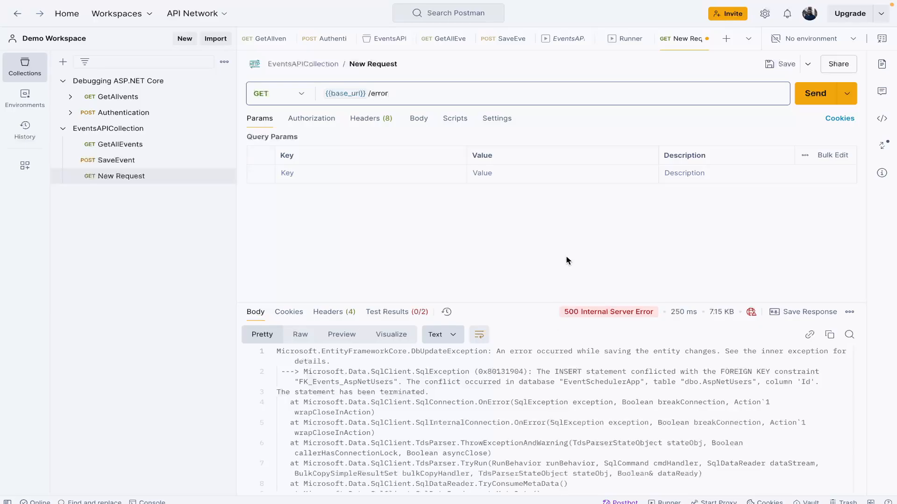
{"action": "key", "text": "ctrl+Right"}
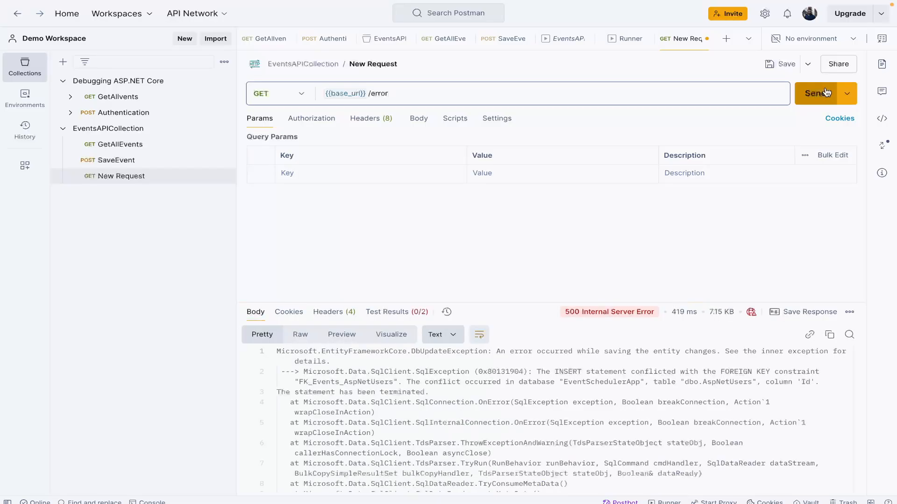
{"action": "left_click", "coordinate": [424, 310]}
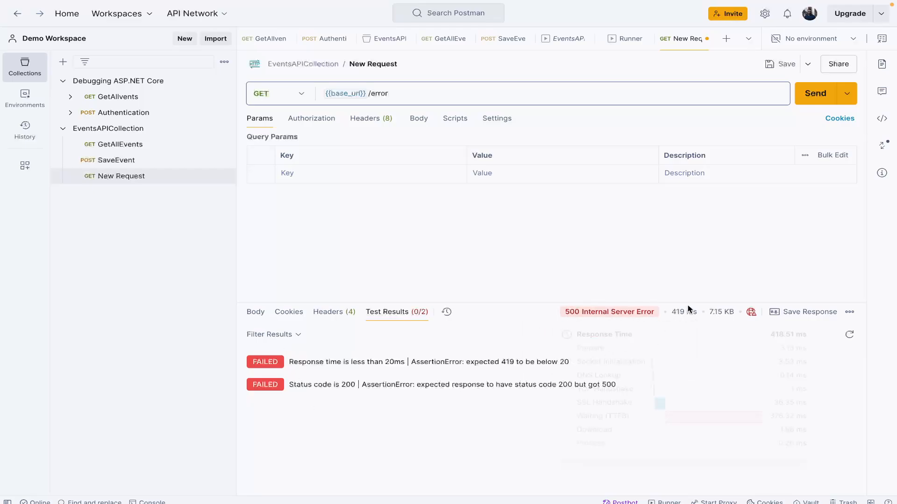
{"action": "mouse_move", "coordinate": [679, 314]}
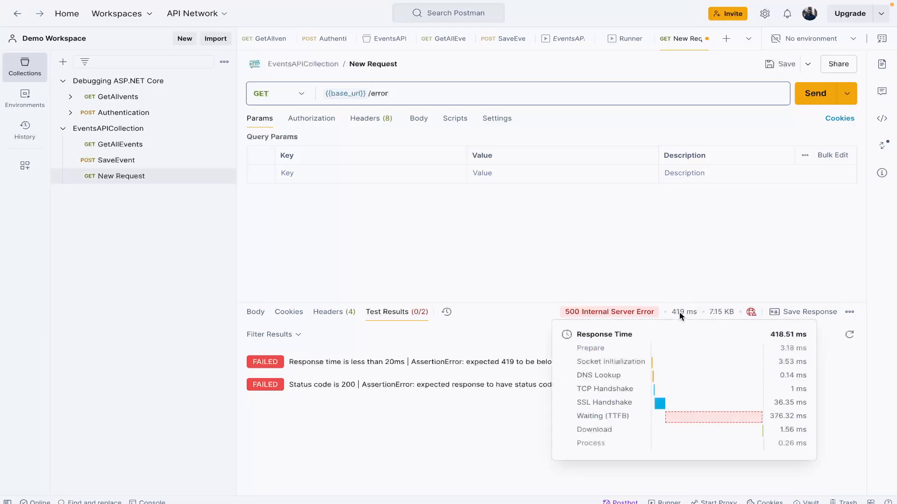
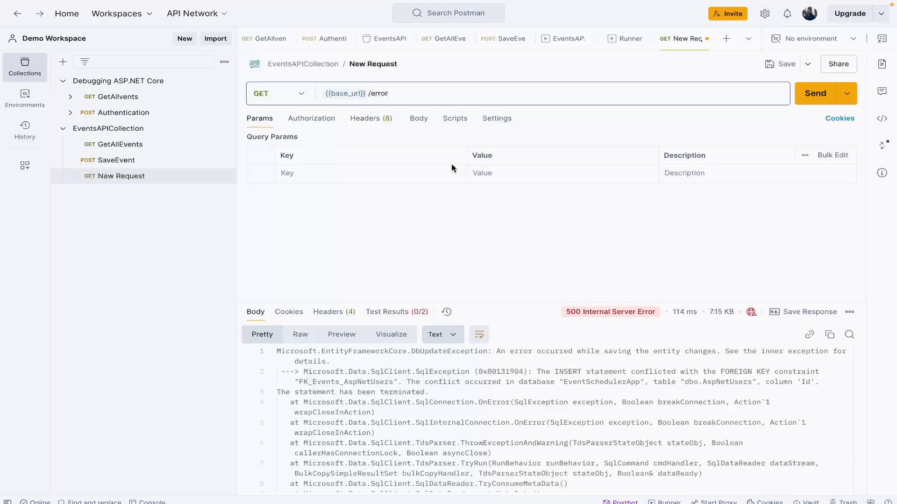
Step: Review GetAllEvents' post-response script and the variables, post-response tests and run configuration of EventsAPICollection
{"action": "left_click", "coordinate": [117, 145]}
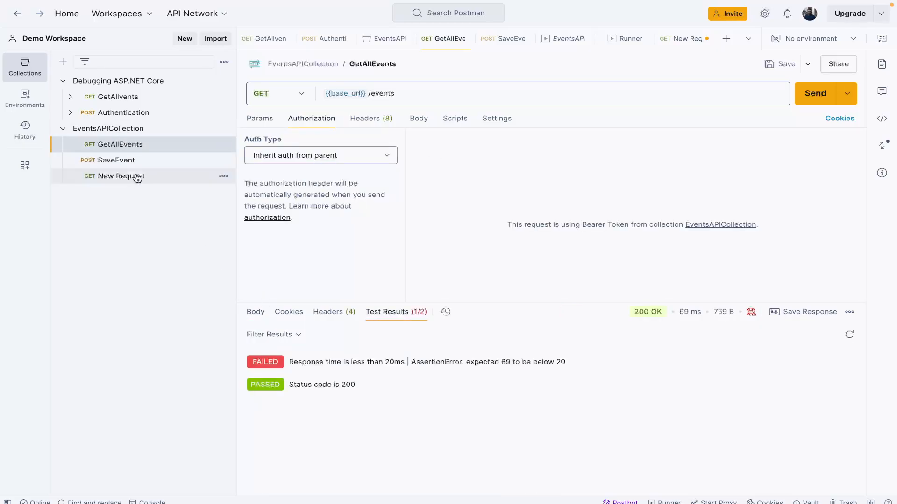
{"action": "left_click", "coordinate": [456, 123]}
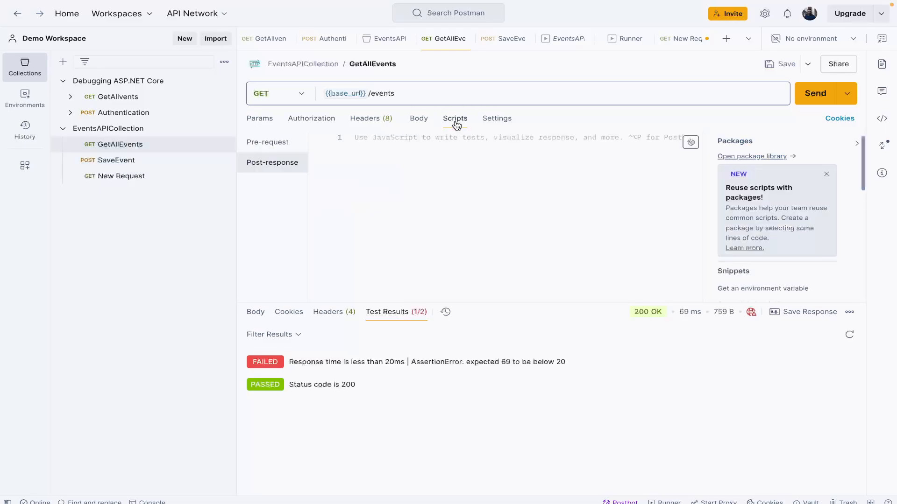
{"action": "left_click", "coordinate": [131, 129]}
{"action": "left_click", "coordinate": [429, 89]}
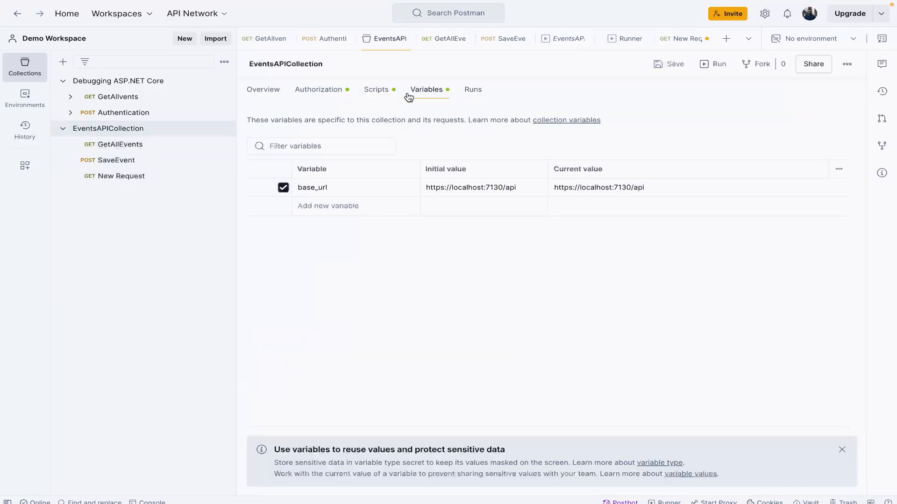
{"action": "left_click", "coordinate": [382, 97]}
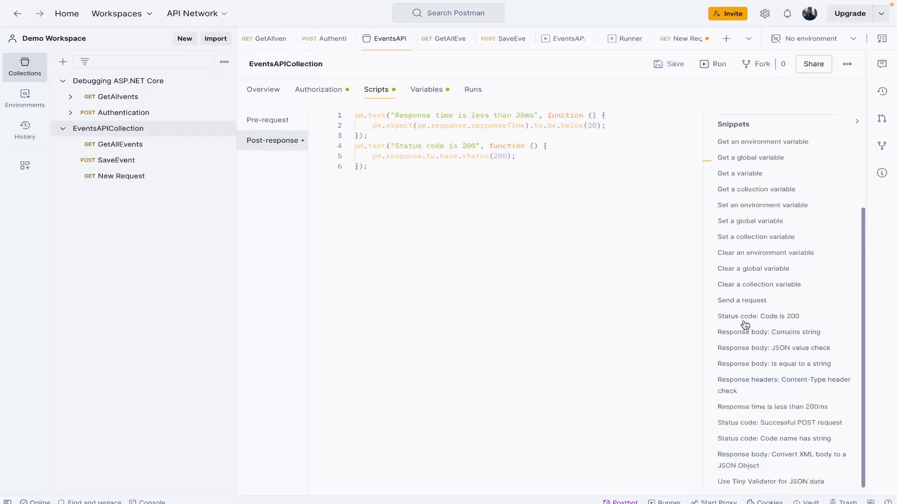
{"action": "left_click", "coordinate": [708, 63]}
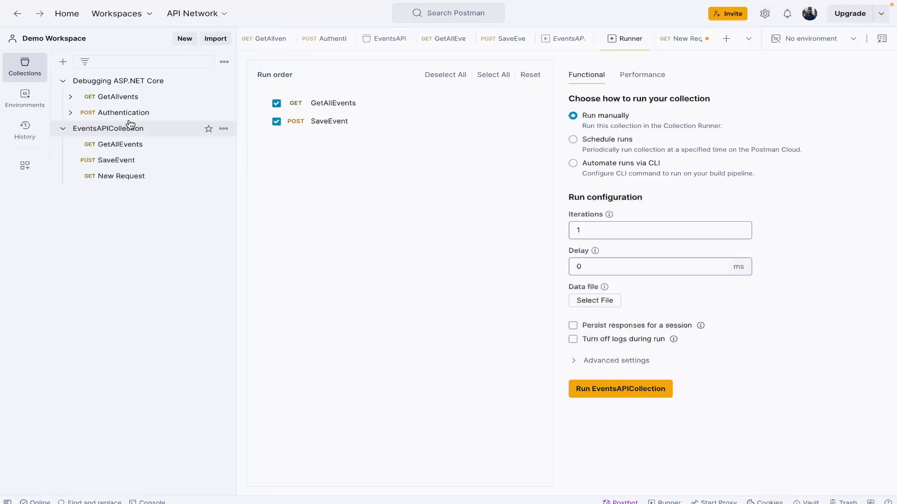
Step: Collapse the Debugging ASP.NET Core collection and mark EventsAPICollection as a favorite
{"action": "left_click", "coordinate": [62, 81]}
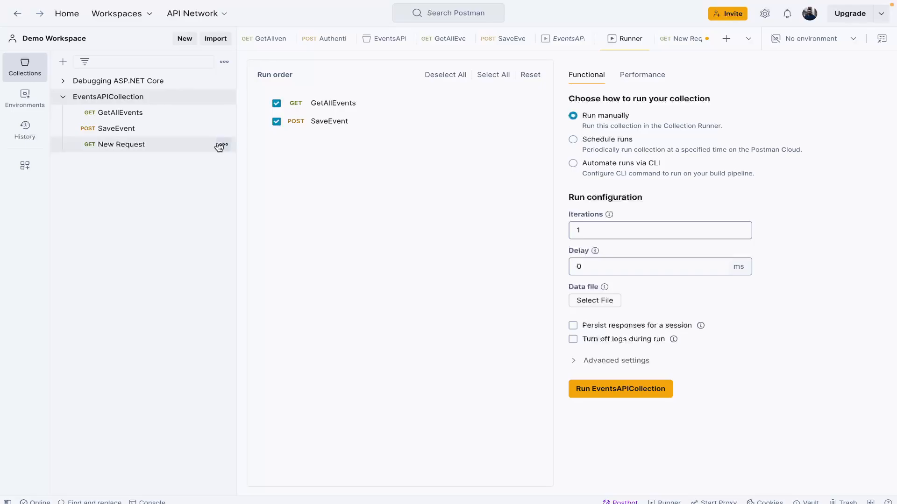
{"action": "left_click", "coordinate": [223, 99]}
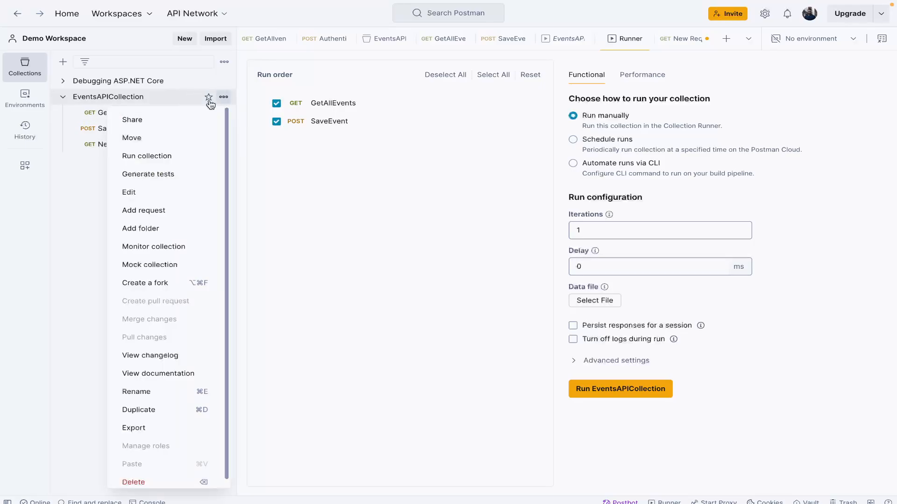
{"action": "left_click", "coordinate": [338, 170]}
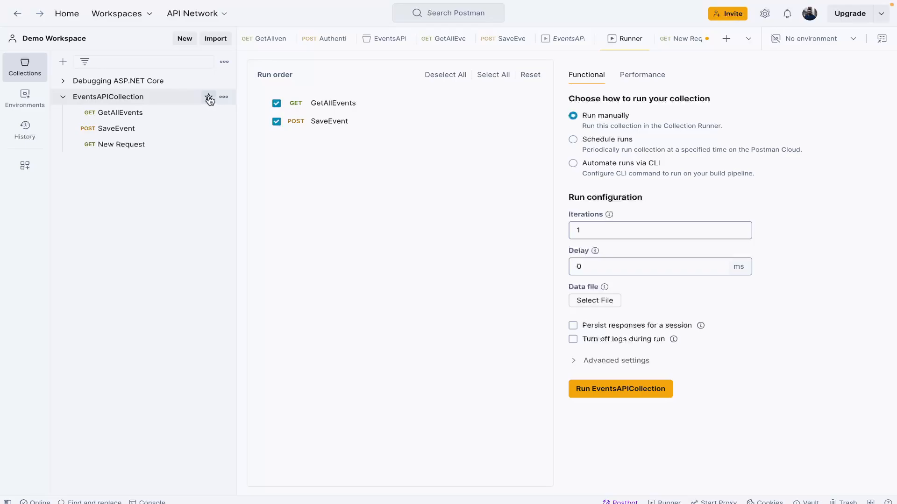
{"action": "left_click", "coordinate": [208, 99]}
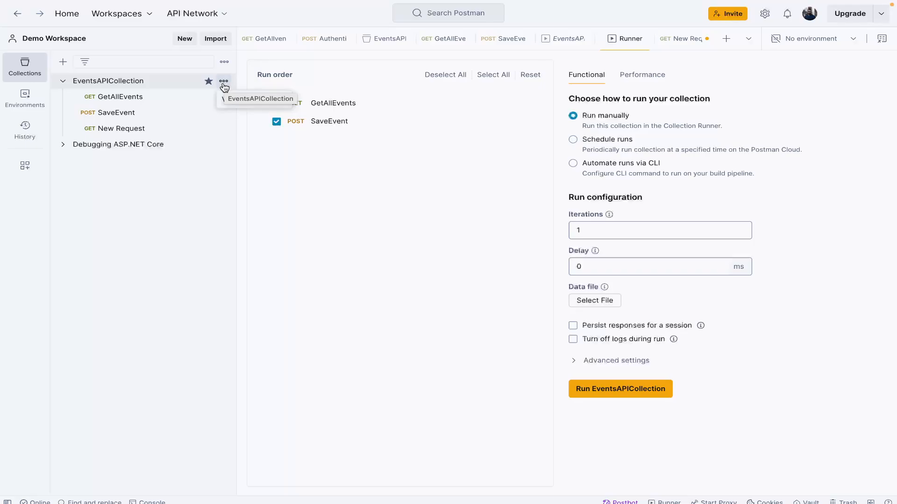
Step: Examine the With people and Via Run in Postman sharing options for EventsAPICollection without sharing it
{"action": "left_click", "coordinate": [224, 87]}
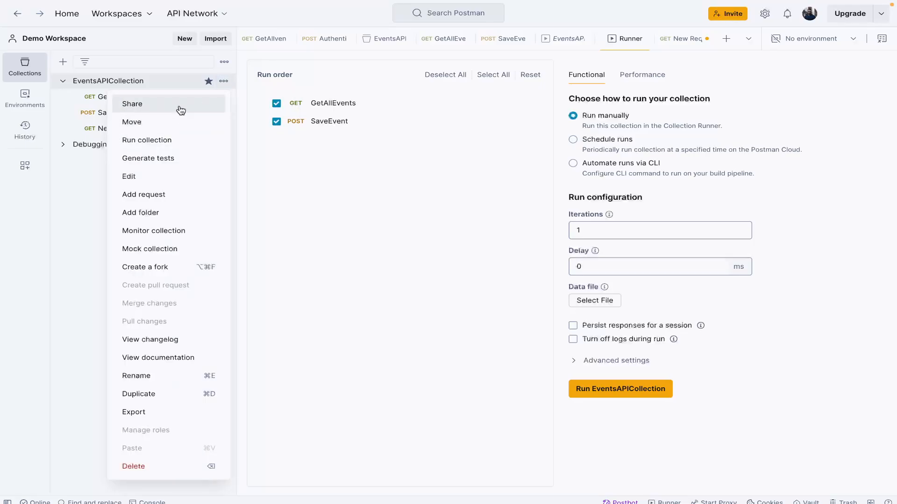
{"action": "left_click", "coordinate": [181, 110]}
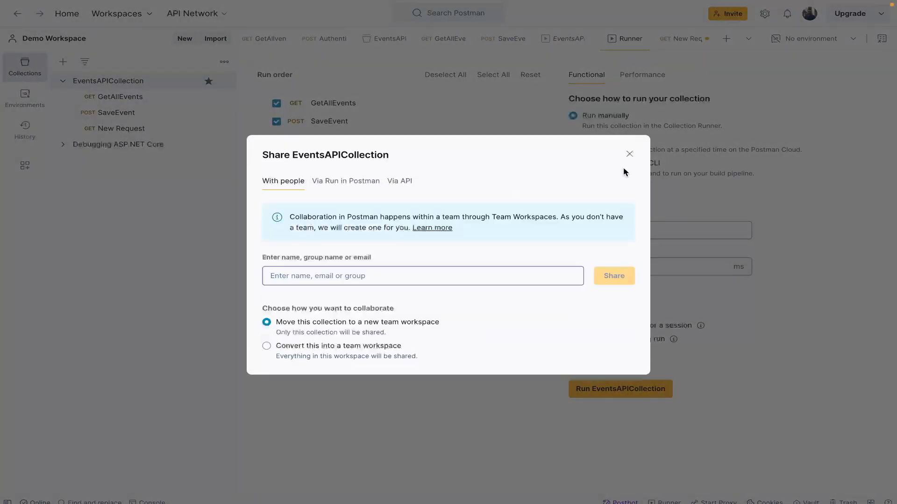
{"action": "left_click", "coordinate": [630, 171]}
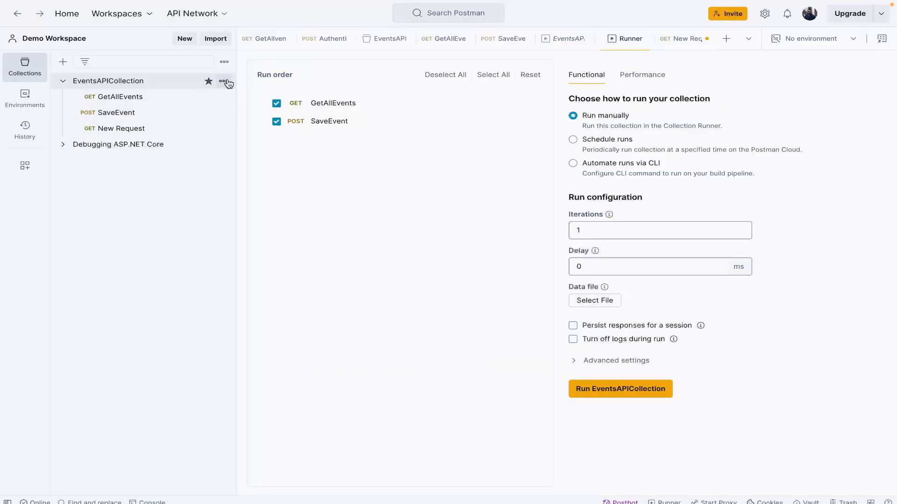
{"action": "left_click", "coordinate": [224, 81]}
{"action": "left_click", "coordinate": [186, 105]}
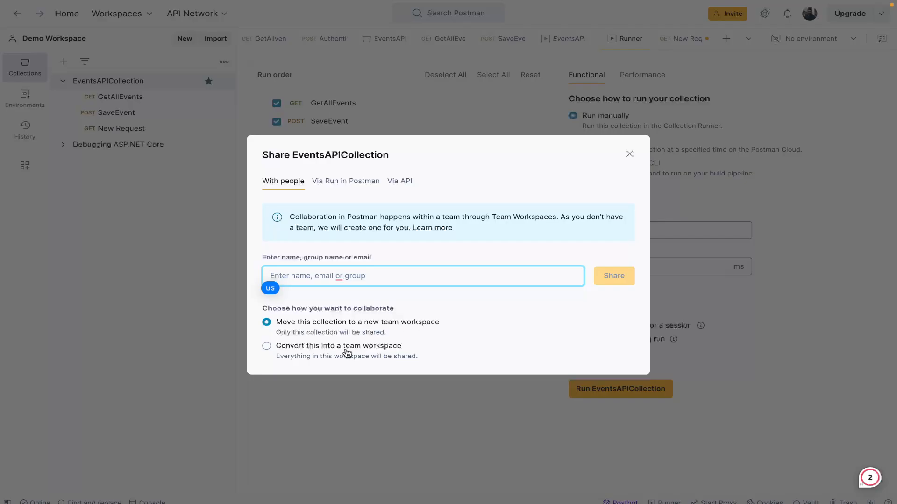
{"action": "left_click", "coordinate": [359, 184]}
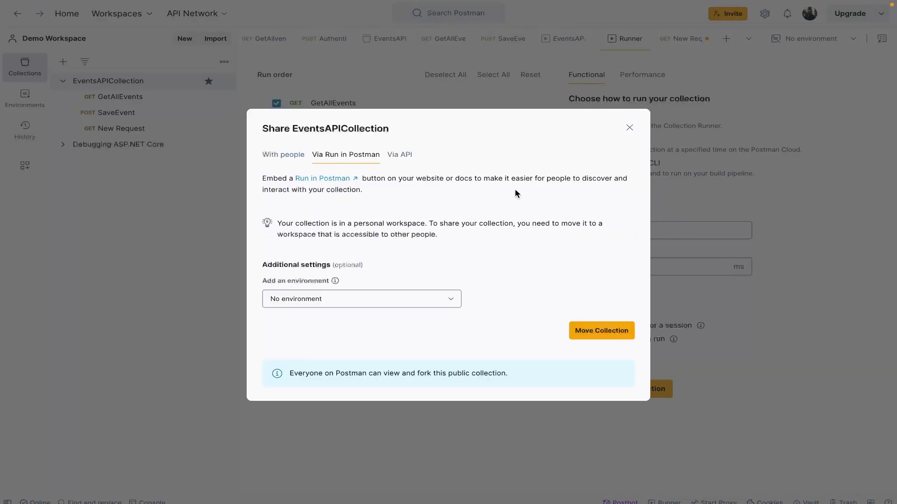
{"action": "left_click", "coordinate": [630, 128]}
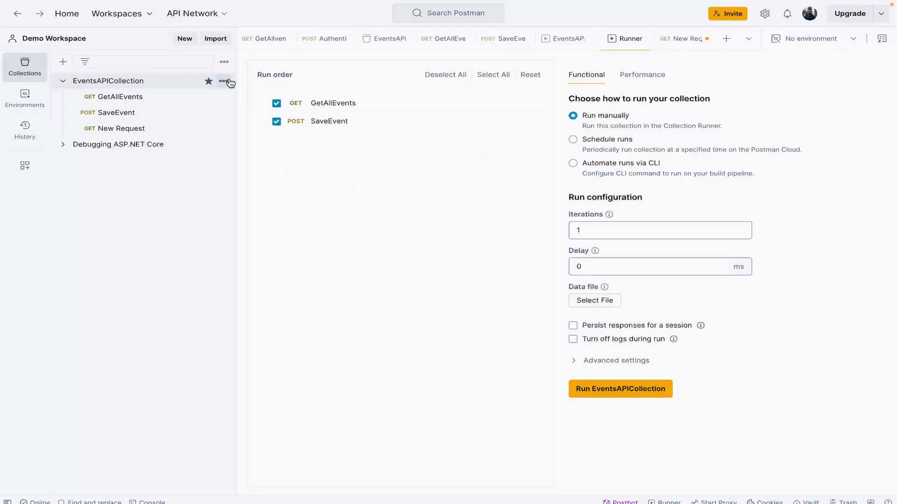
{"action": "left_click", "coordinate": [224, 82]}
{"action": "left_click", "coordinate": [208, 109]}
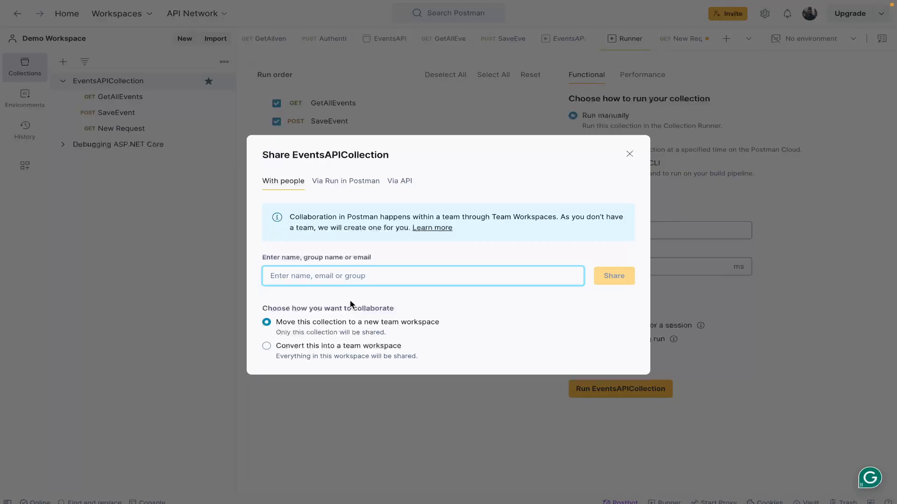
{"action": "left_click", "coordinate": [629, 153]}
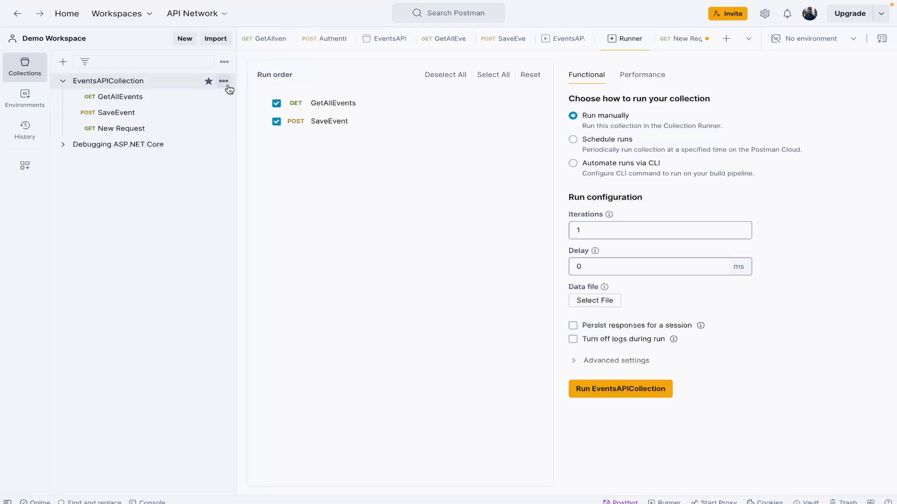
Step: Export EventsAPICollection in Collection v2.1 format as a JSON file to the Desktop folder
{"action": "left_click", "coordinate": [224, 81]}
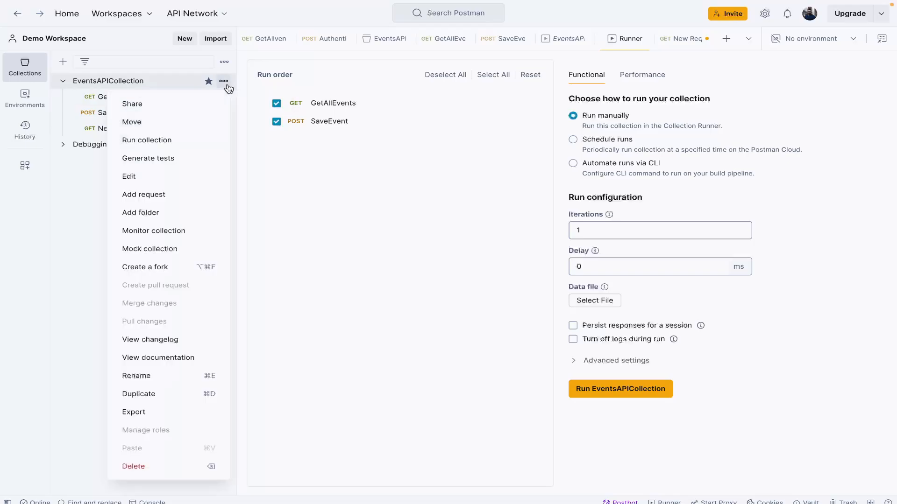
{"action": "left_click", "coordinate": [182, 413]}
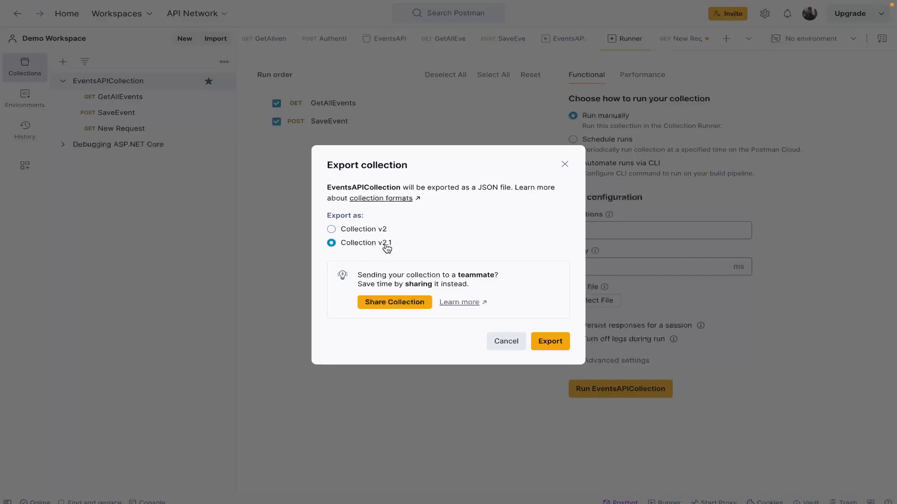
{"action": "left_click", "coordinate": [552, 342]}
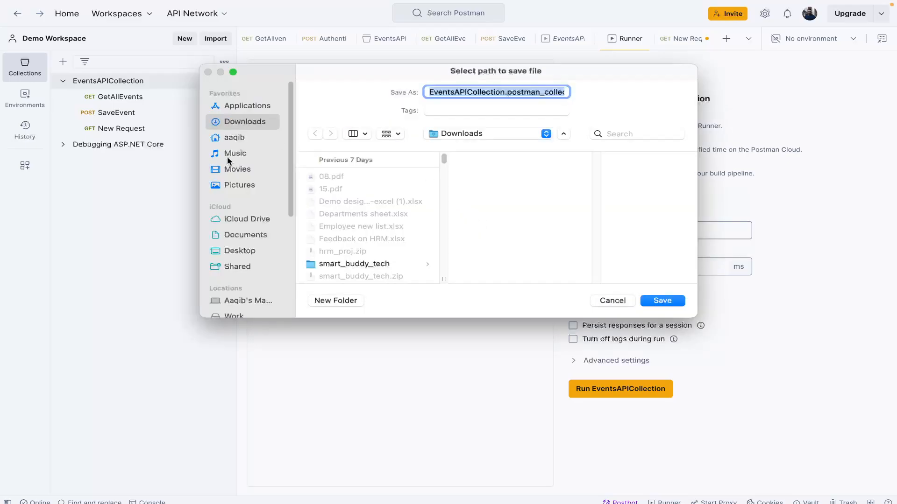
{"action": "scroll", "coordinate": [229, 160], "scroll_direction": "down", "scroll_amount": 5}
{"action": "left_click", "coordinate": [233, 180]}
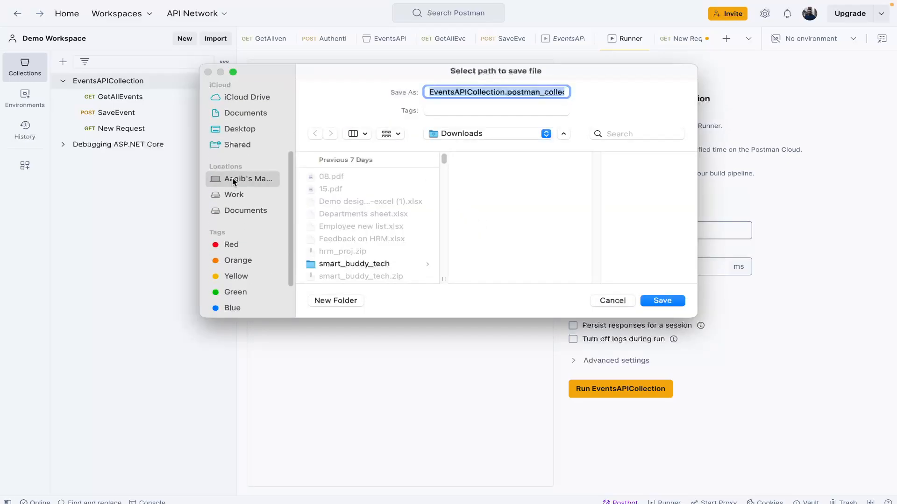
{"action": "scroll", "coordinate": [273, 203], "scroll_direction": "up", "scroll_amount": 2}
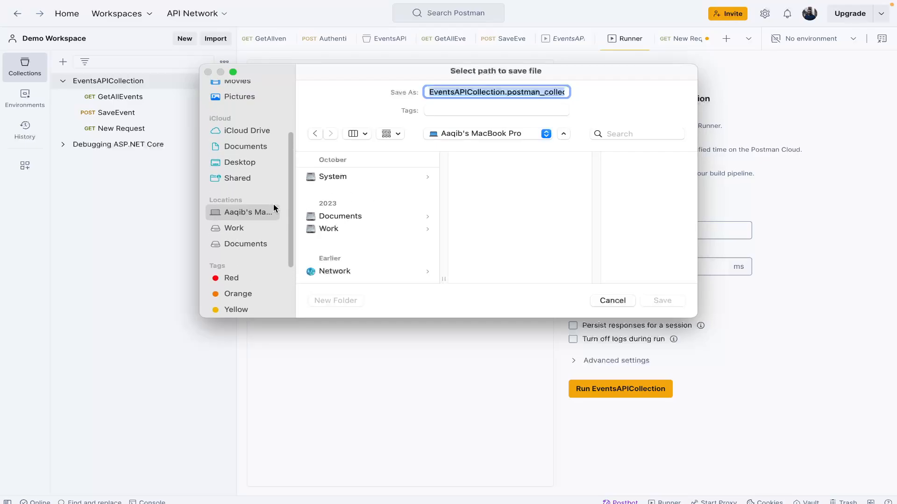
{"action": "left_click", "coordinate": [252, 187]}
{"action": "left_click", "coordinate": [254, 174]}
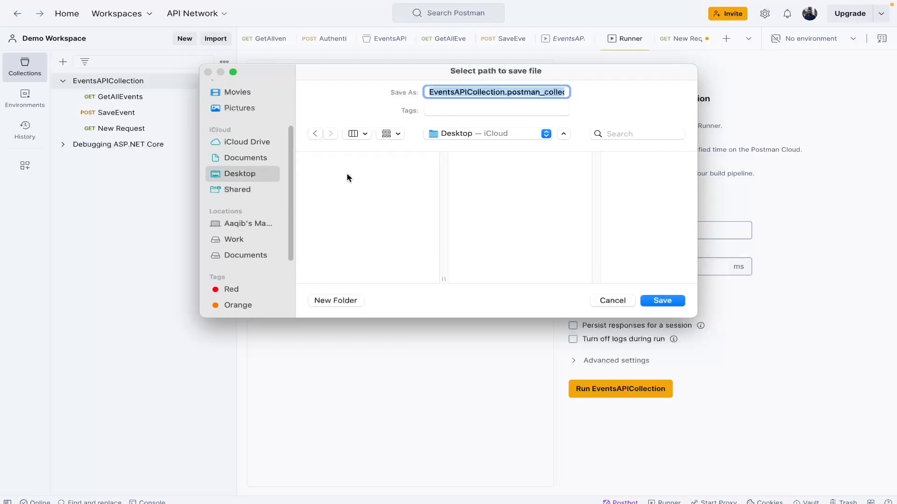
{"action": "left_click", "coordinate": [671, 299]}
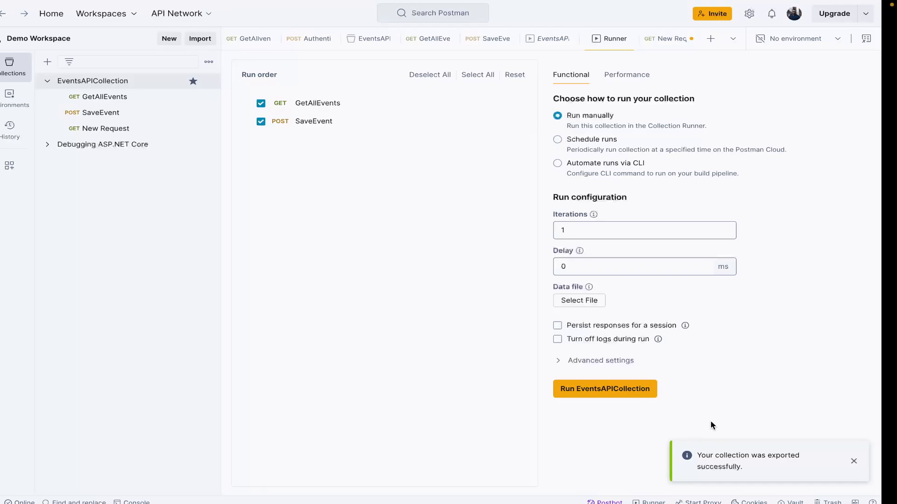
Step: Switch to the desktop, open the exported EventsAPICollection JSON file in VS Code, examine its contents and close it
{"action": "key", "text": "ctrl+Left"}
{"action": "key", "text": "ctrl+Left"}
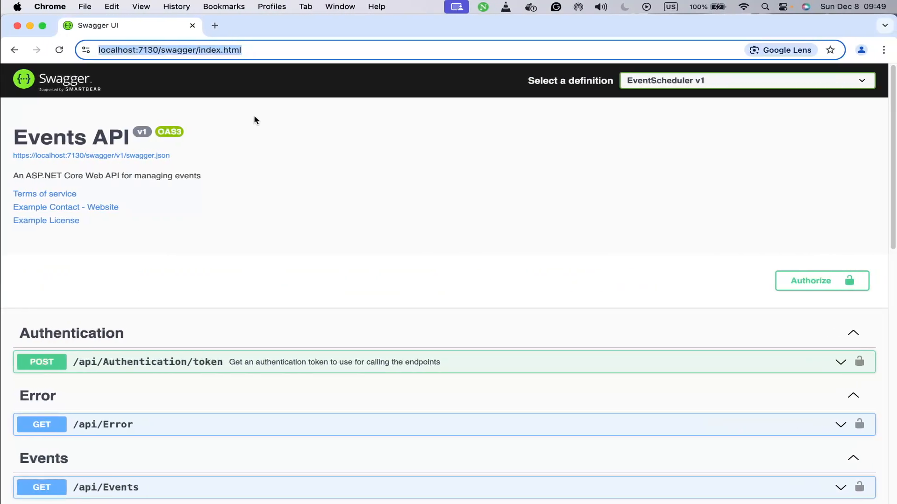
{"action": "left_click", "coordinate": [28, 25]}
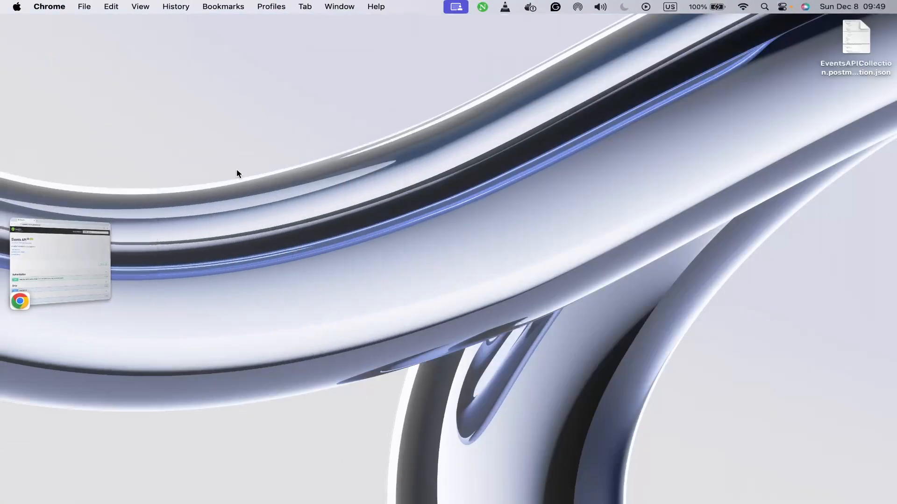
{"action": "double_click", "coordinate": [854, 37]}
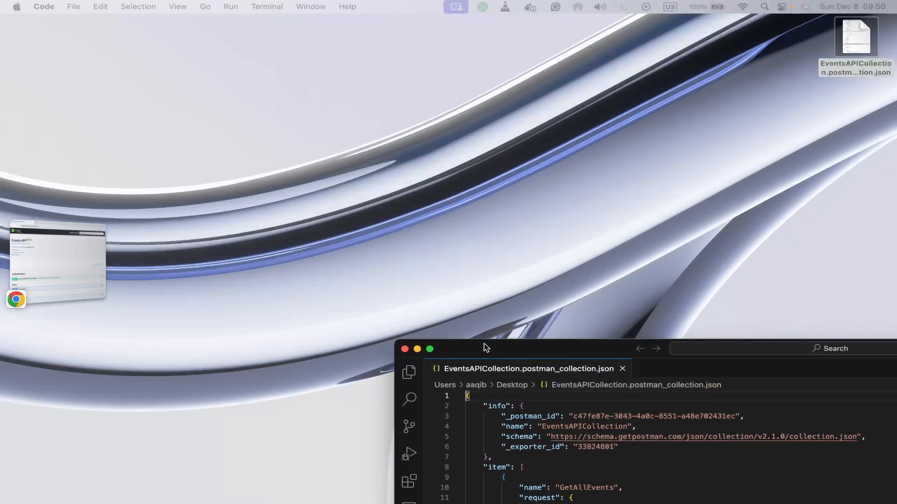
{"action": "left_click_drag", "start_coordinate": [483, 346], "coordinate": [452, 320]}
{"action": "double_click", "coordinate": [452, 324]}
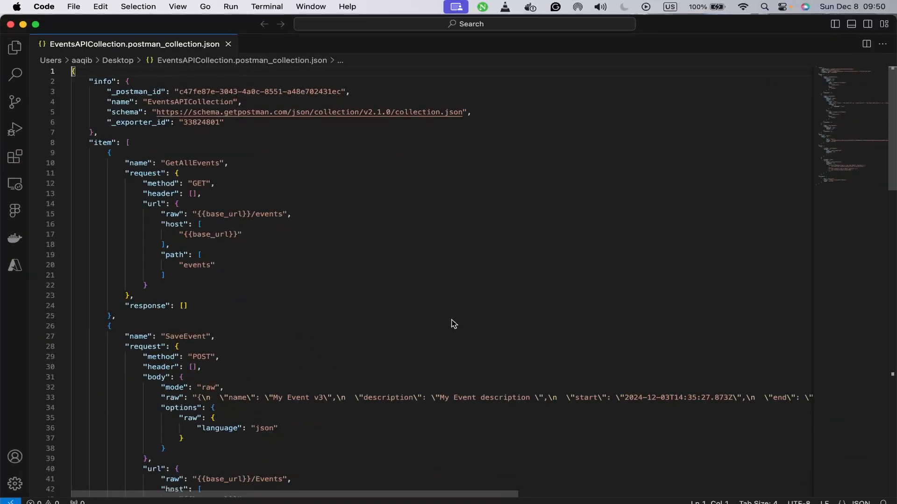
{"action": "scroll", "coordinate": [451, 323], "scroll_direction": "down", "scroll_amount": 5}
{"action": "scroll", "coordinate": [453, 324], "scroll_direction": "up", "scroll_amount": 5}
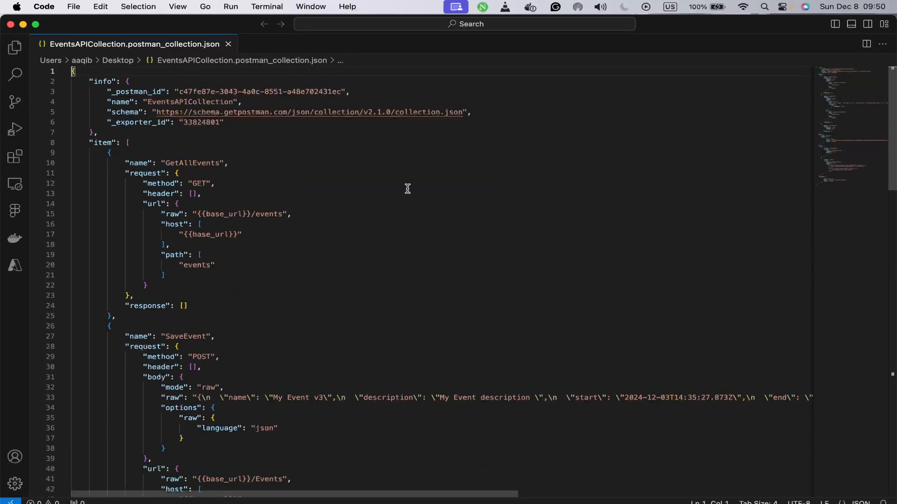
{"action": "left_click", "coordinate": [11, 24]}
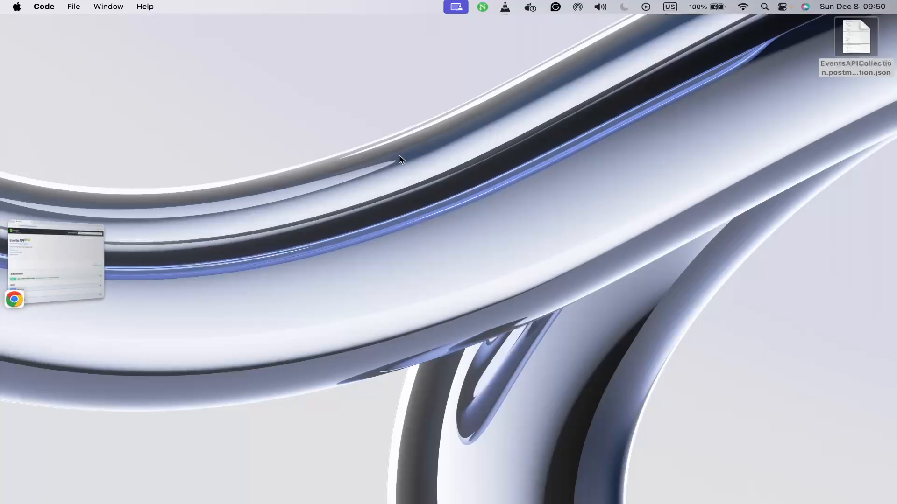
Step: Show the exported file on the desktop once more, return to Postman and collapse EventsAPICollection in the collections list
{"action": "key", "text": "ctrl+Right"}
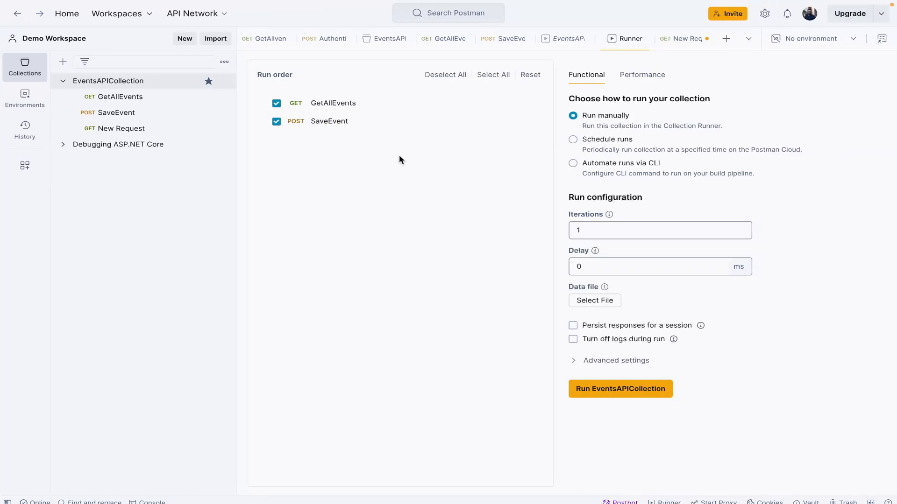
{"action": "key", "text": "super+Tab"}
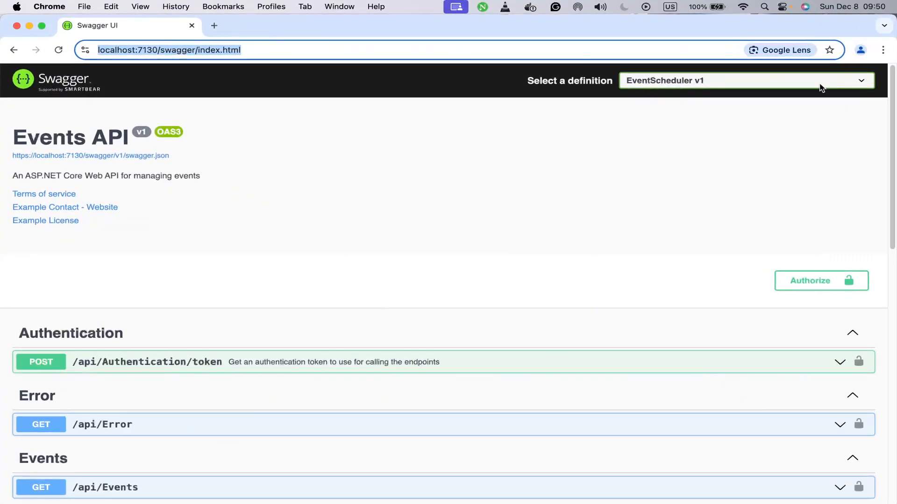
{"action": "left_click", "coordinate": [29, 25]}
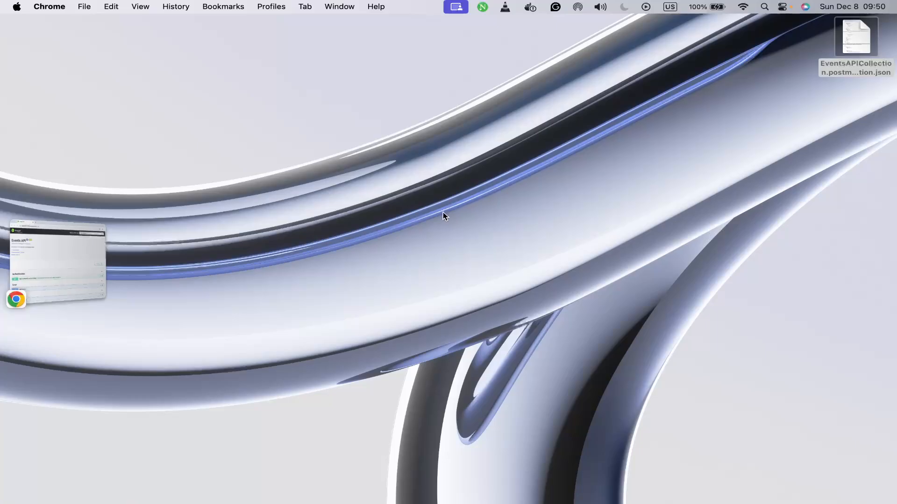
{"action": "key", "text": "super+Tab"}
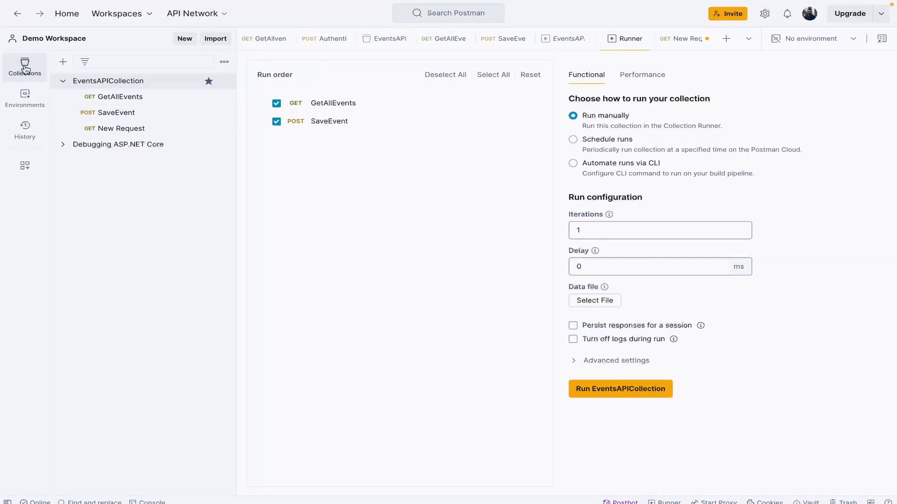
{"action": "left_click", "coordinate": [64, 81]}
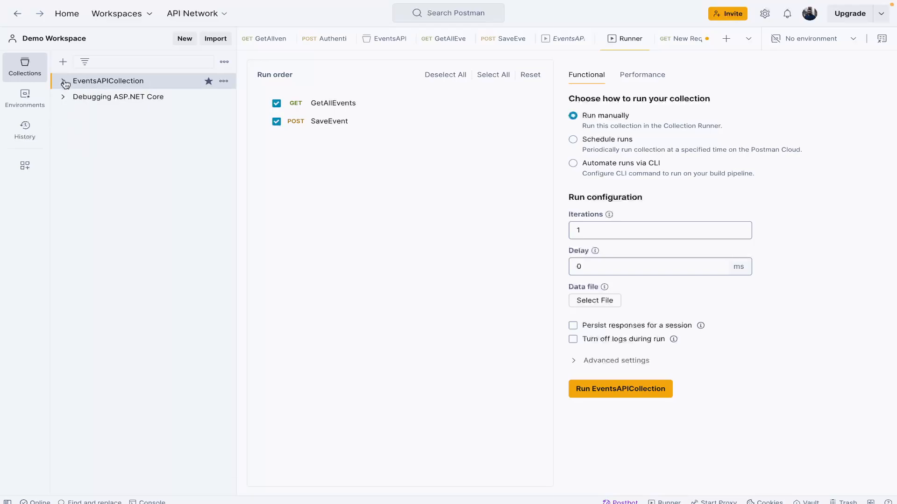
Step: Expand EventsAPICollection, preview its exported JSON file from the Desktop folder as an import source, and close the import without importing it
{"action": "left_click", "coordinate": [64, 82]}
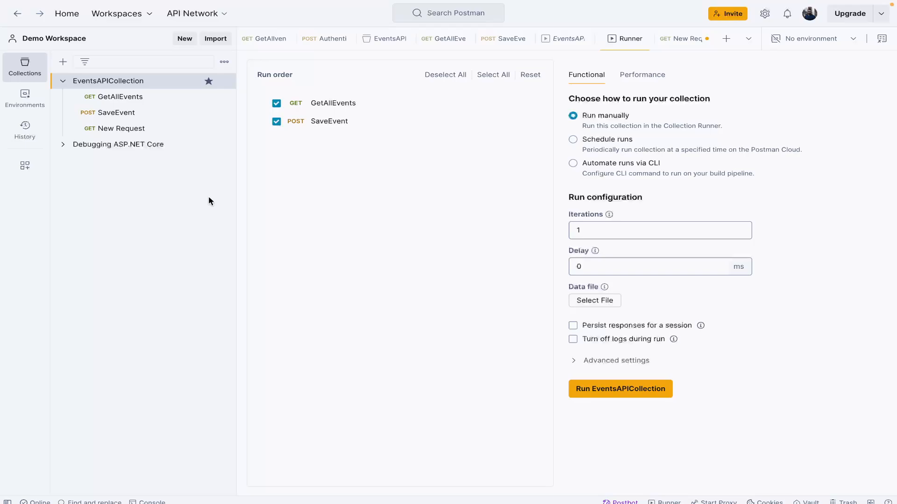
{"action": "left_click", "coordinate": [215, 44]}
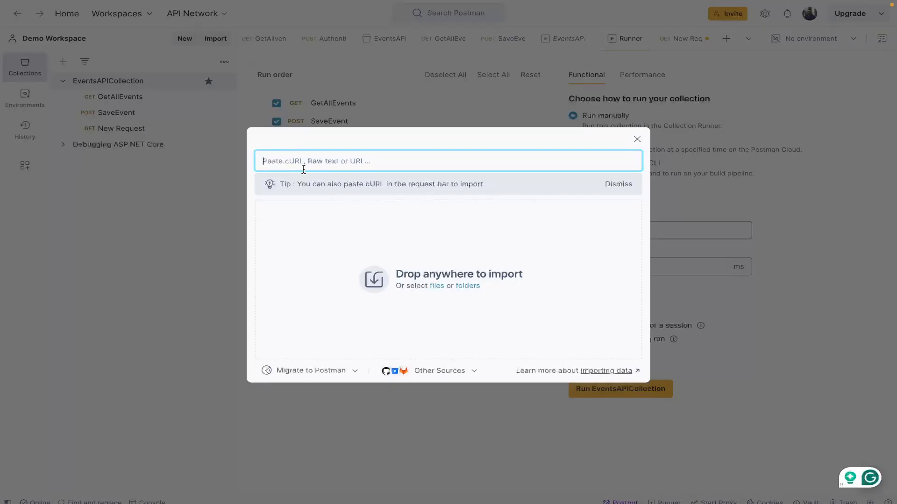
{"action": "left_click", "coordinate": [435, 287]}
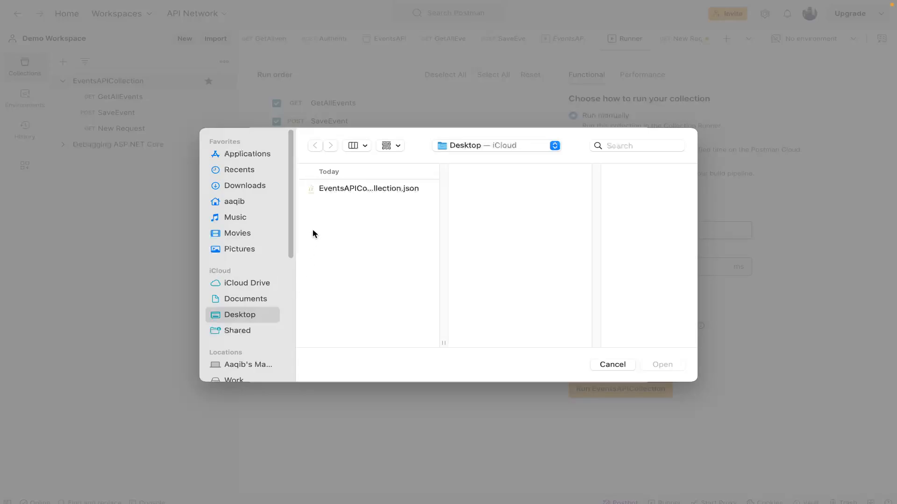
{"action": "left_click", "coordinate": [329, 188]}
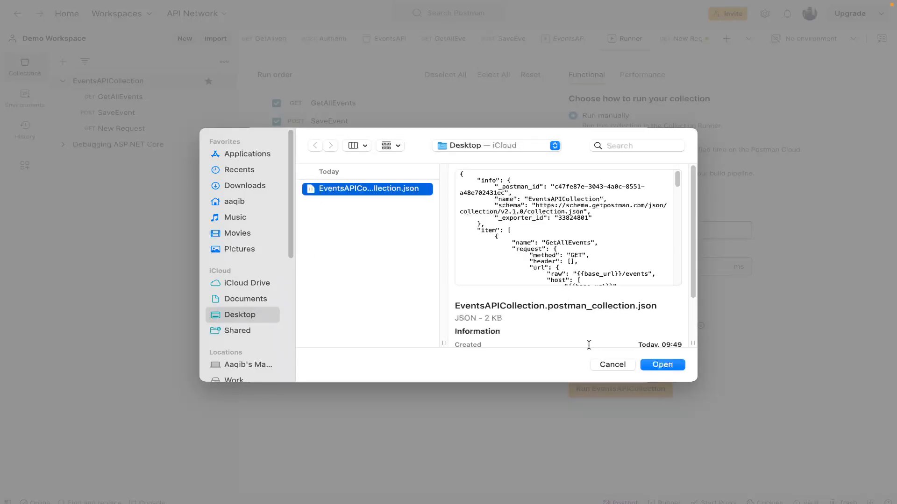
{"action": "left_click", "coordinate": [613, 365]}
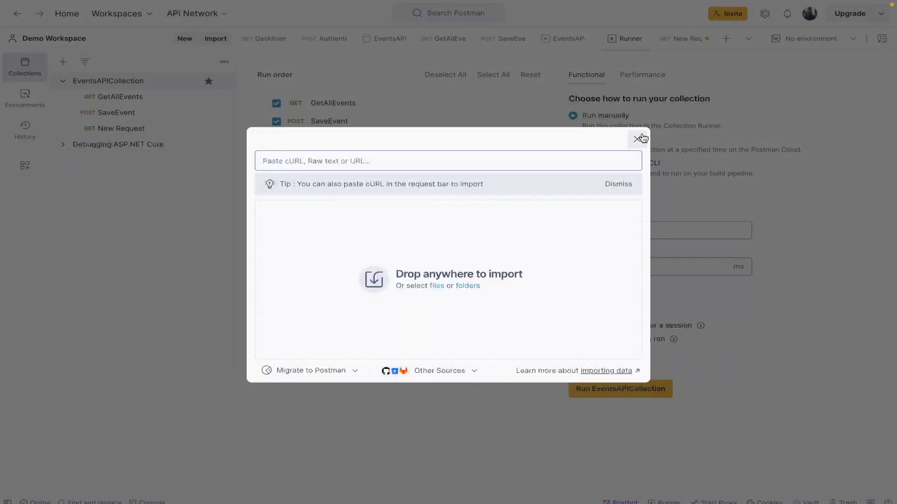
{"action": "left_click", "coordinate": [638, 139]}
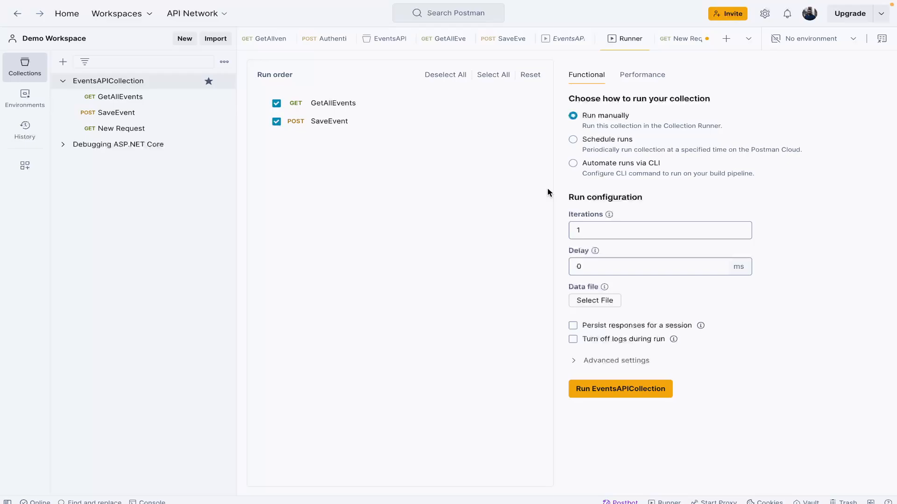